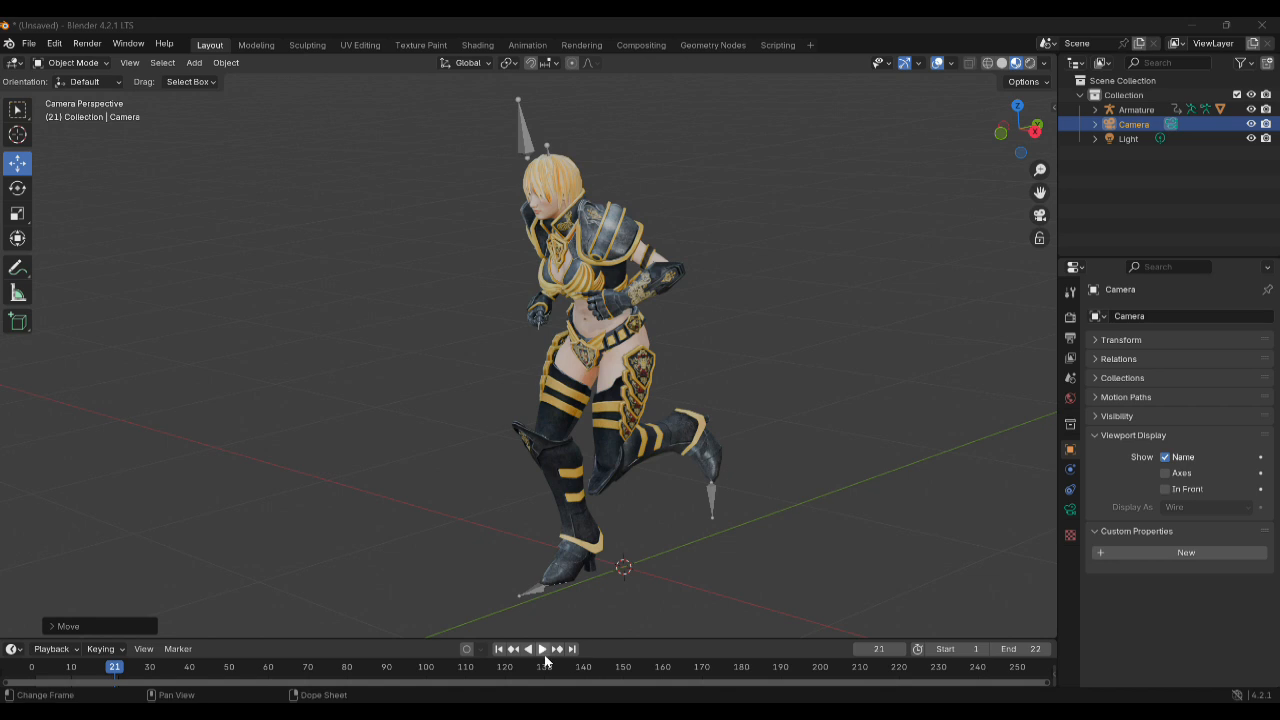
# Play back the character's running animation in the camera view and stop it at frame 22
pyautogui.click(543, 650)
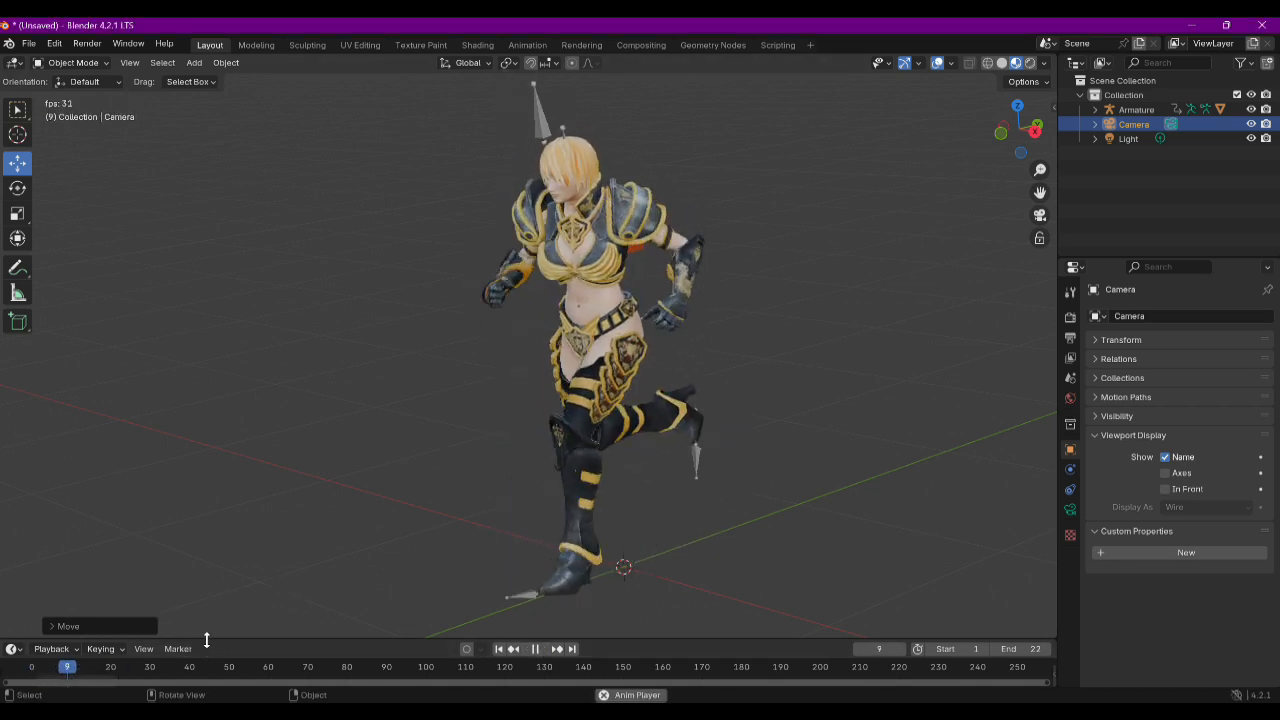
pyautogui.moveTo(207, 641); pyautogui.dragTo(207, 494)
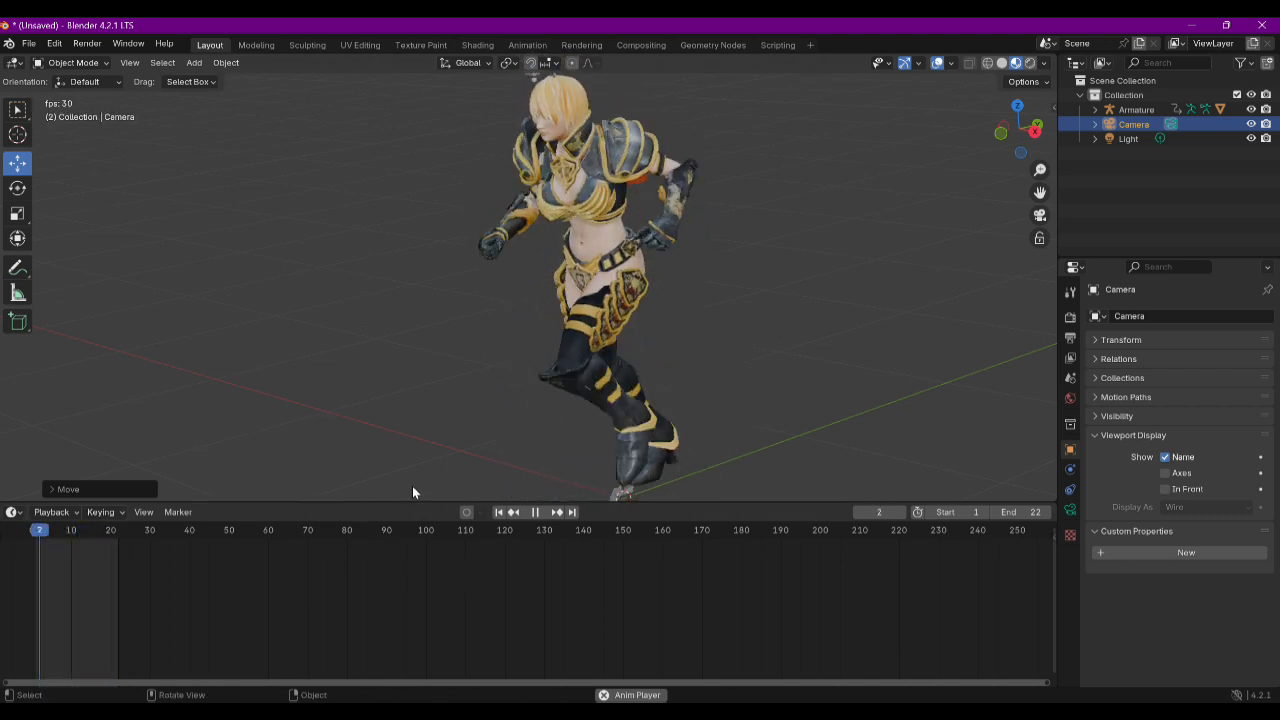
pyautogui.moveTo(602, 503); pyautogui.dragTo(601, 621)
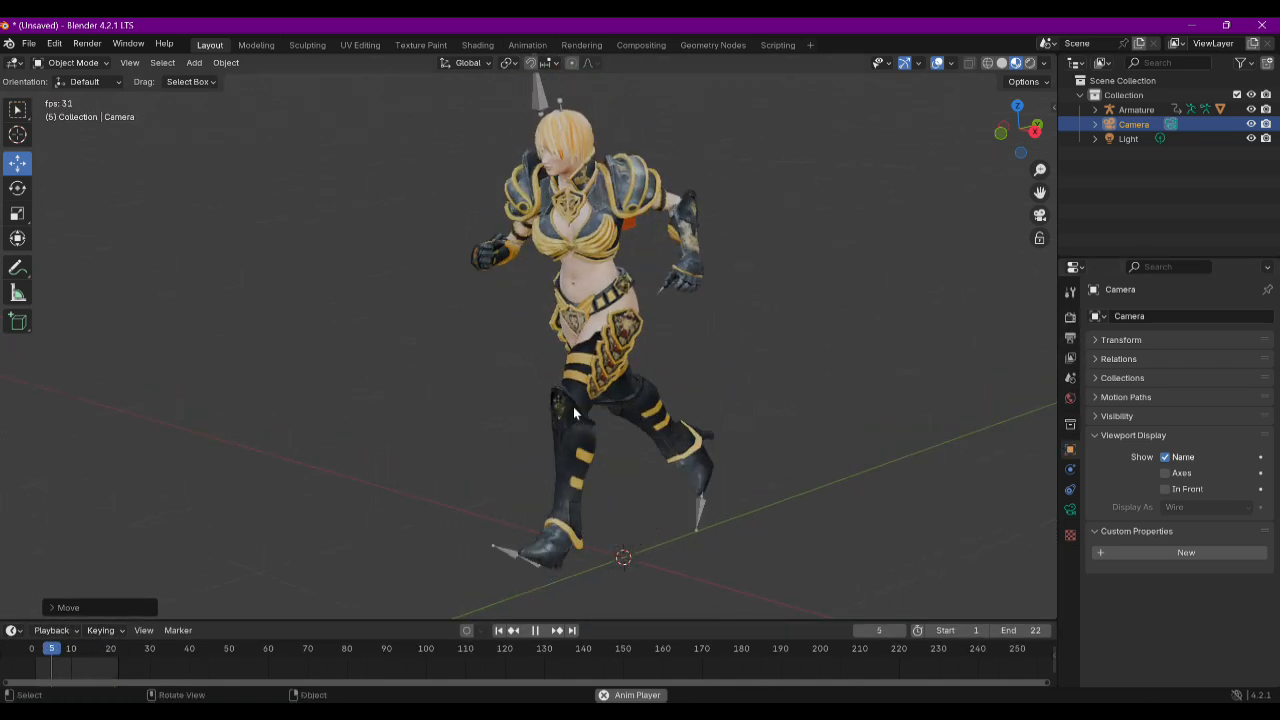
pyautogui.press('space')
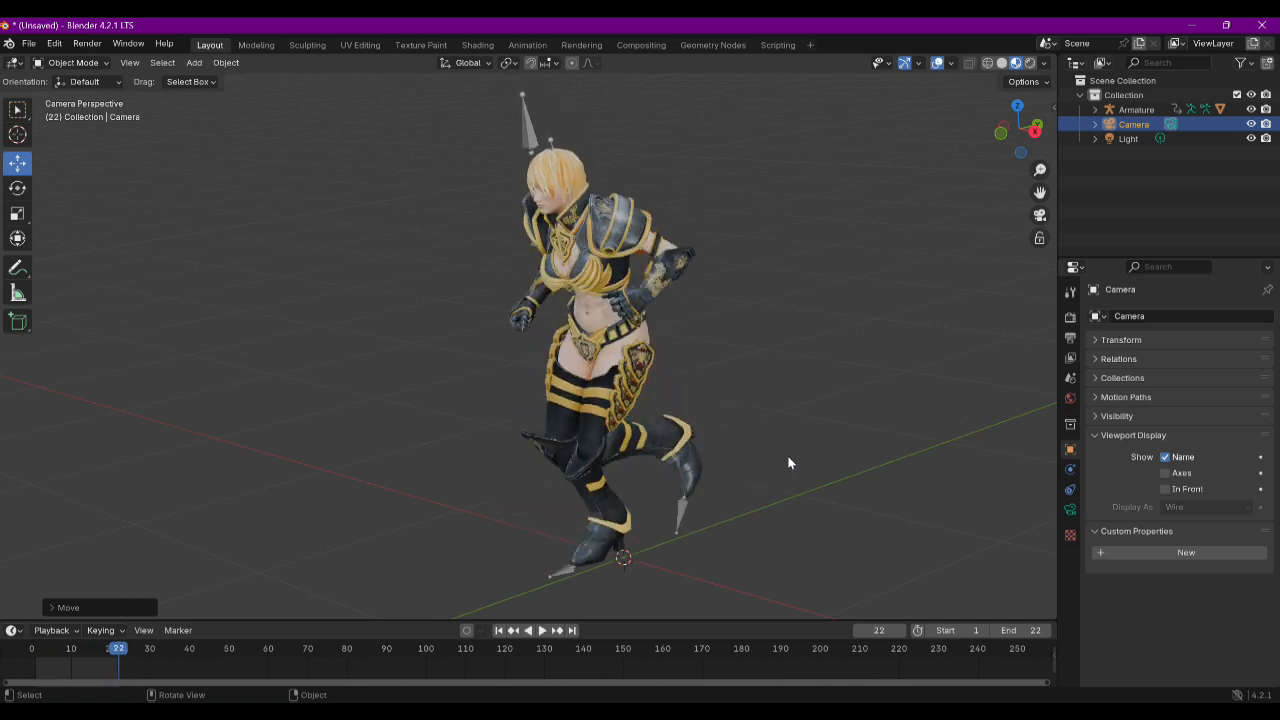
# Show the scene's render settings in a widened properties area and switch the viewport to Rendered shading
pyautogui.click(1069, 318)
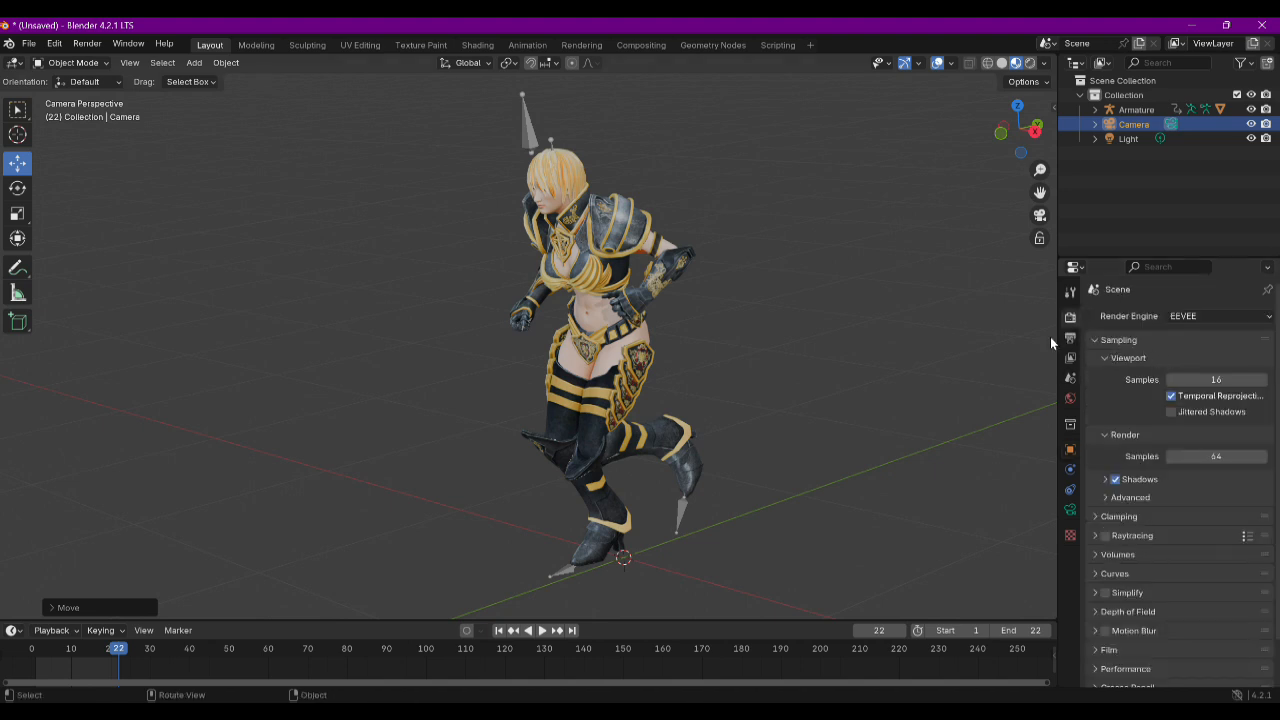
pyautogui.moveTo(1055, 329); pyautogui.dragTo(932, 329)
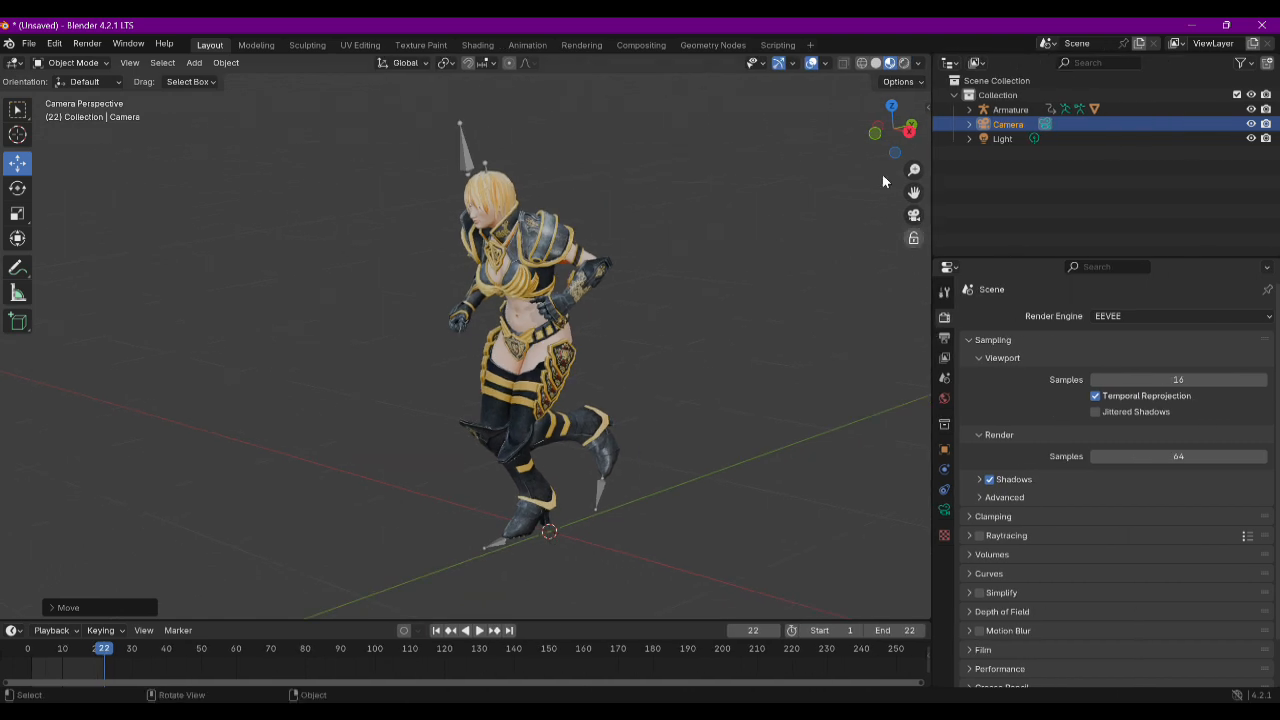
pyautogui.click(877, 63)
pyautogui.click(890, 63)
pyautogui.click(904, 63)
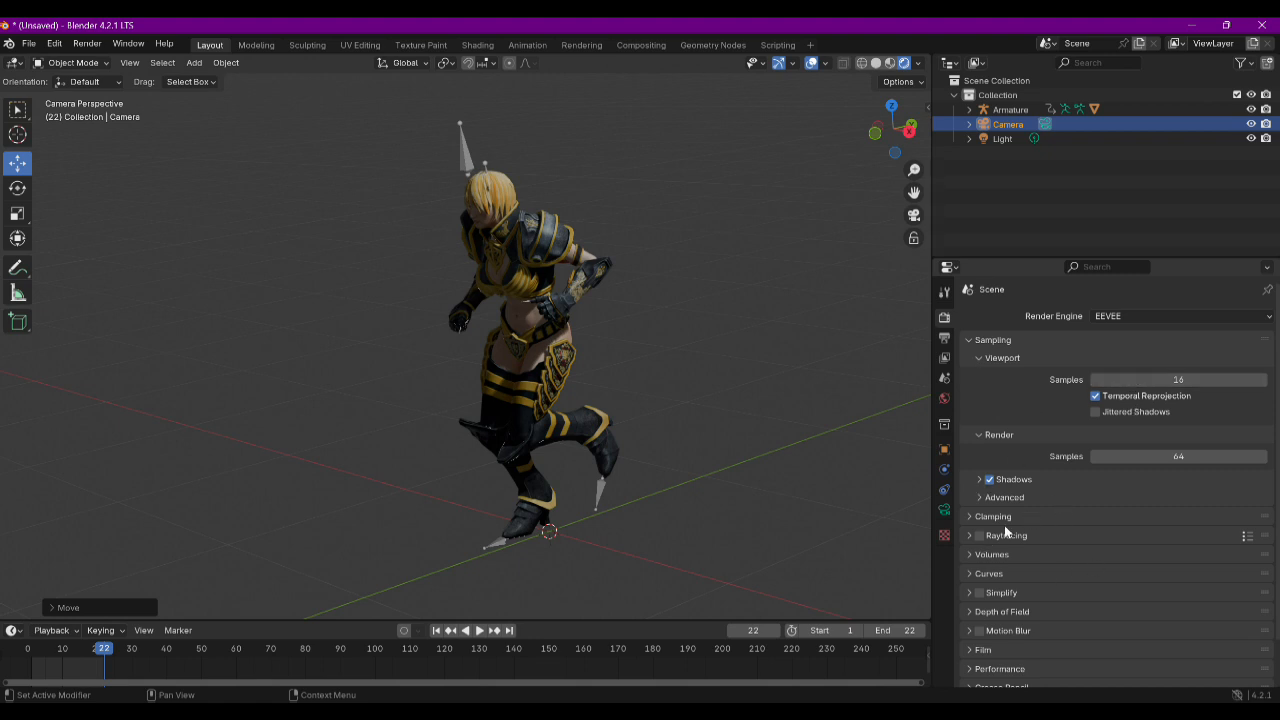
# Compare the EEVEE shadows off and on, keep them enabled, and turn on Raytracing
pyautogui.click(990, 482)
pyautogui.click(989, 484)
pyautogui.click(989, 482)
pyautogui.click(989, 482)
pyautogui.click(979, 535)
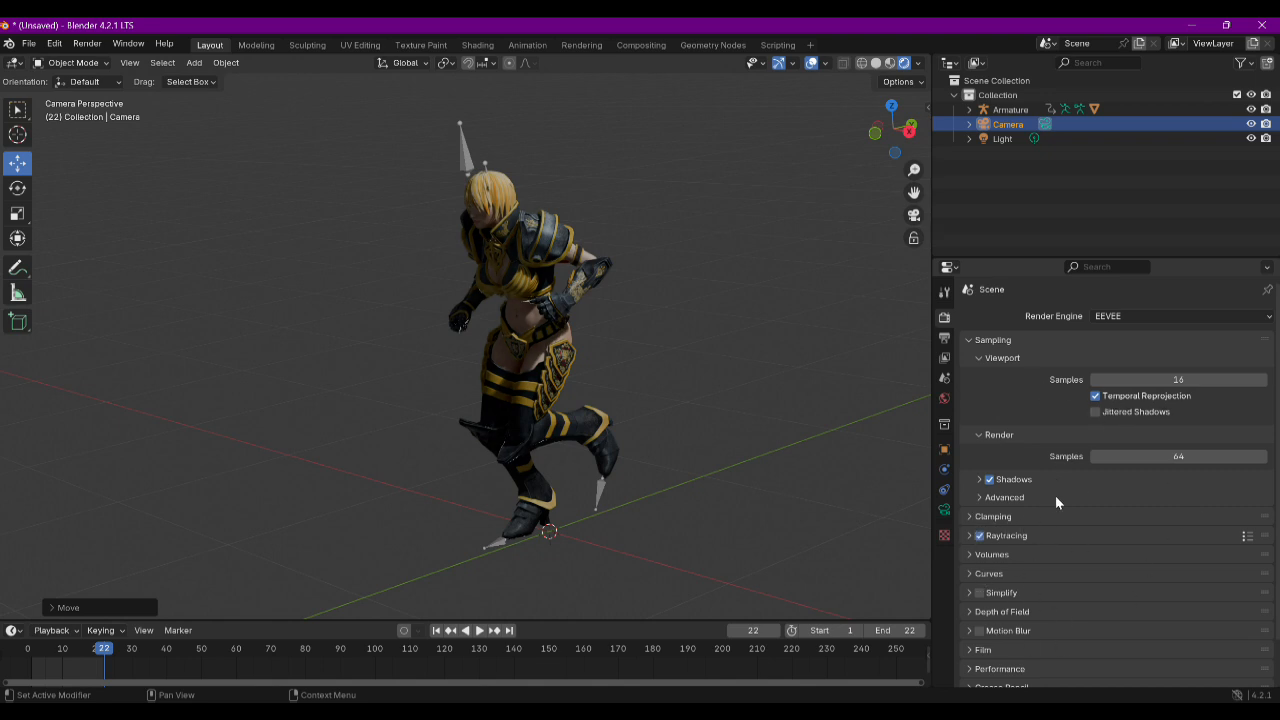
# Set the output resolution to 640 px in X and 640 px in Y
pyautogui.click(943, 345)
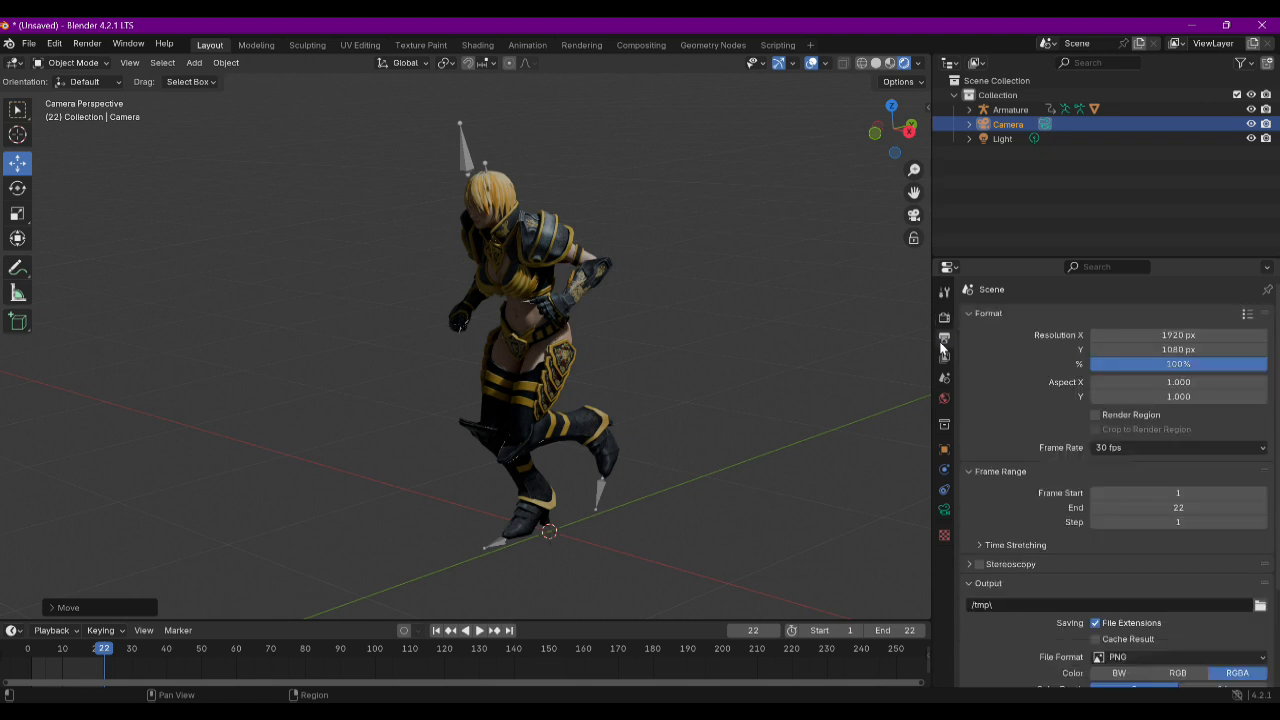
pyautogui.click(1182, 337)
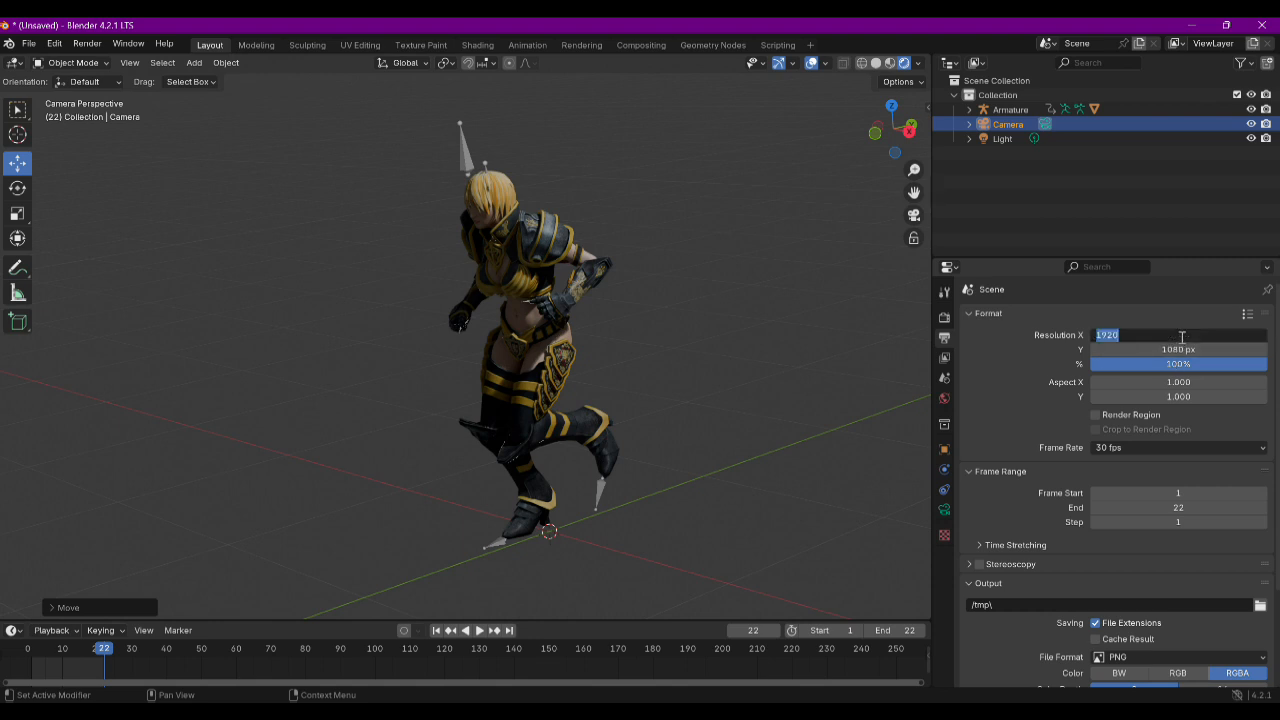
pyautogui.write('1280')
pyautogui.moveTo(1125, 336); pyautogui.dragTo(1078, 330)
pyautogui.write('640')
pyautogui.press('Return')
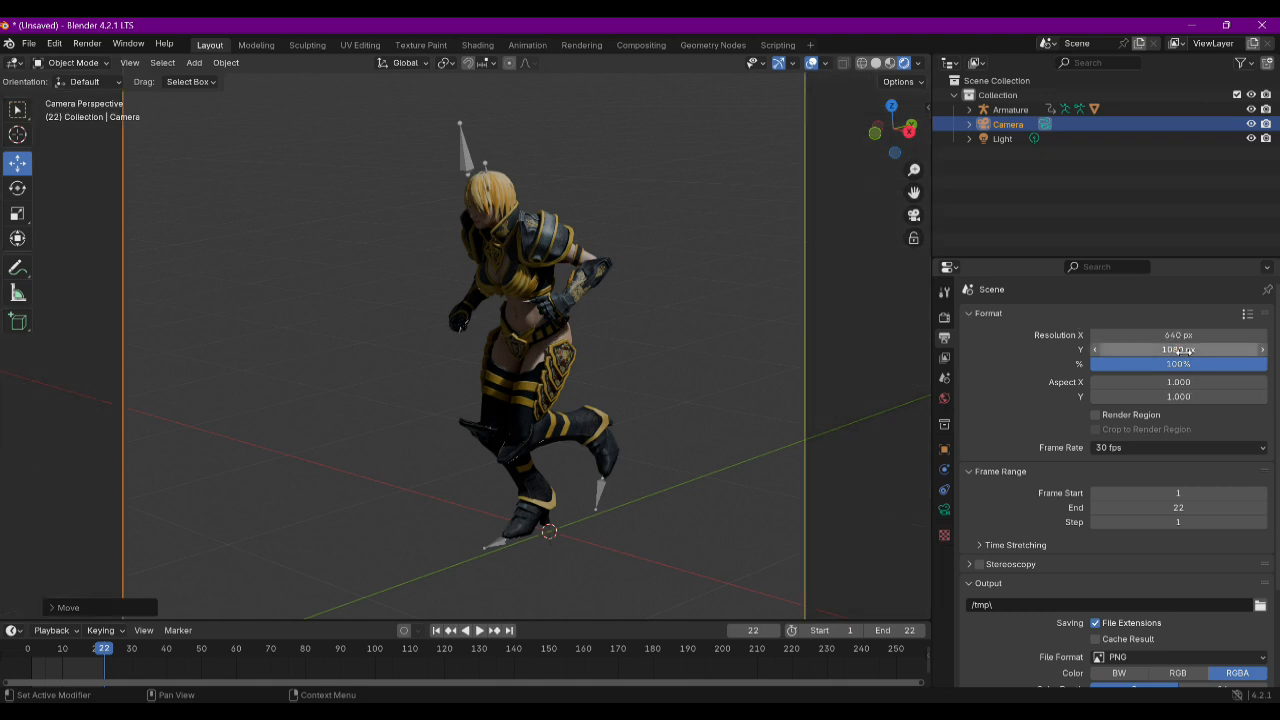
pyautogui.click(1182, 350)
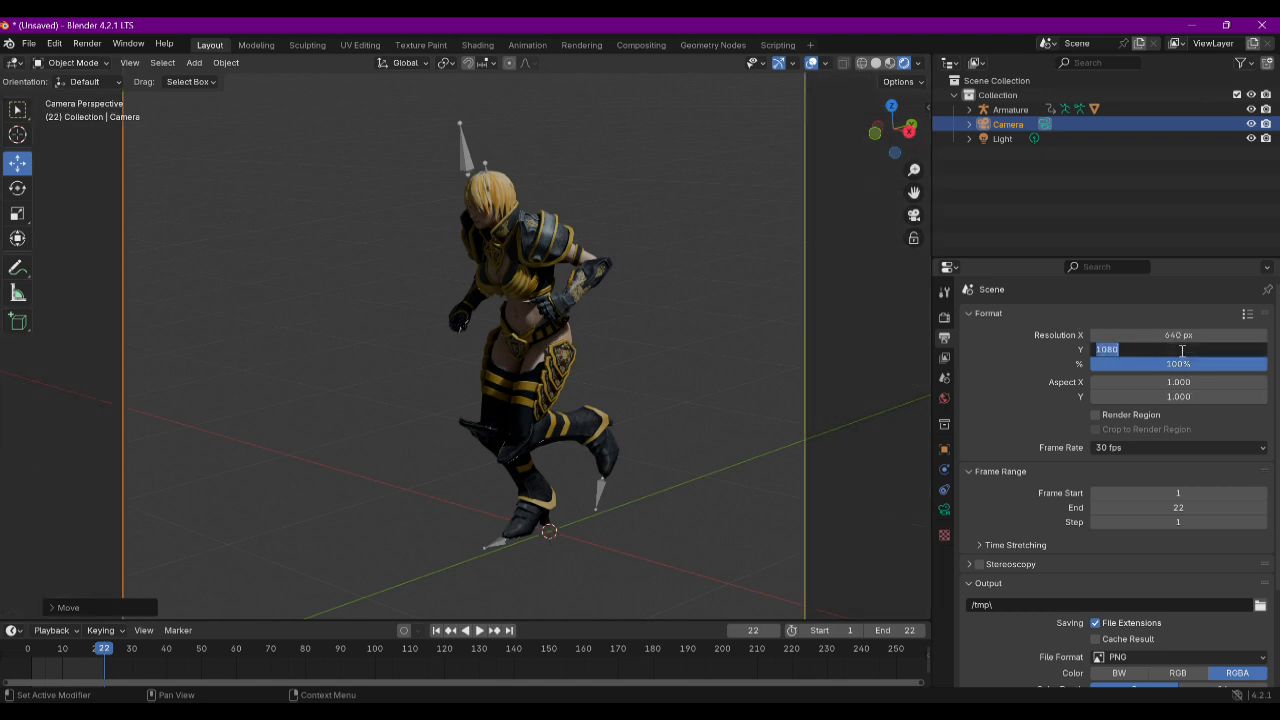
pyautogui.write('640')
pyautogui.press('Return')
pyautogui.click(1192, 350)
pyautogui.write('0')
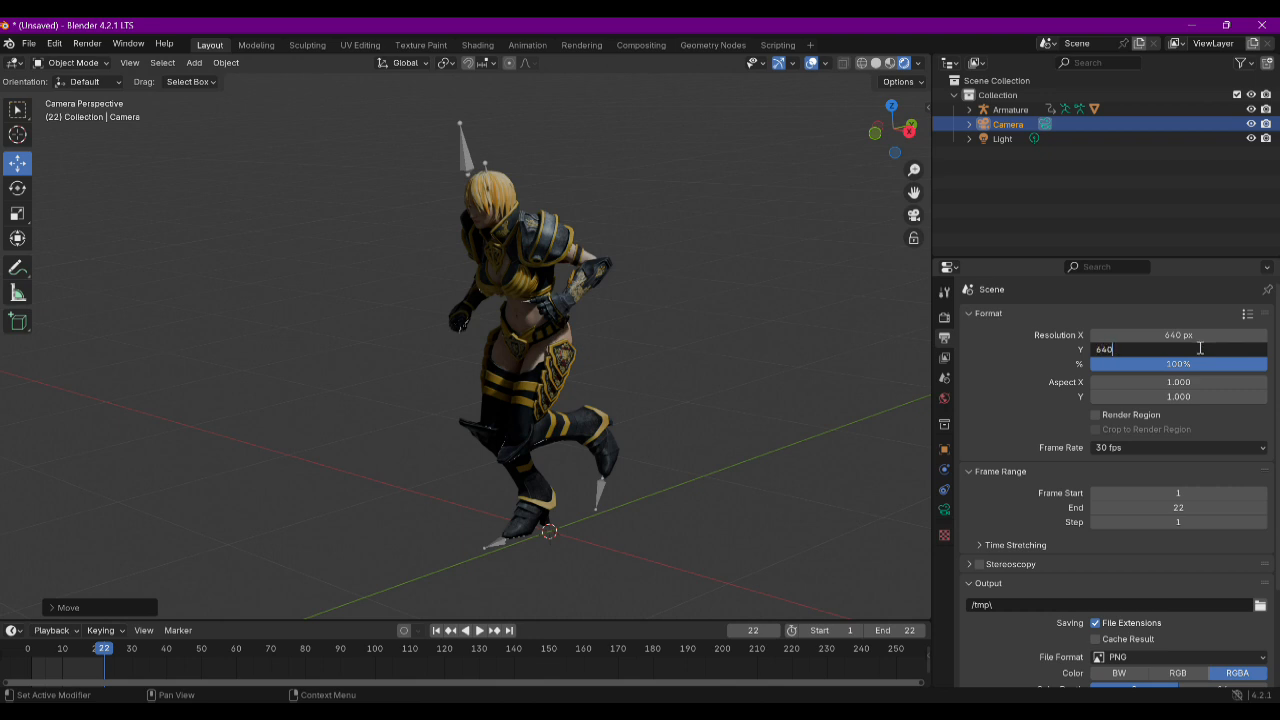
pyautogui.press('Return')
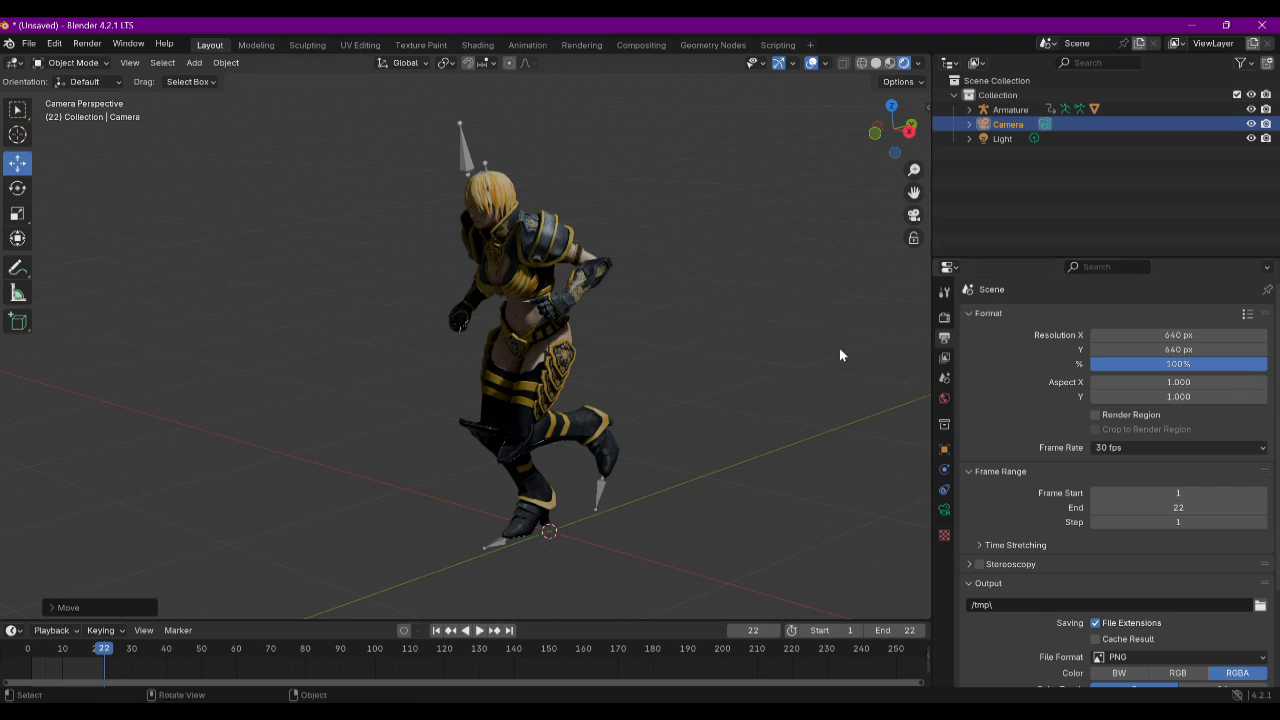
# Render a test image of the current frame through the camera, inspect the framing, and close the render window
pyautogui.click(738, 340)
pyautogui.press('KP_0')
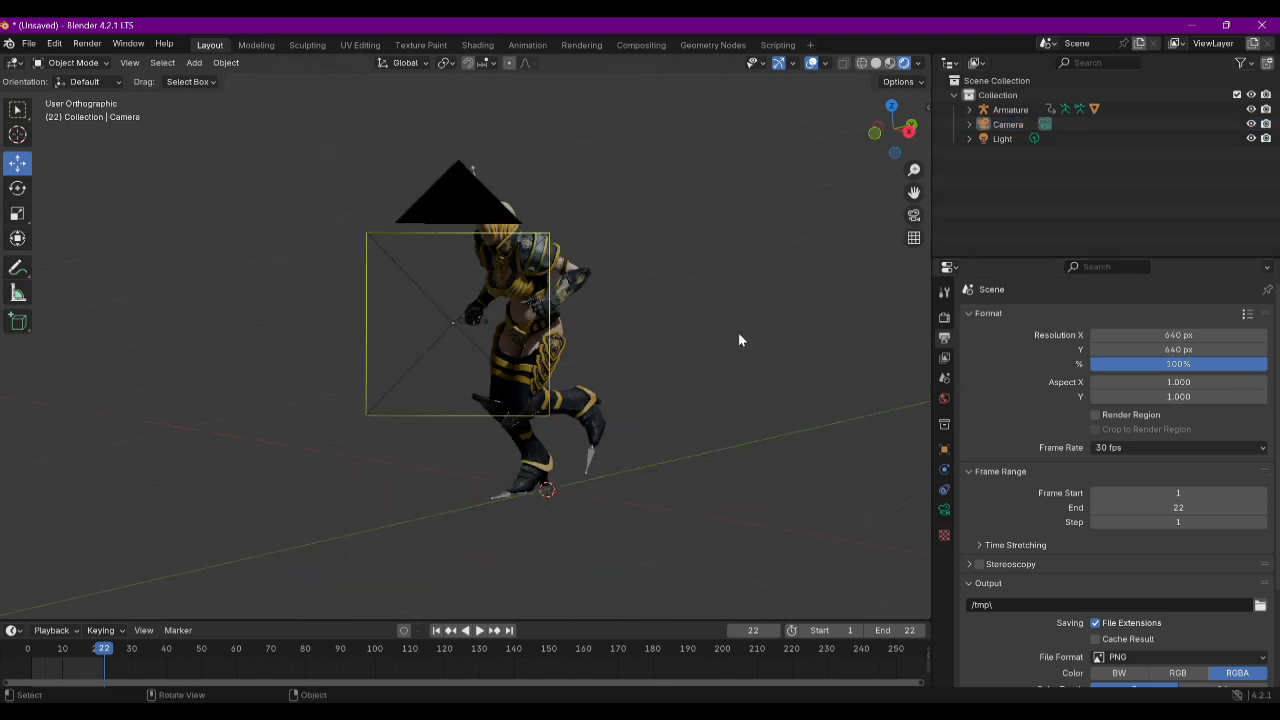
pyautogui.press('KP_0')
pyautogui.press('KP_3')
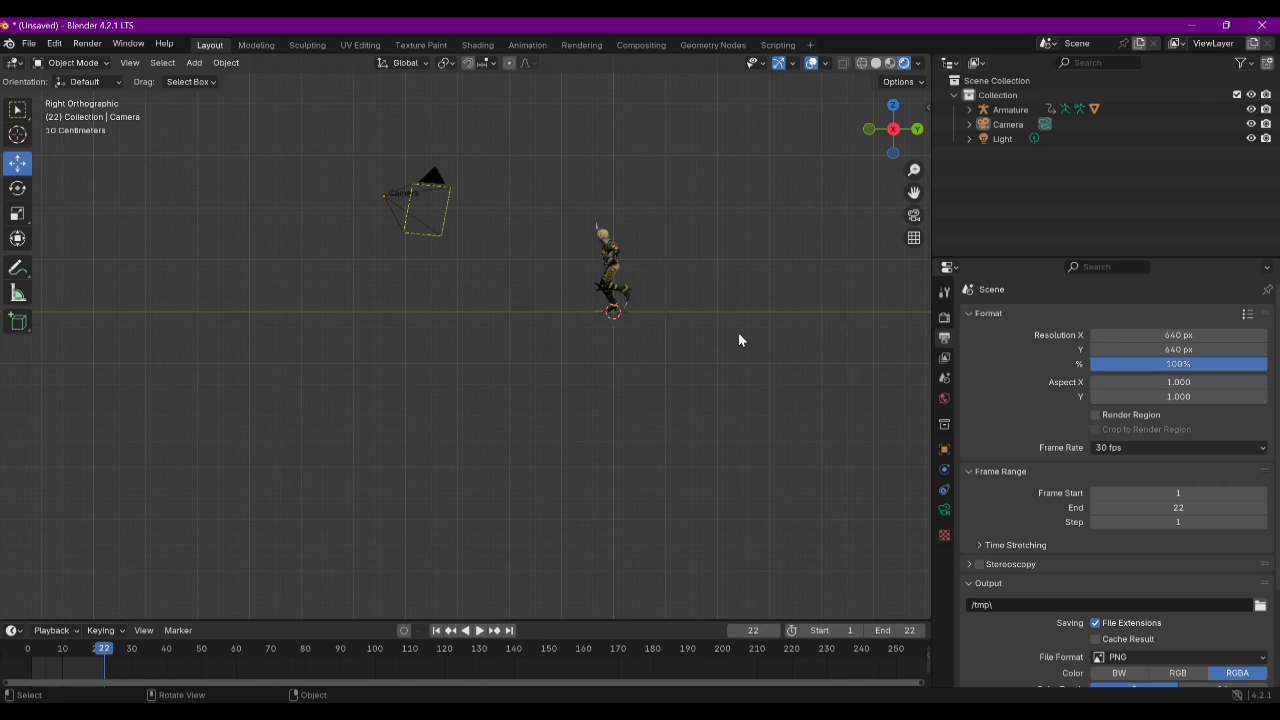
pyautogui.press('KP_0')
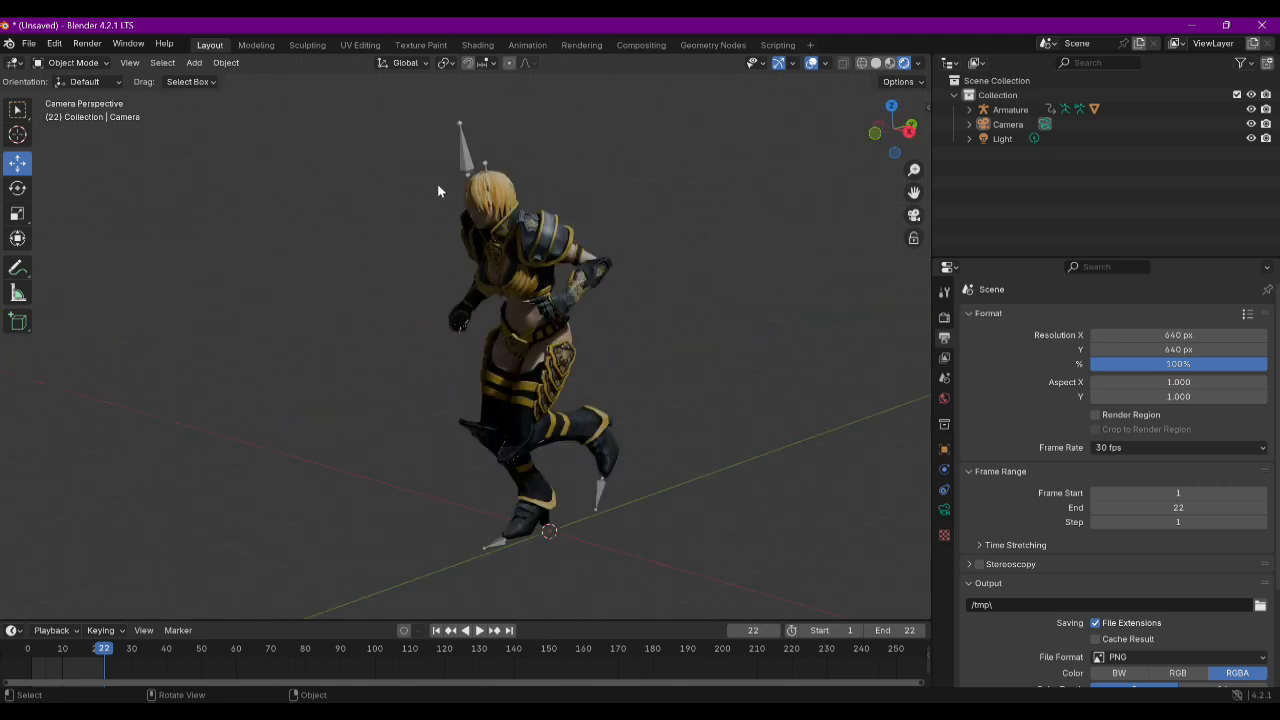
pyautogui.click(88, 44)
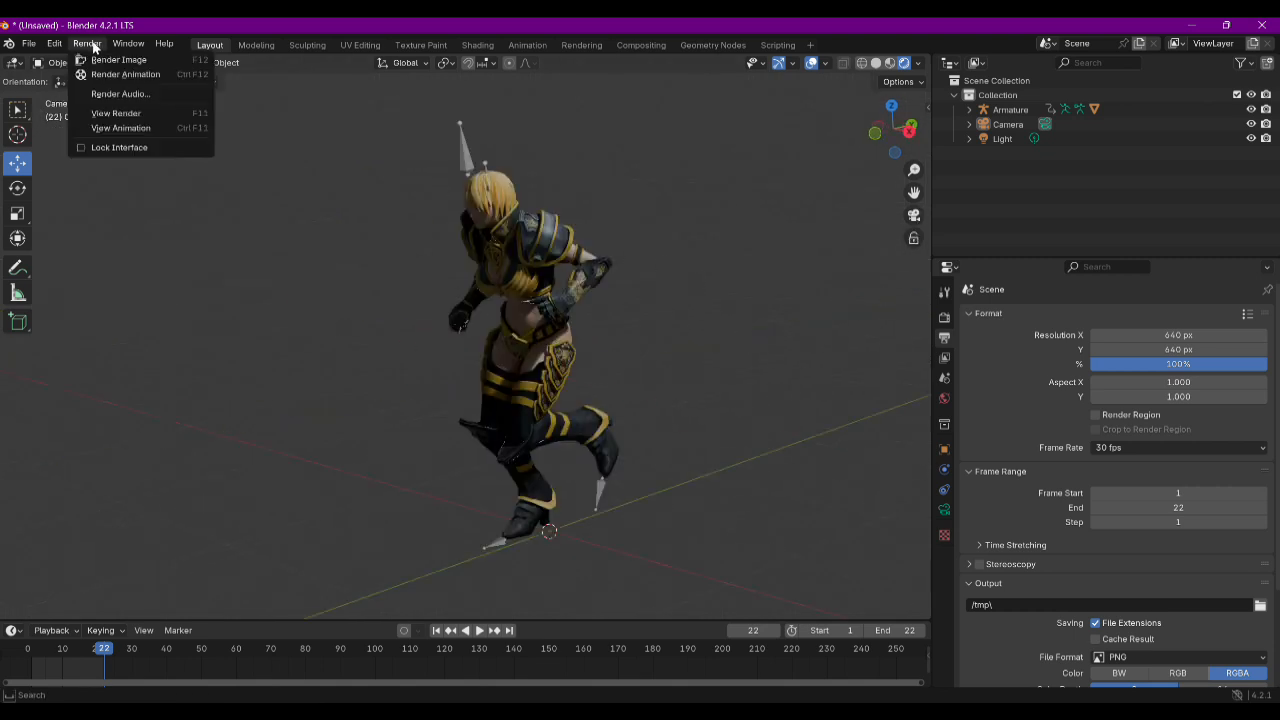
pyautogui.click(110, 60)
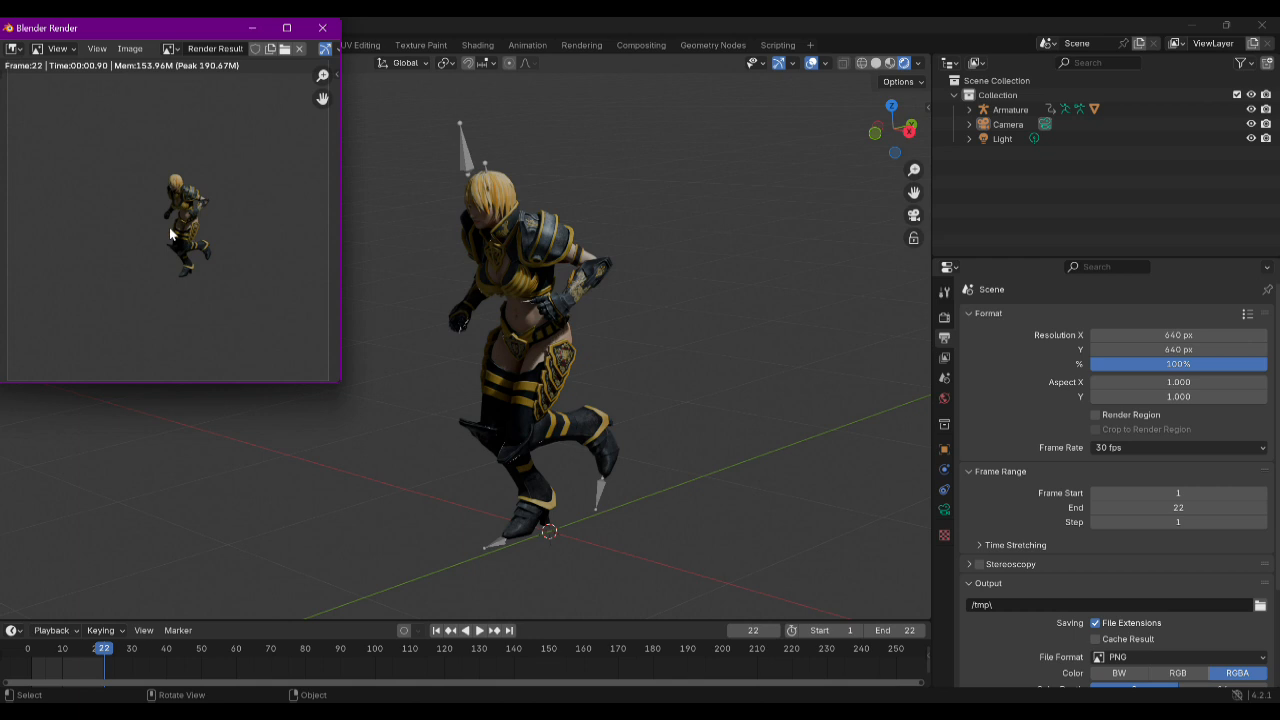
pyautogui.click(330, 28)
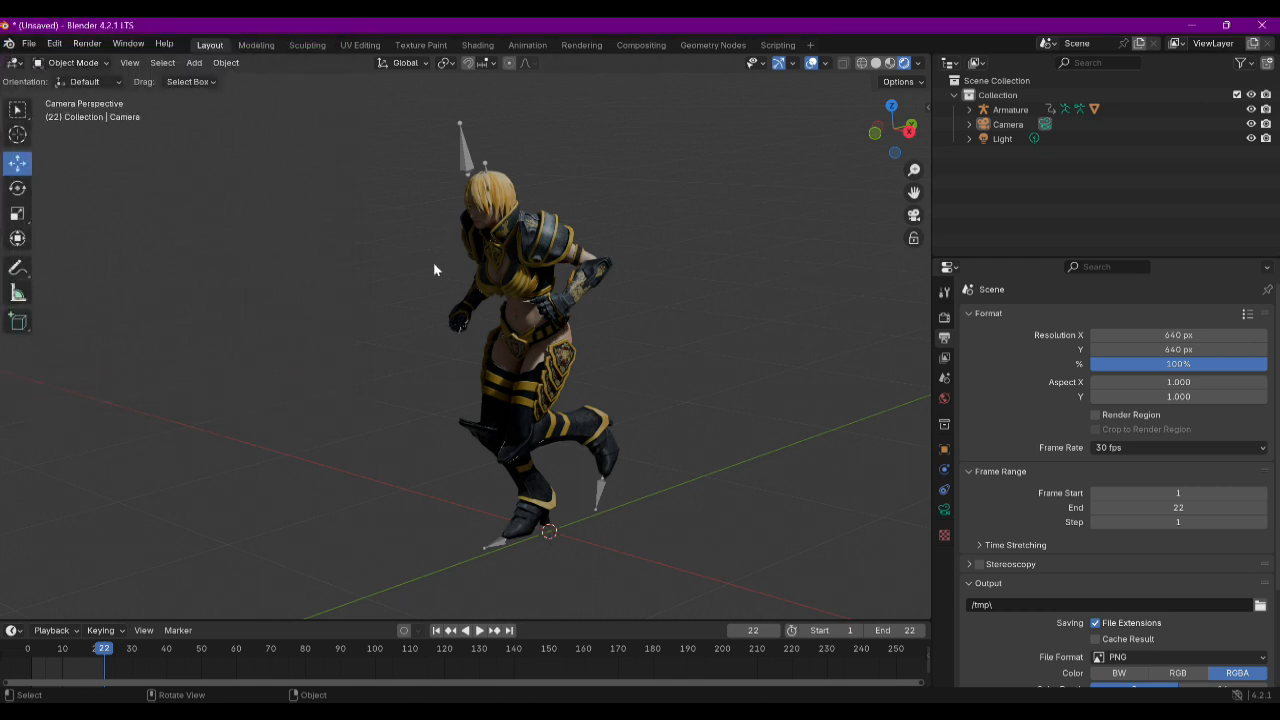
# Set the output resolution to 1024 px in X and 1024 px in Y
pyautogui.click(1177, 338)
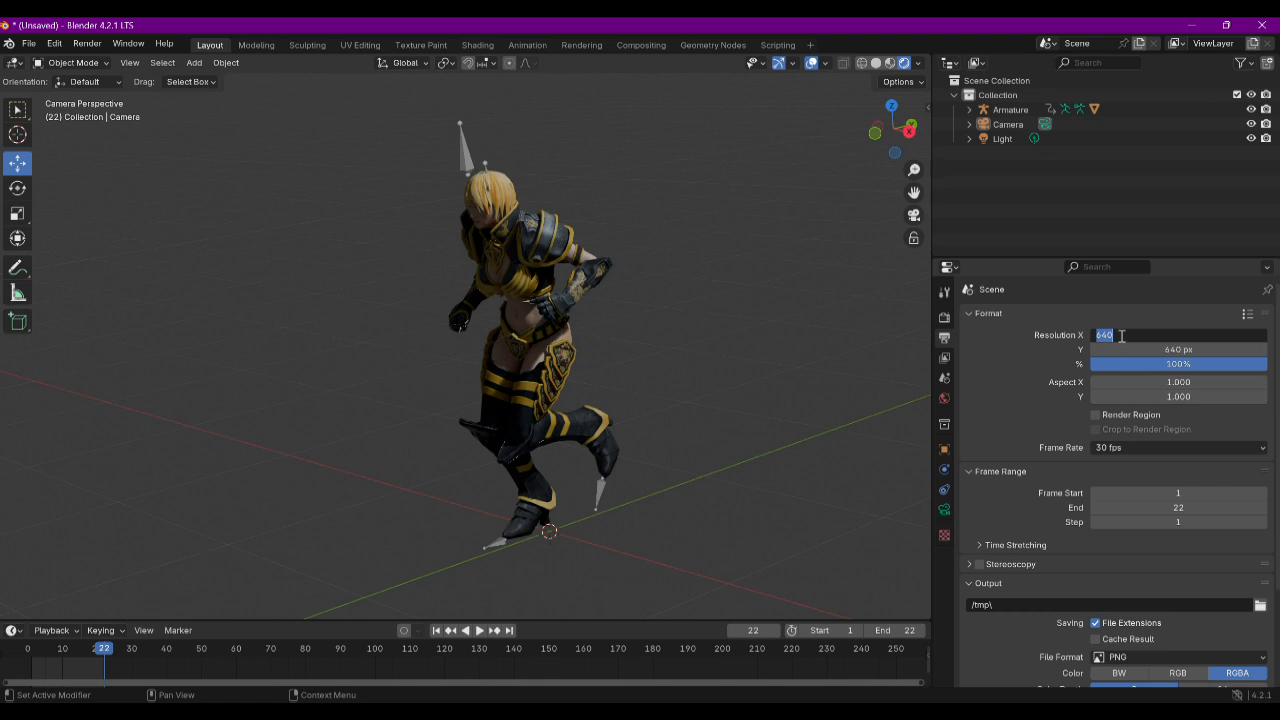
pyautogui.write('1')
pyautogui.click(1185, 352)
pyautogui.write('1')
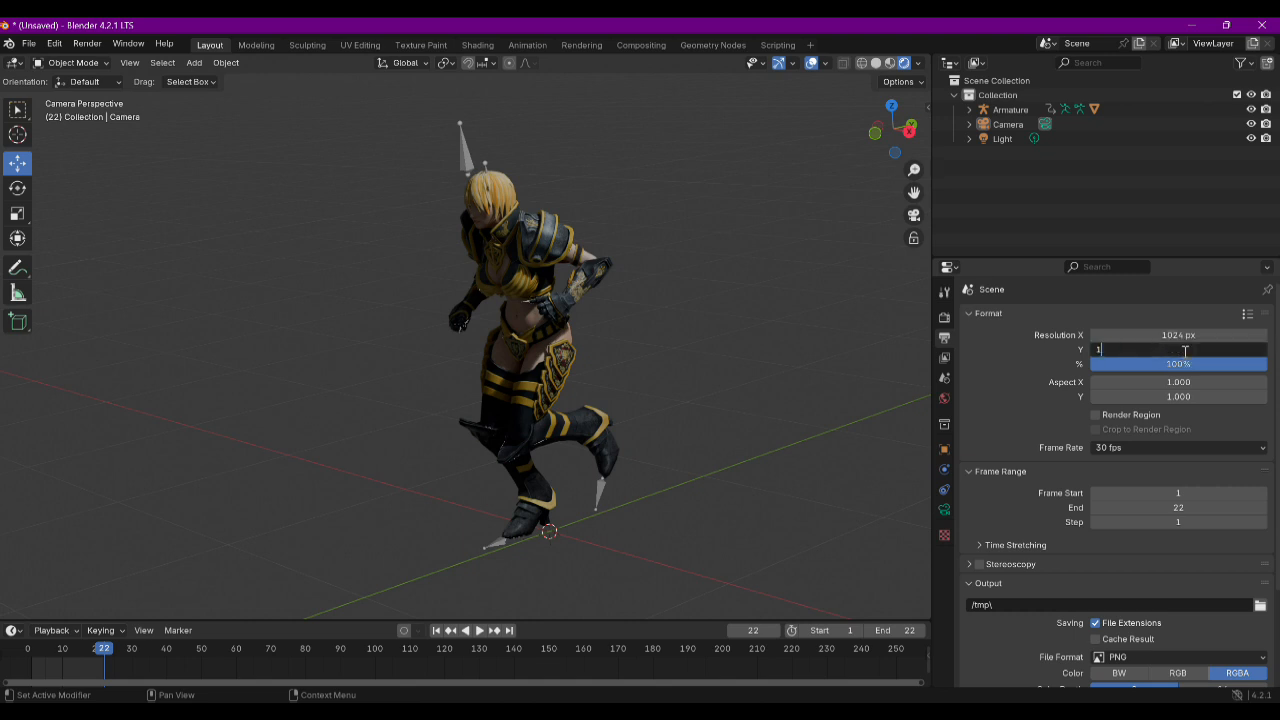
pyautogui.write('024')
pyautogui.press('Return')
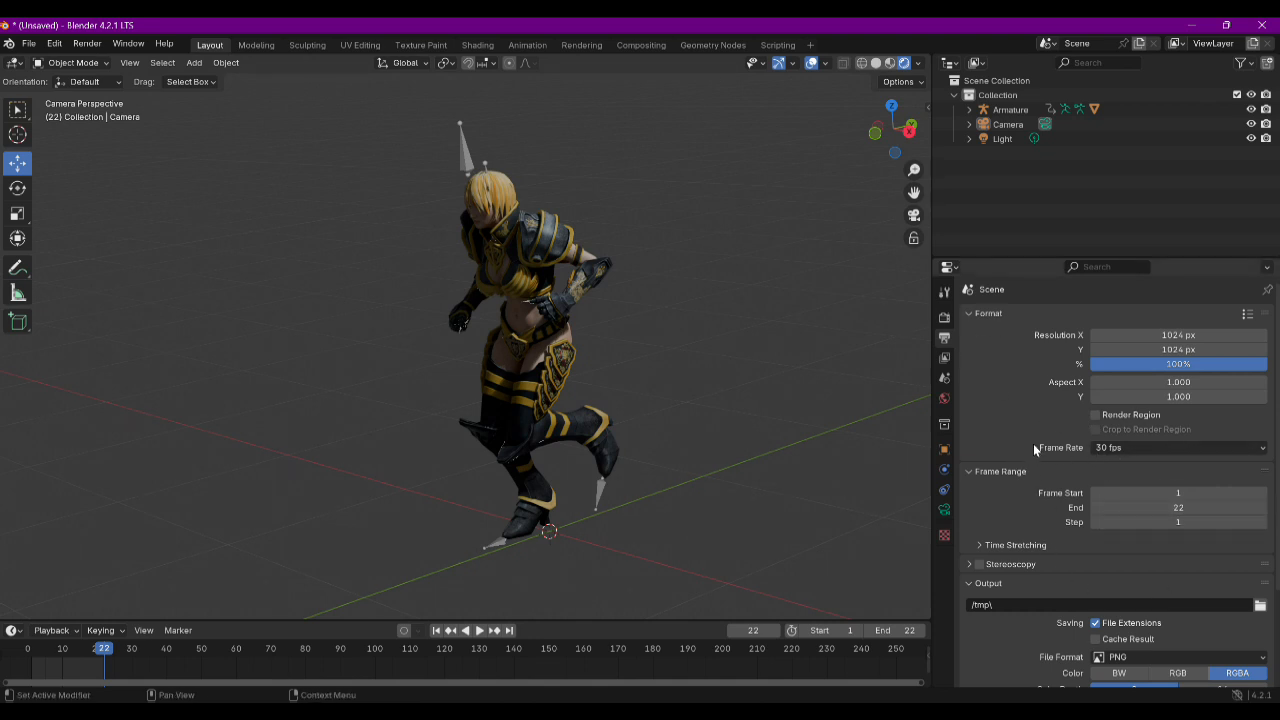
# Set the output frame rate to 24 fps
pyautogui.click(1157, 452)
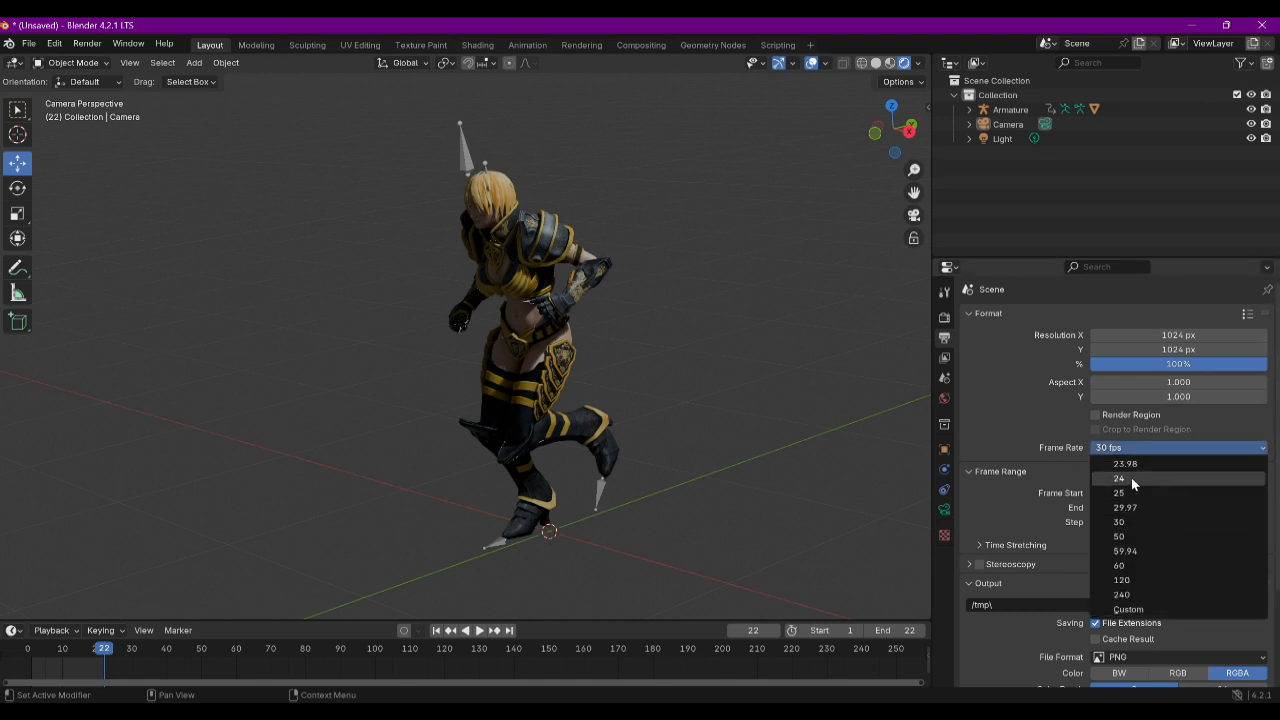
pyautogui.scroll(2, 1135, 482)
pyautogui.scroll(-4, 1135, 484)
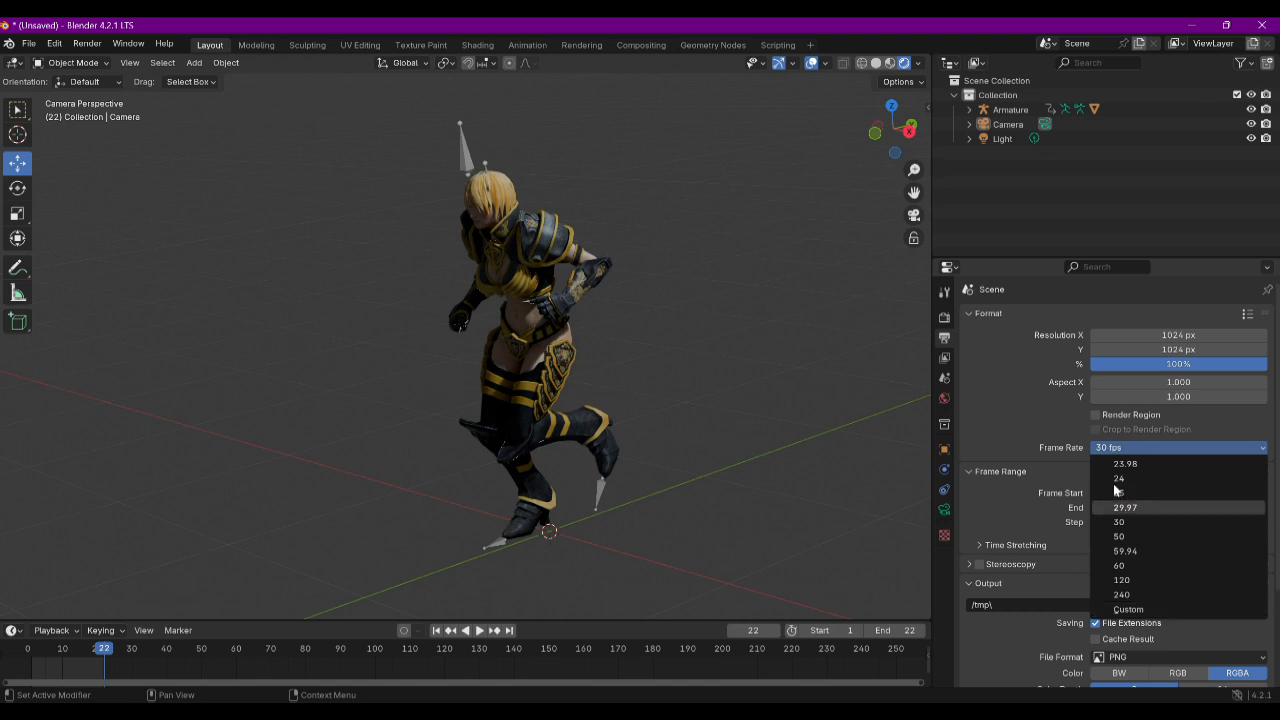
pyautogui.click(1119, 480)
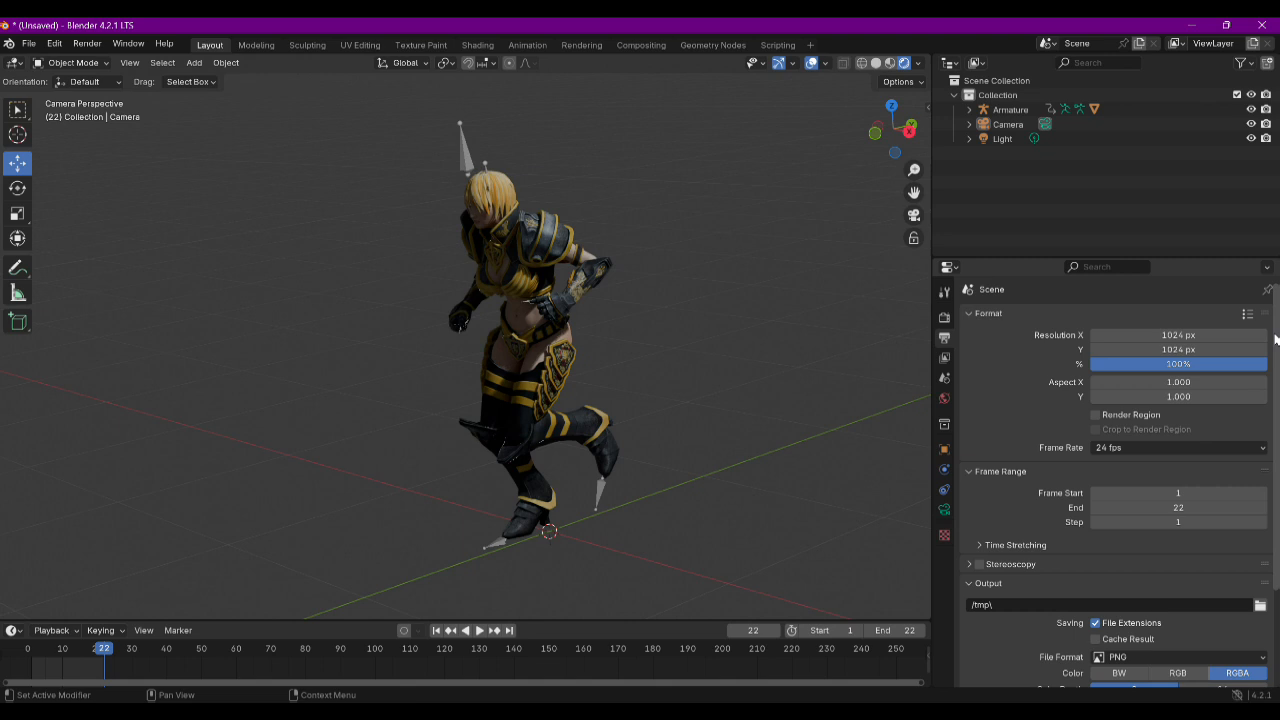
# Set the output file format to PNG with RGBA color, leaving the output path as /tmp\
pyautogui.scroll(-3, 1275, 340)
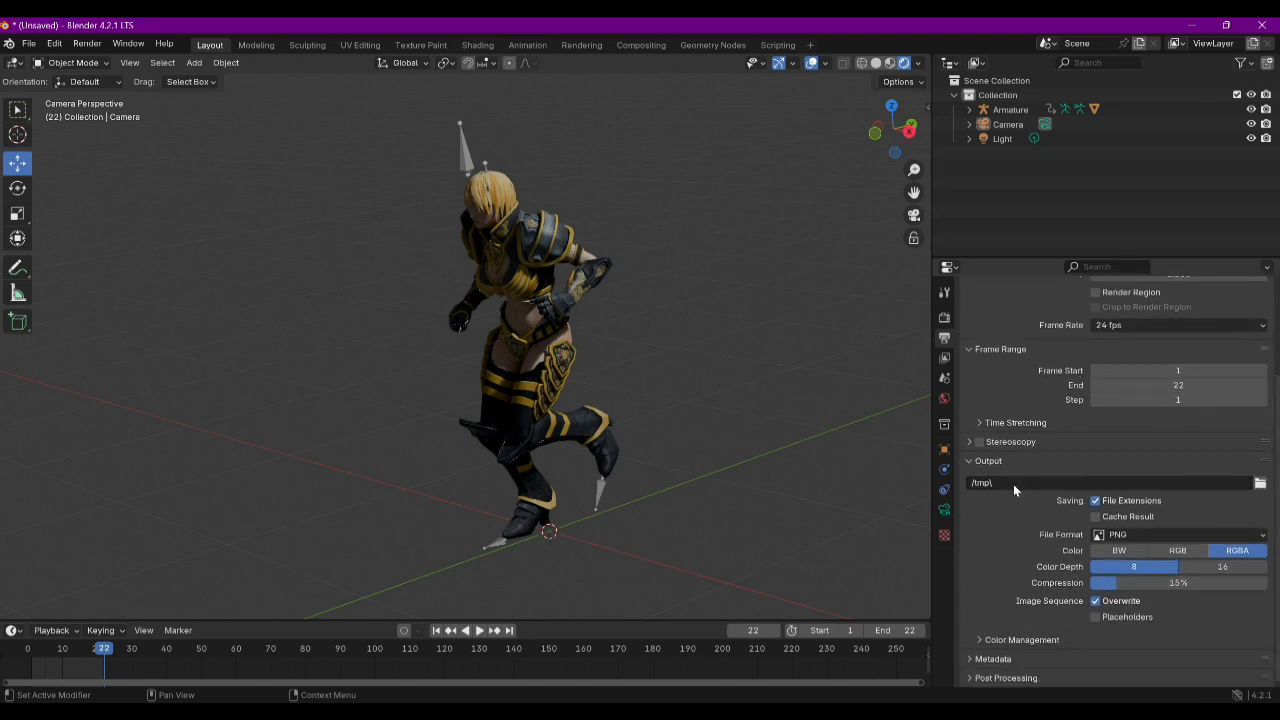
pyautogui.click(967, 461)
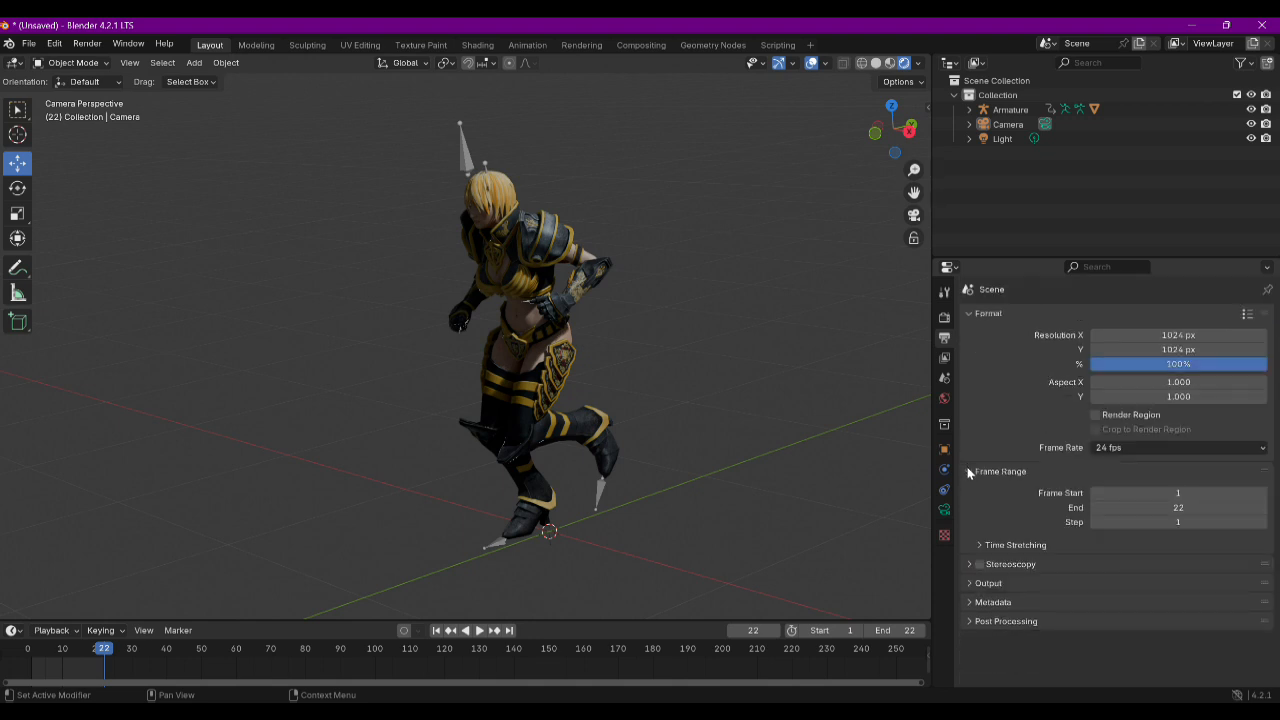
pyautogui.click(968, 584)
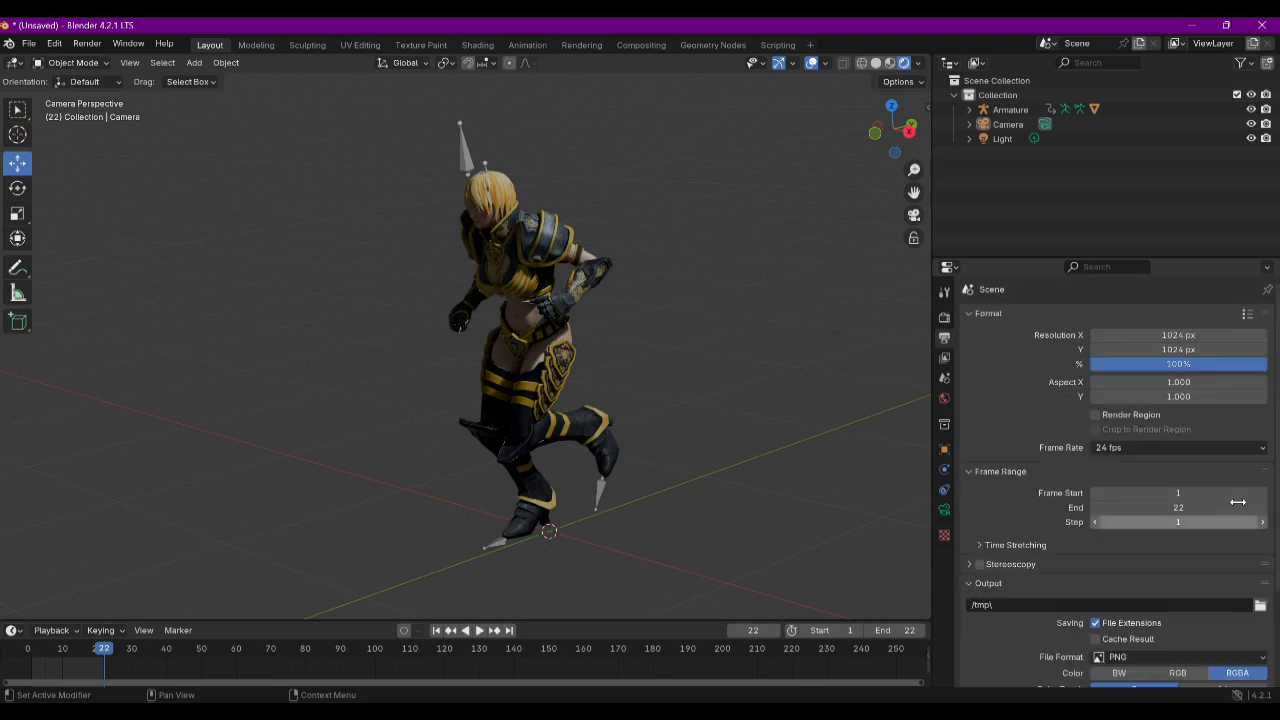
pyautogui.scroll(-3, 1277, 449)
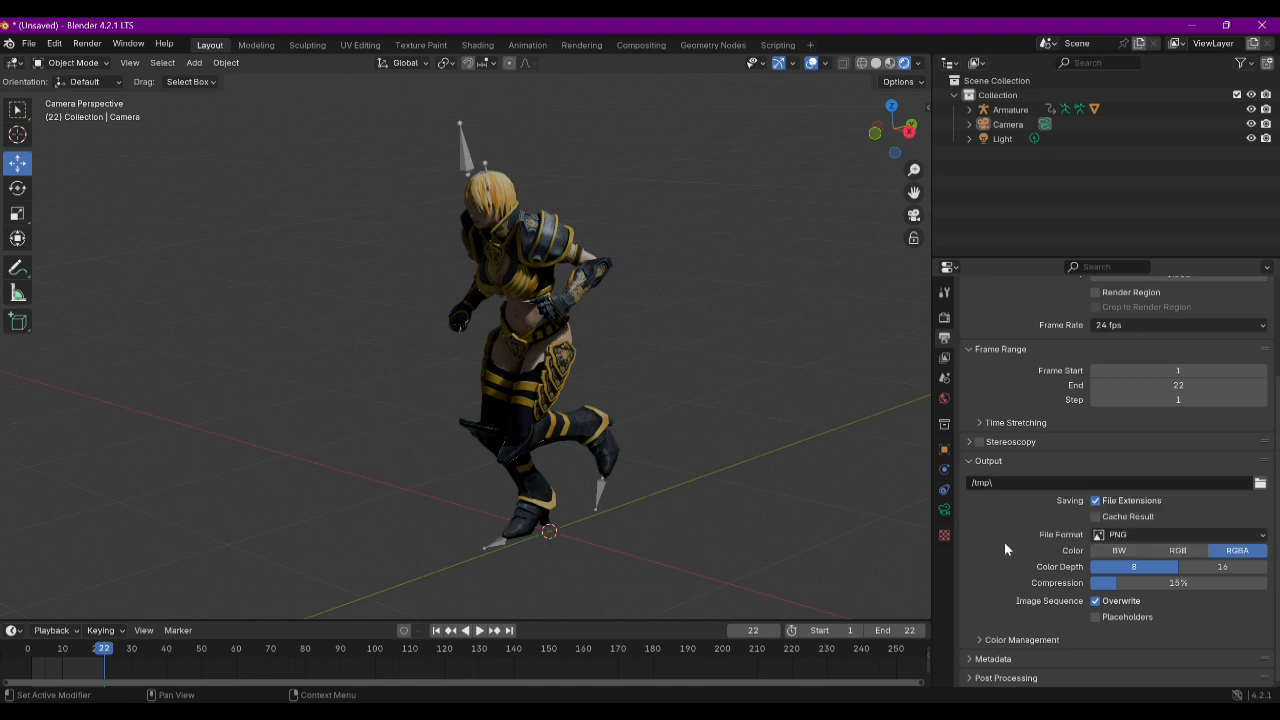
pyautogui.click(1111, 539)
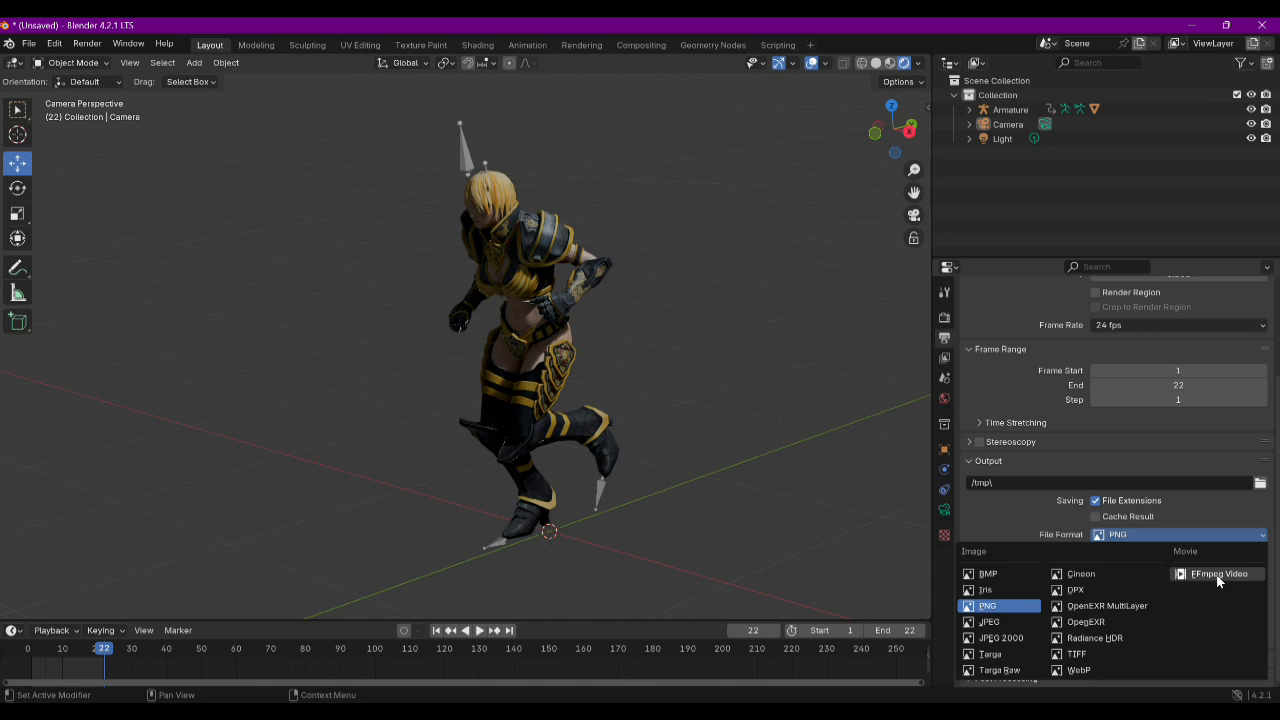
pyautogui.click(985, 607)
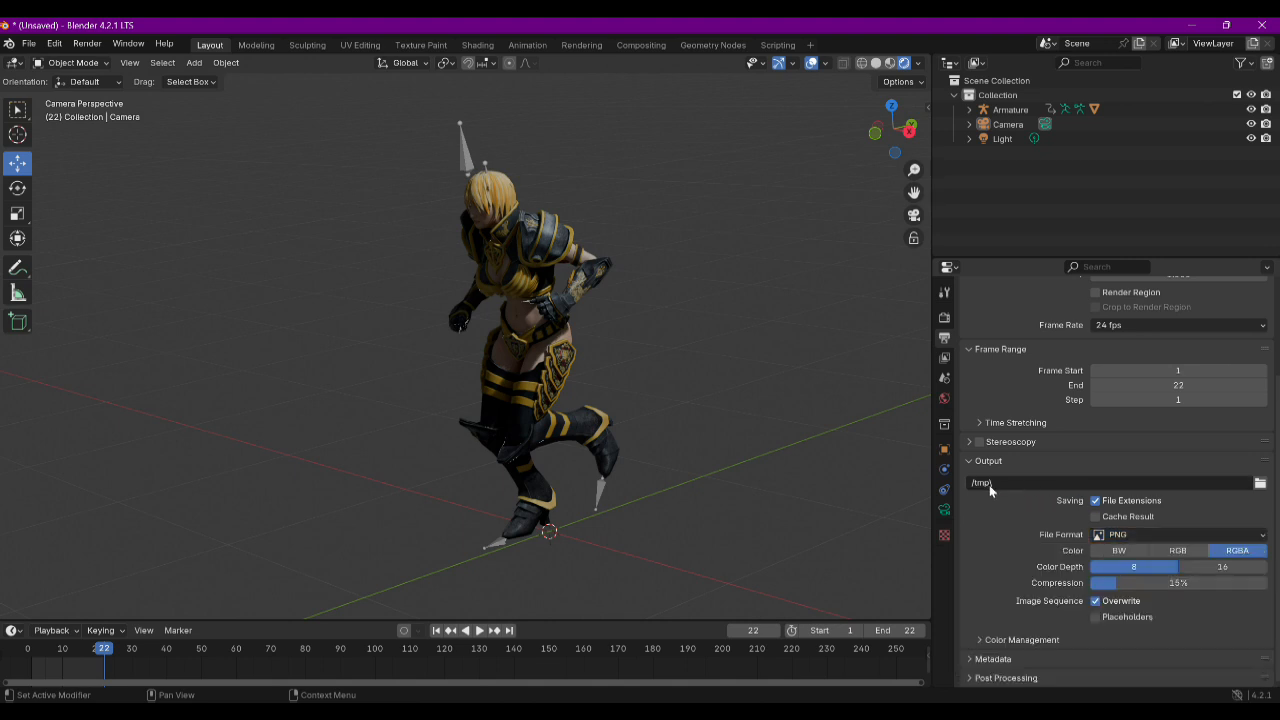
pyautogui.click(995, 486)
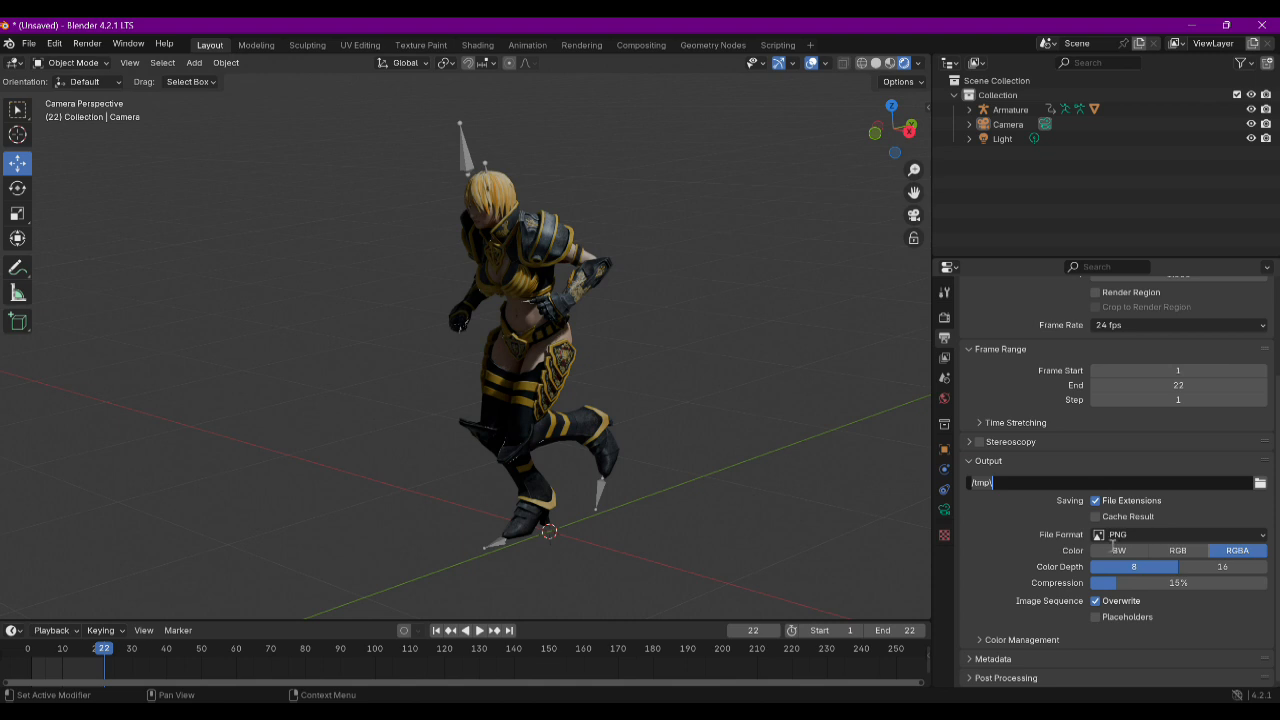
pyautogui.click(1182, 552)
pyautogui.click(1167, 552)
pyautogui.click(1238, 556)
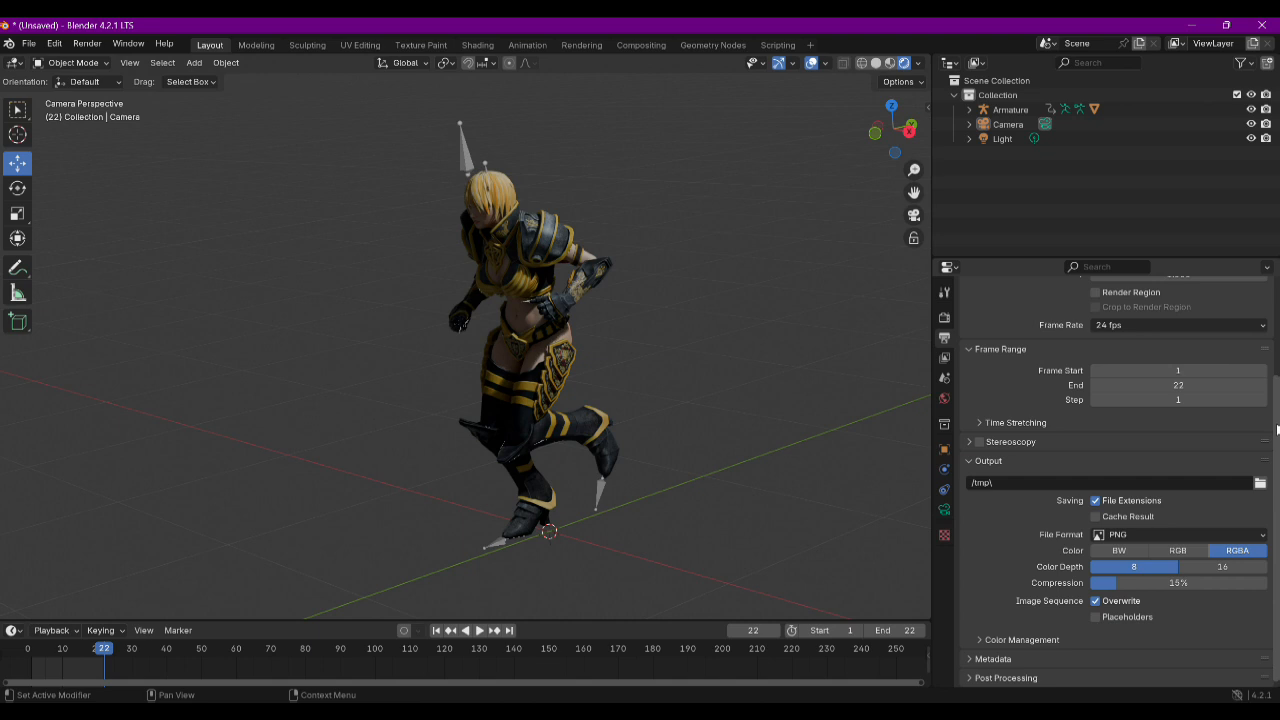
# Render the current frame as a still image, inspect the square framing, and close the render window
pyautogui.click(84, 45)
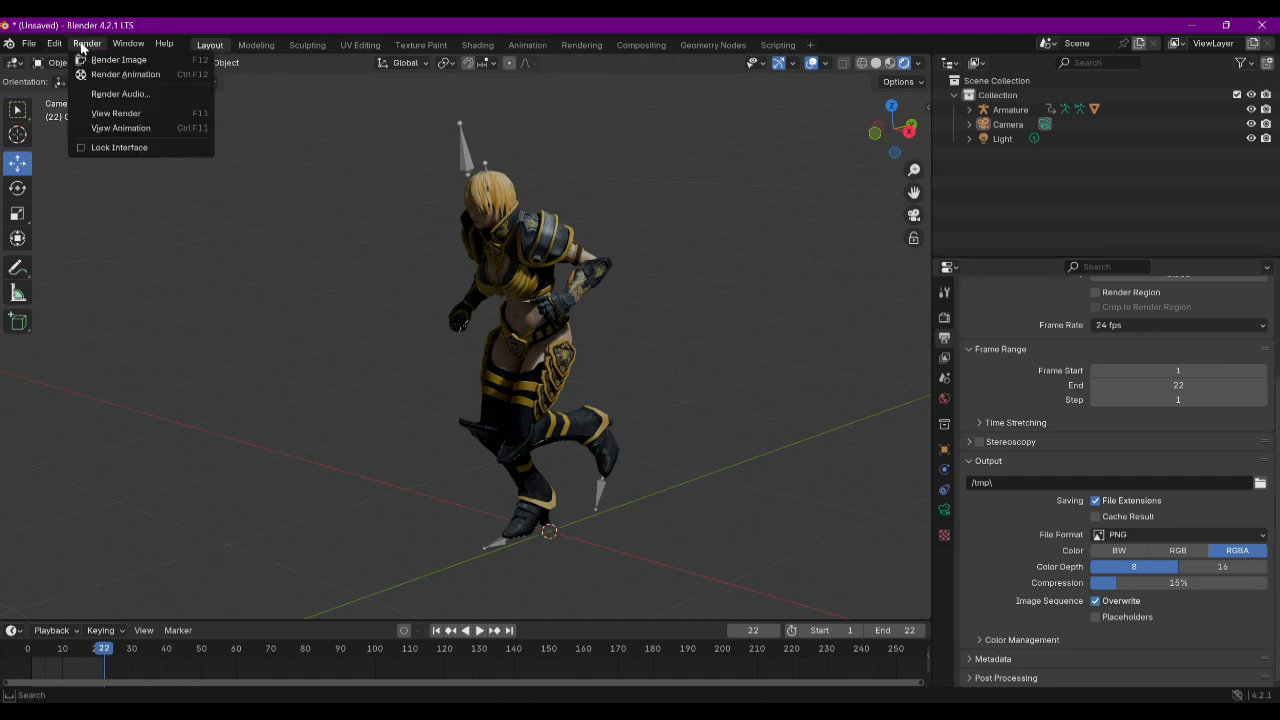
pyautogui.click(129, 61)
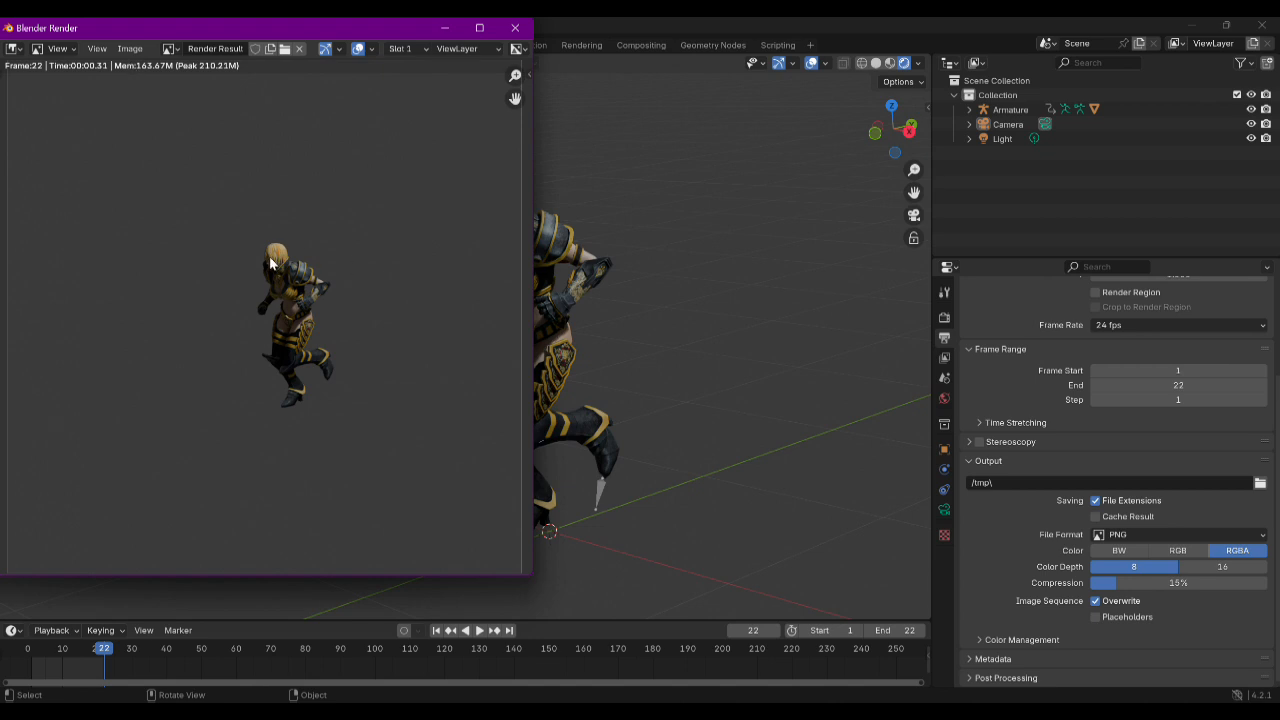
pyautogui.click(516, 29)
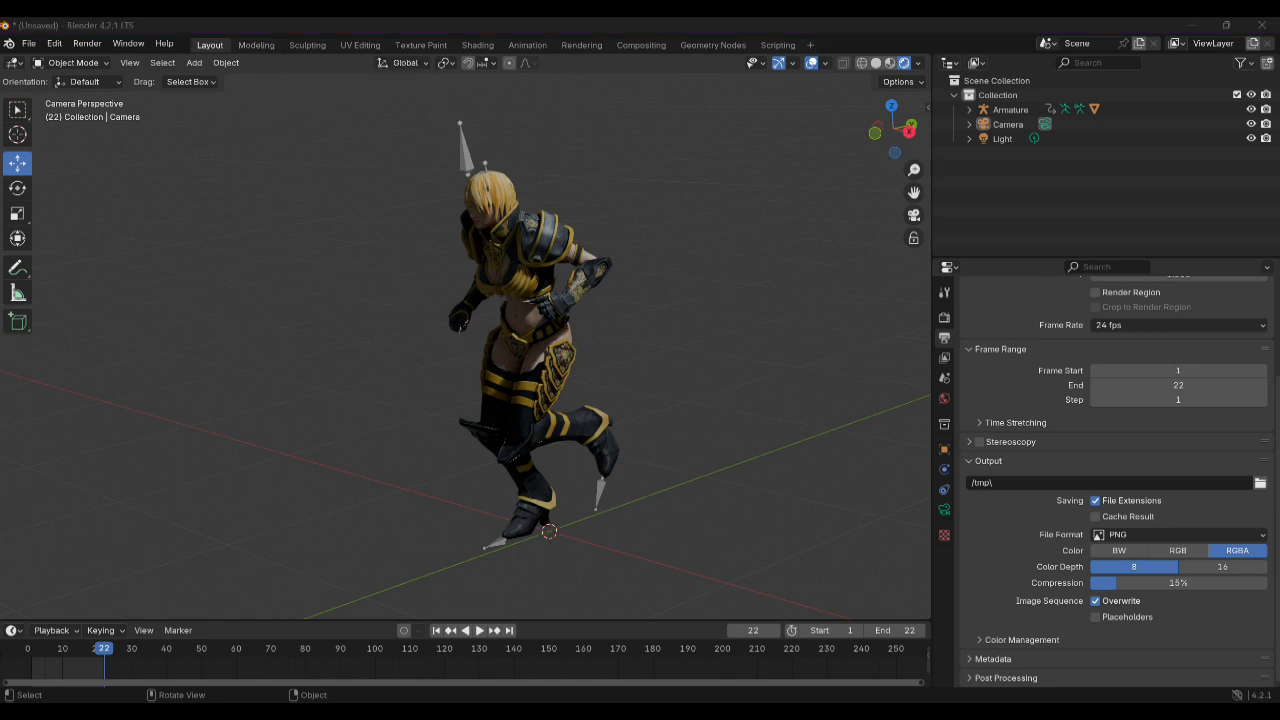
# Switch to the C:\tmp folder in File Explorer and examine the existing files, previewing 0000.png, 0001.png and 0001-0024.mpg
pyautogui.moveTo(650, 17)
pyautogui.mouseDown()
pyautogui.moveTo(674, 17)
pyautogui.moveTo(634, 36)
pyautogui.mouseUp()
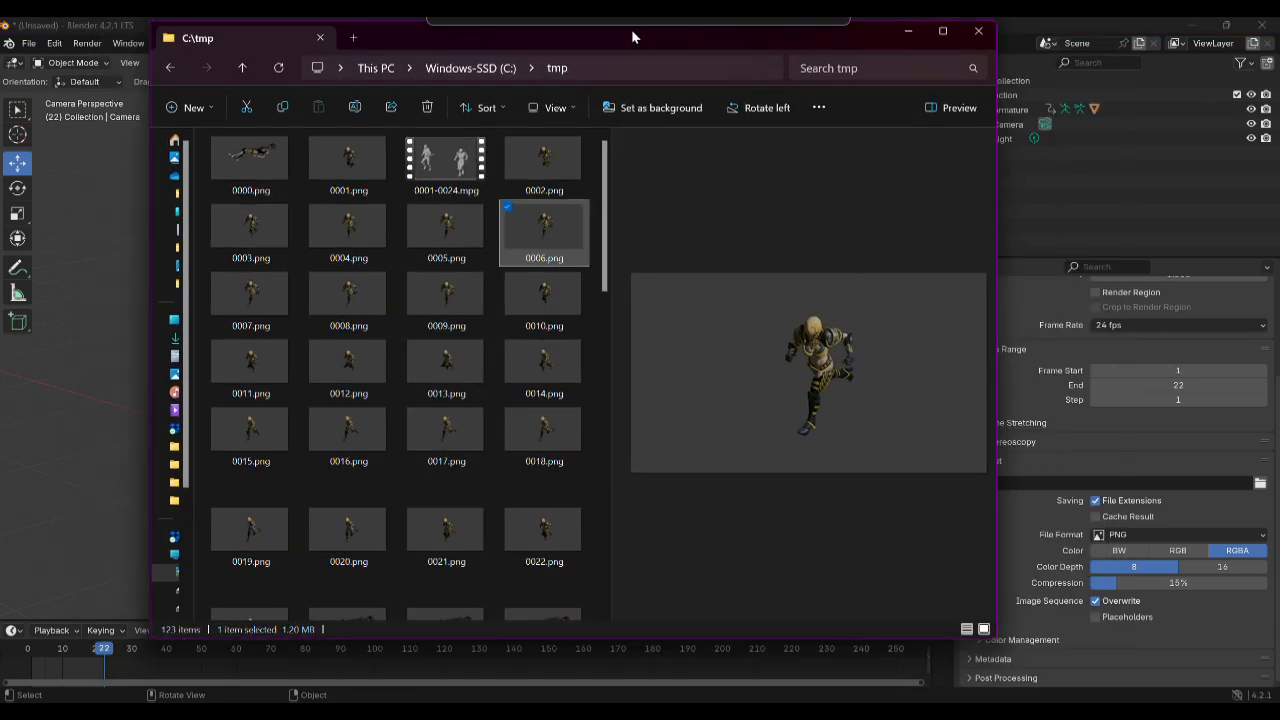
pyautogui.click(250, 166)
pyautogui.click(365, 165)
pyautogui.click(450, 165)
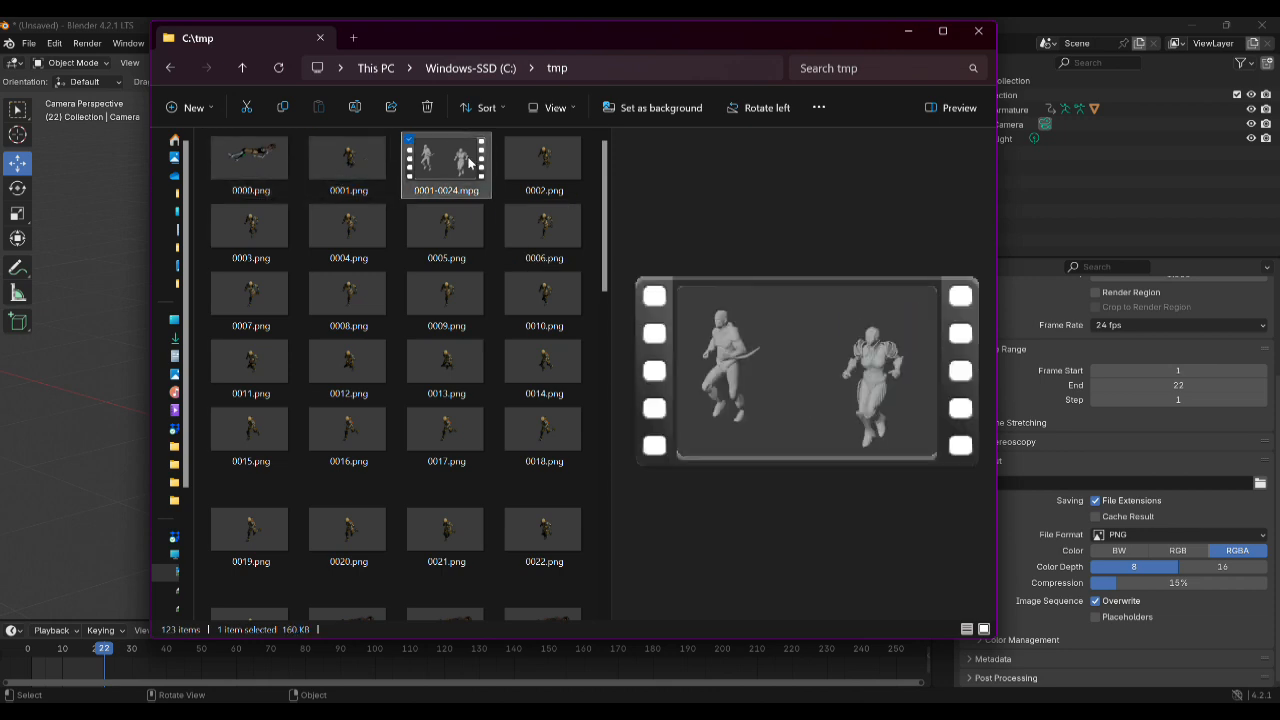
pyautogui.click(360, 173)
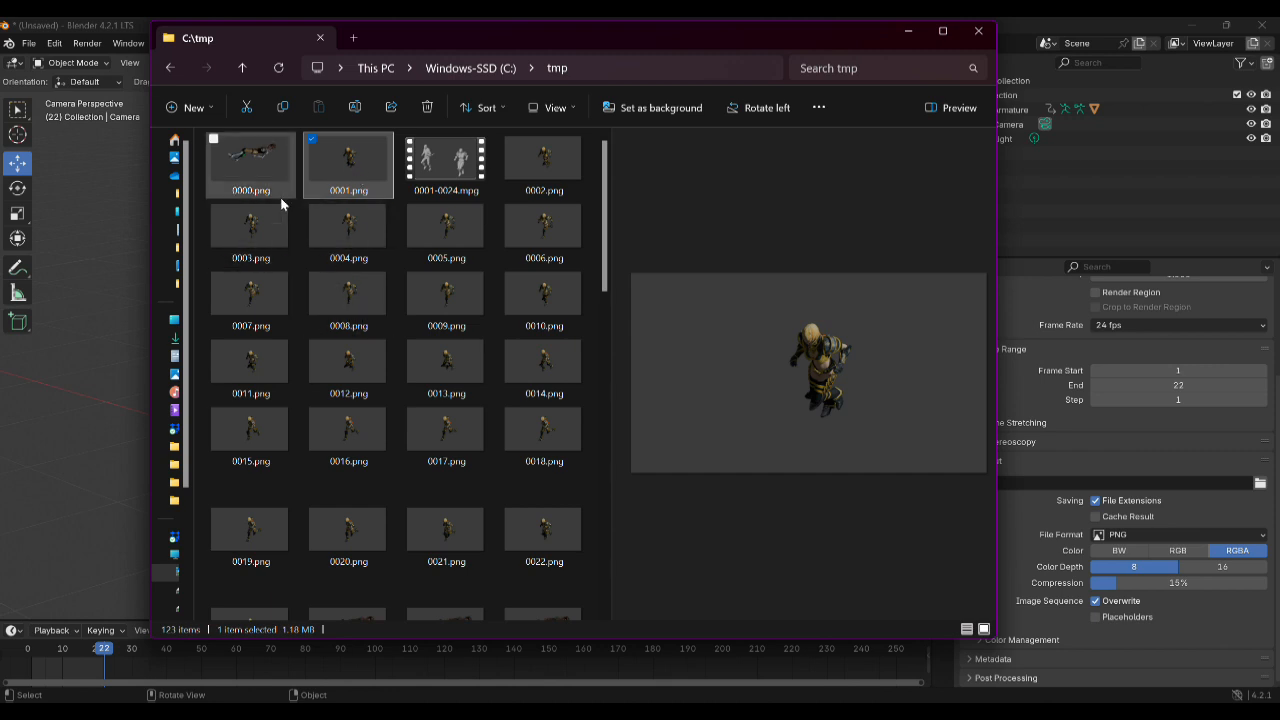
pyautogui.scroll(-10, 408, 354)
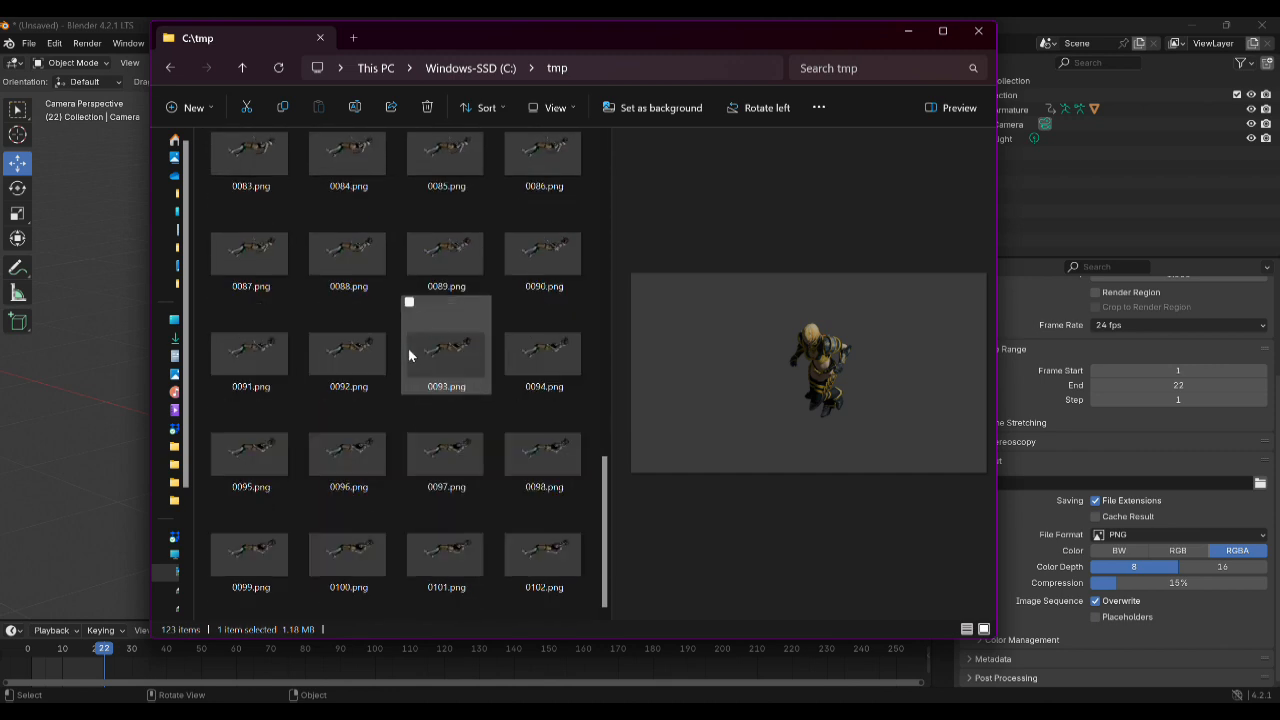
pyautogui.scroll(10, 408, 348)
pyautogui.scroll(-5, 408, 347)
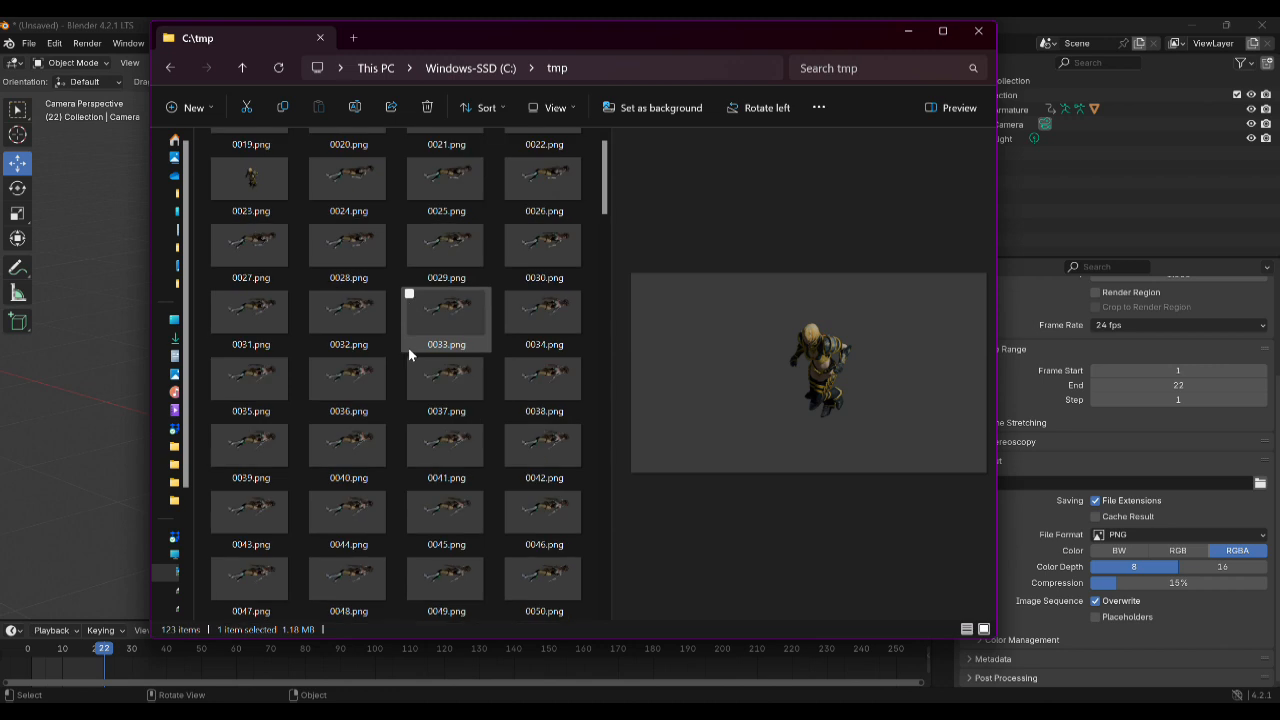
pyautogui.scroll(10, 410, 345)
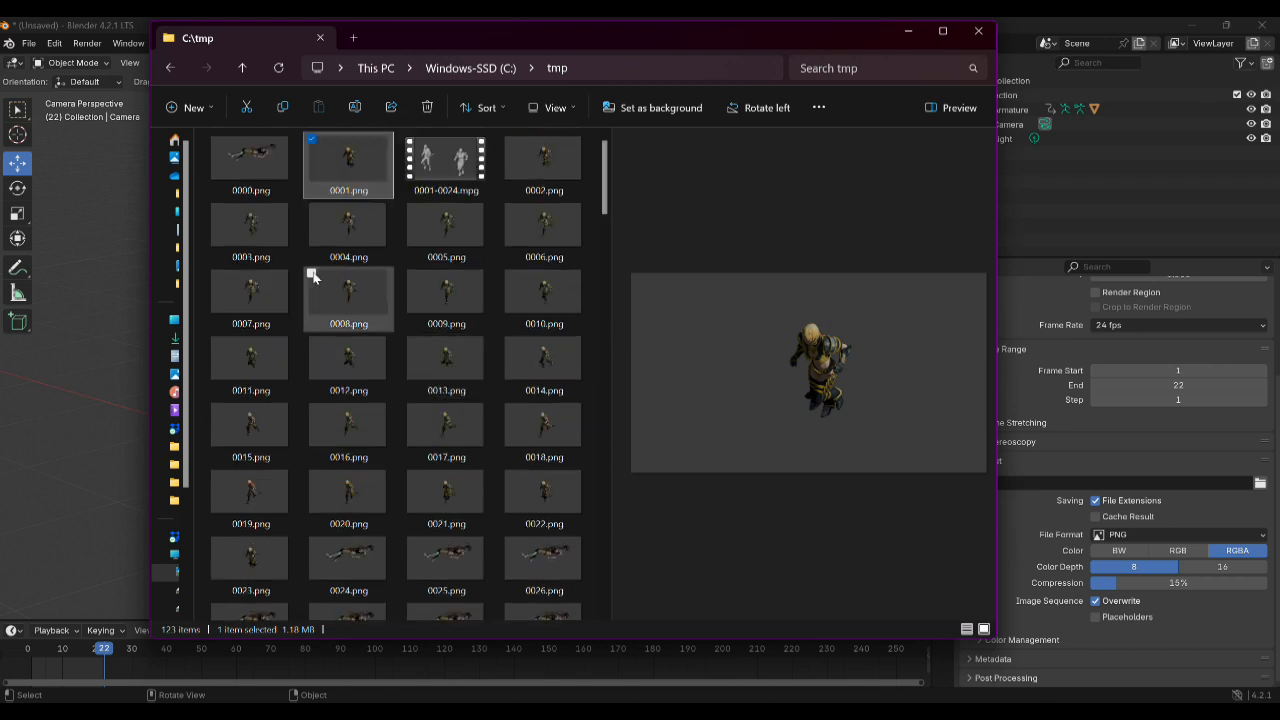
# Delete all old files from the C:\tmp folder and move its window out of the way
pyautogui.click(256, 162)
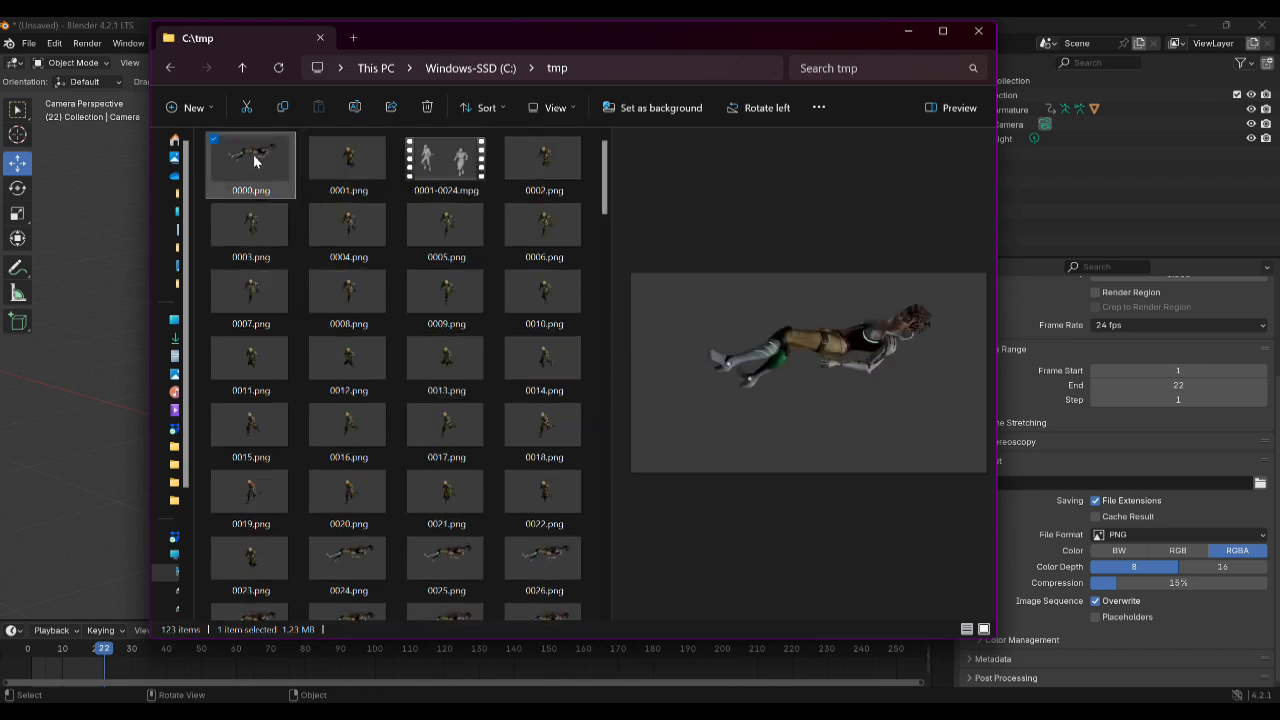
pyautogui.press('Delete')
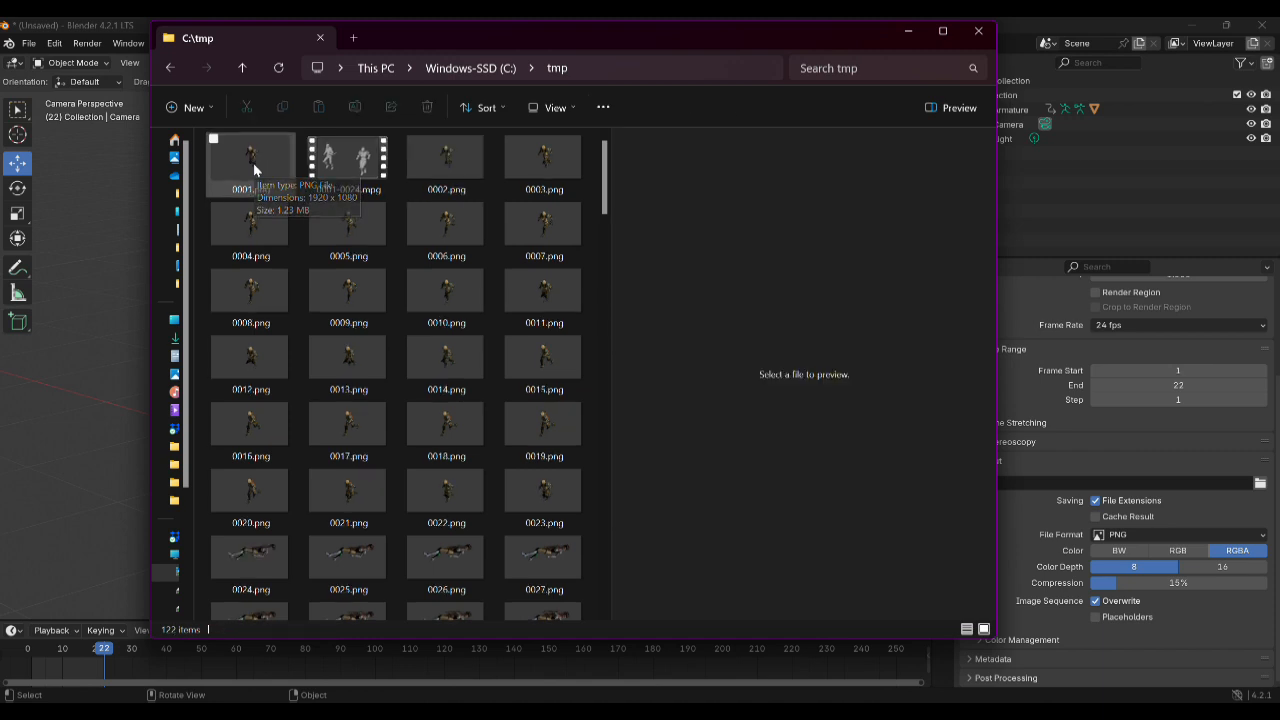
pyautogui.click(311, 160)
pyautogui.press('Delete')
pyautogui.click(250, 158)
pyautogui.press('Delete')
pyautogui.click(268, 167)
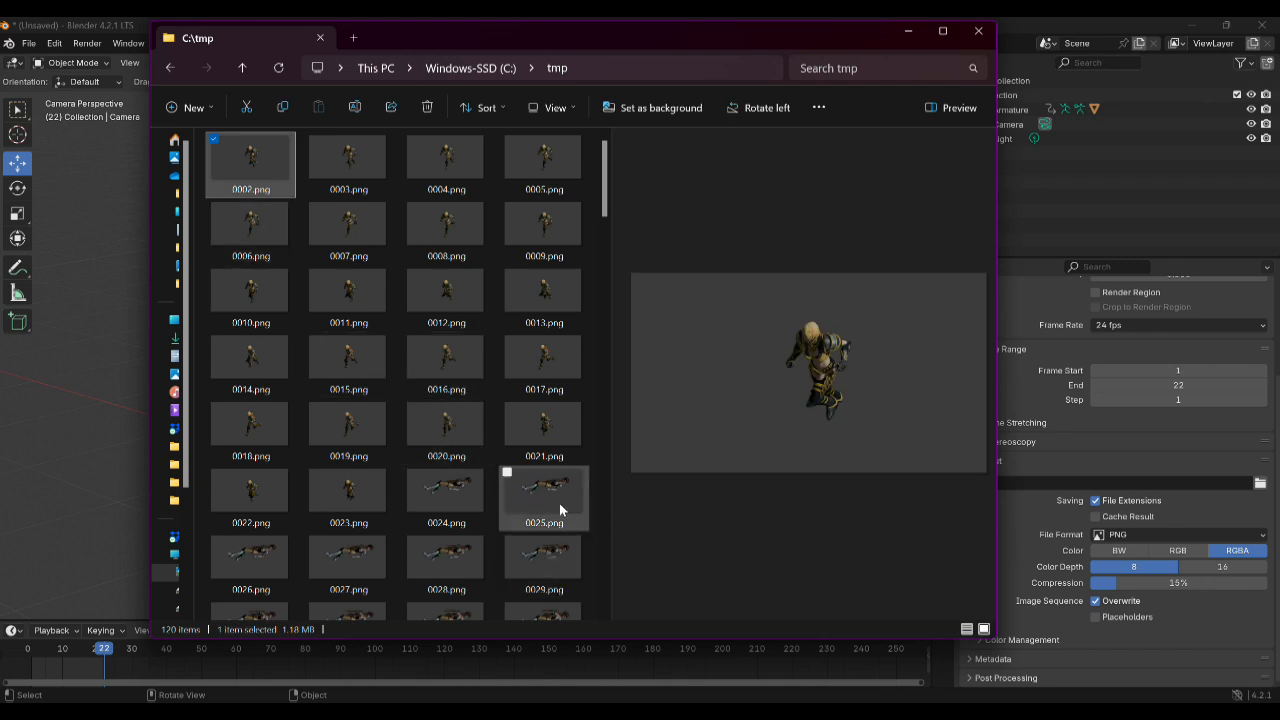
pyautogui.scroll(-10, 555, 505)
pyautogui.keyDown('shift'); pyautogui.click(533, 574); pyautogui.keyUp('shift')
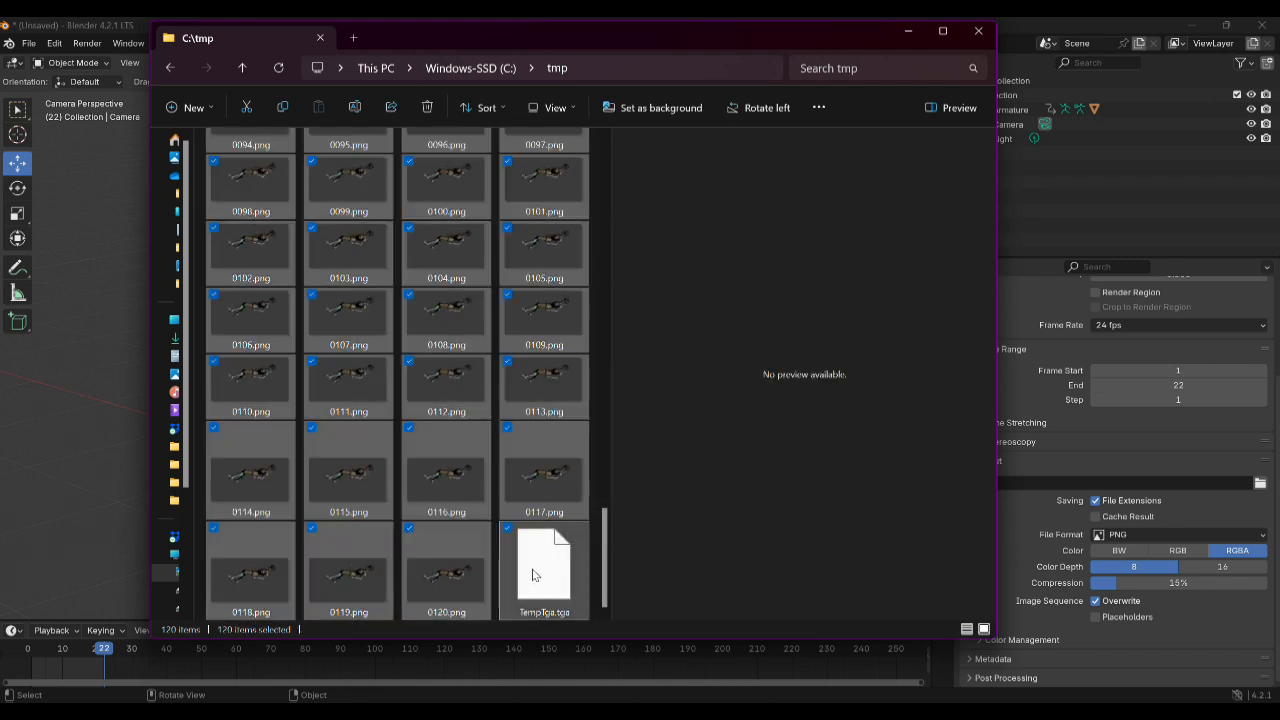
pyautogui.press('Delete')
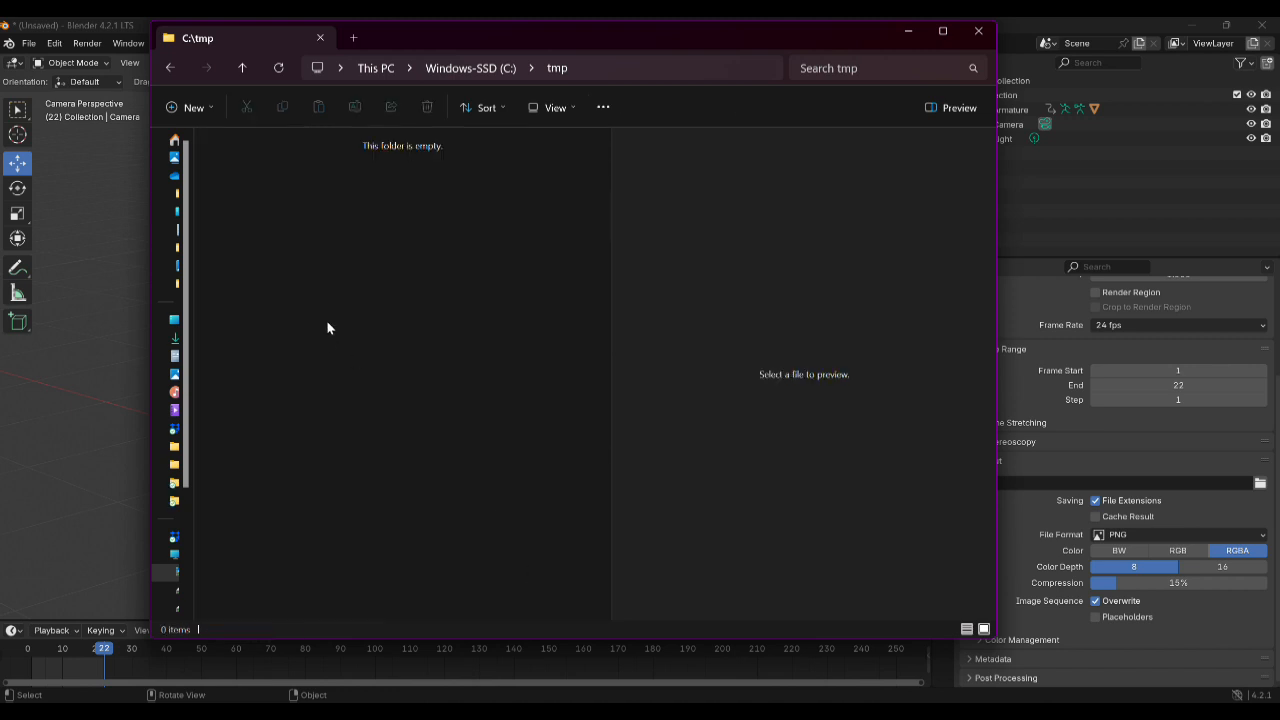
pyautogui.moveTo(846, 41); pyautogui.dragTo(565, 0)
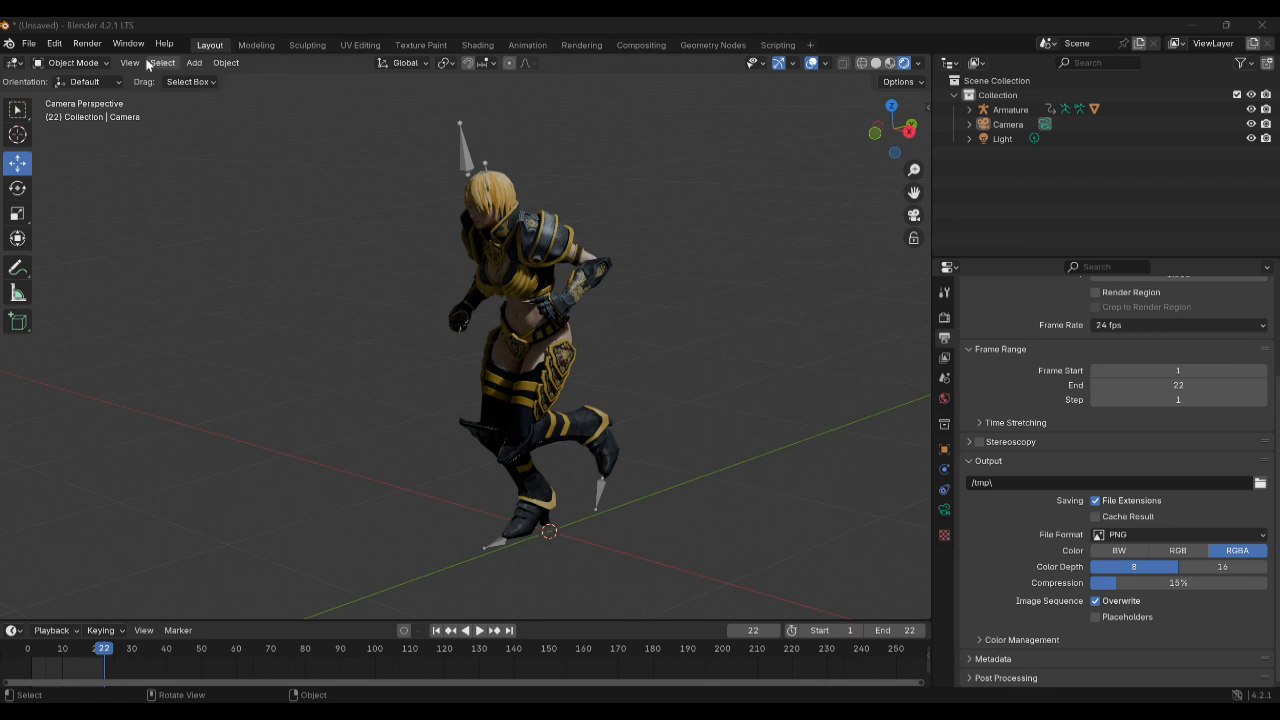
# Render the current frame as a still in Blender, close the result, and check whether C:\tmp contains a saved file
pyautogui.click(86, 44)
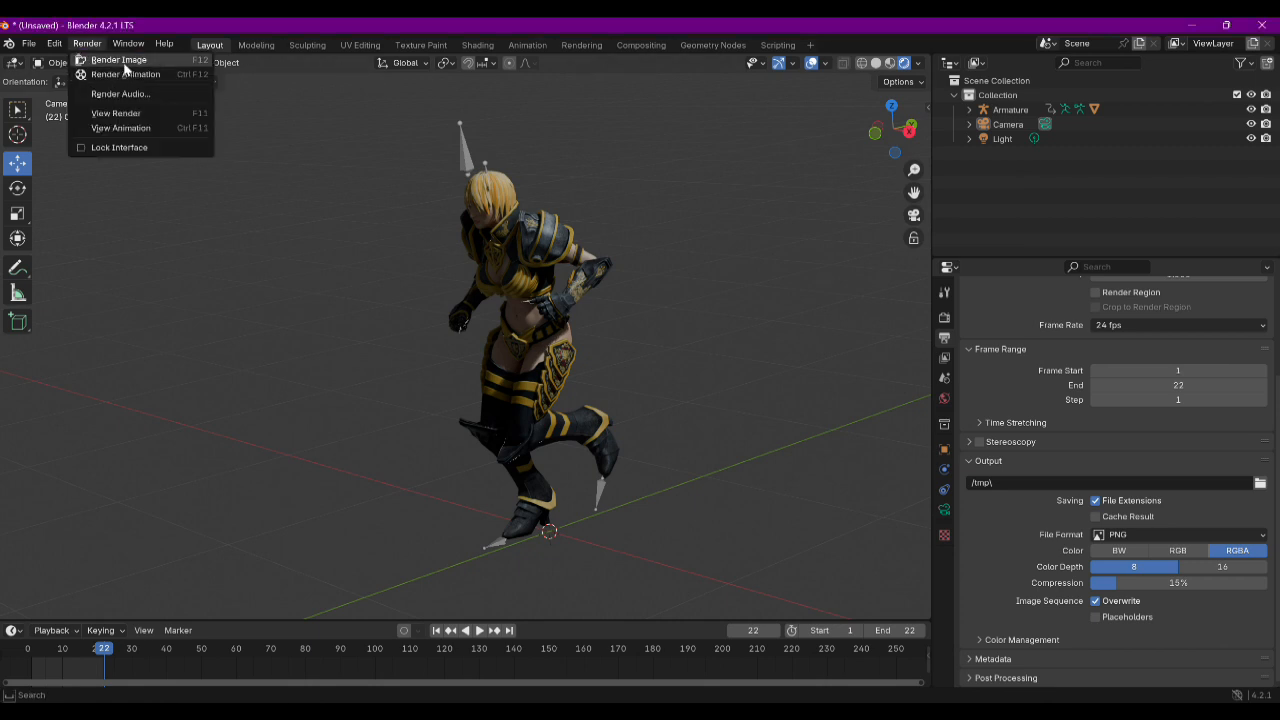
pyautogui.click(124, 62)
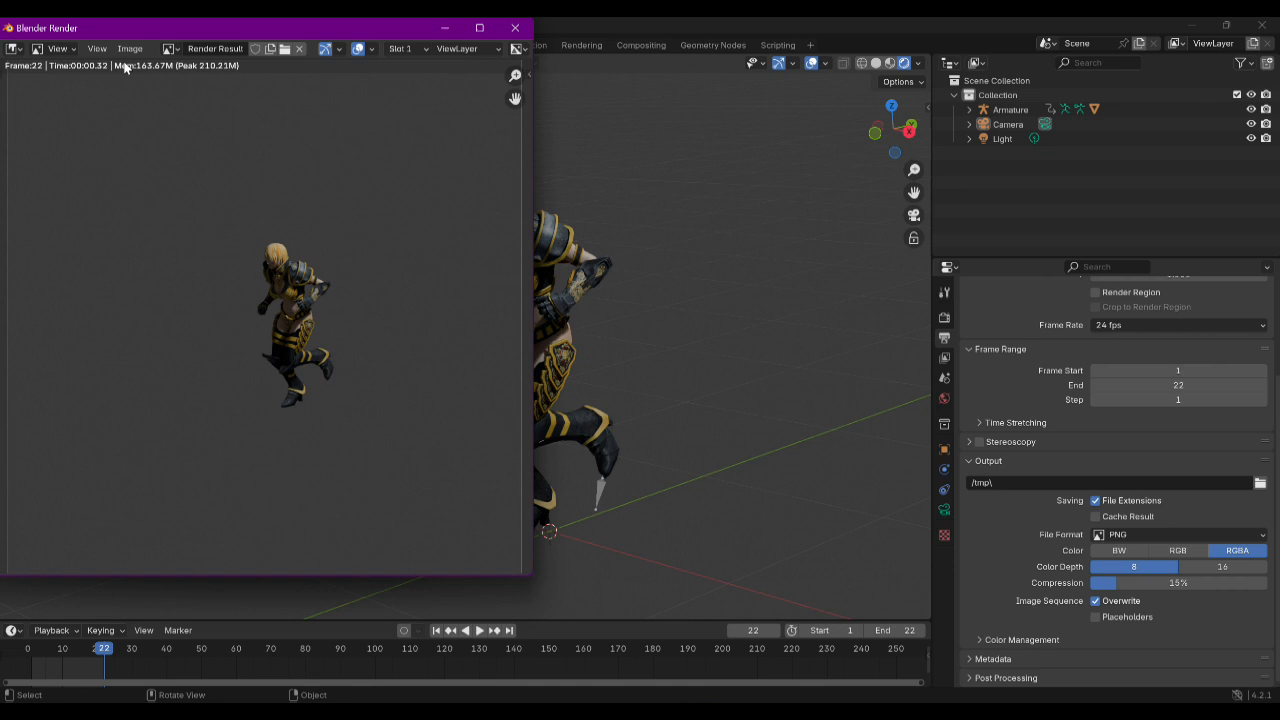
pyautogui.click(515, 28)
pyautogui.click(708, 712)
pyautogui.moveTo(707, 268); pyautogui.dragTo(551, 73)
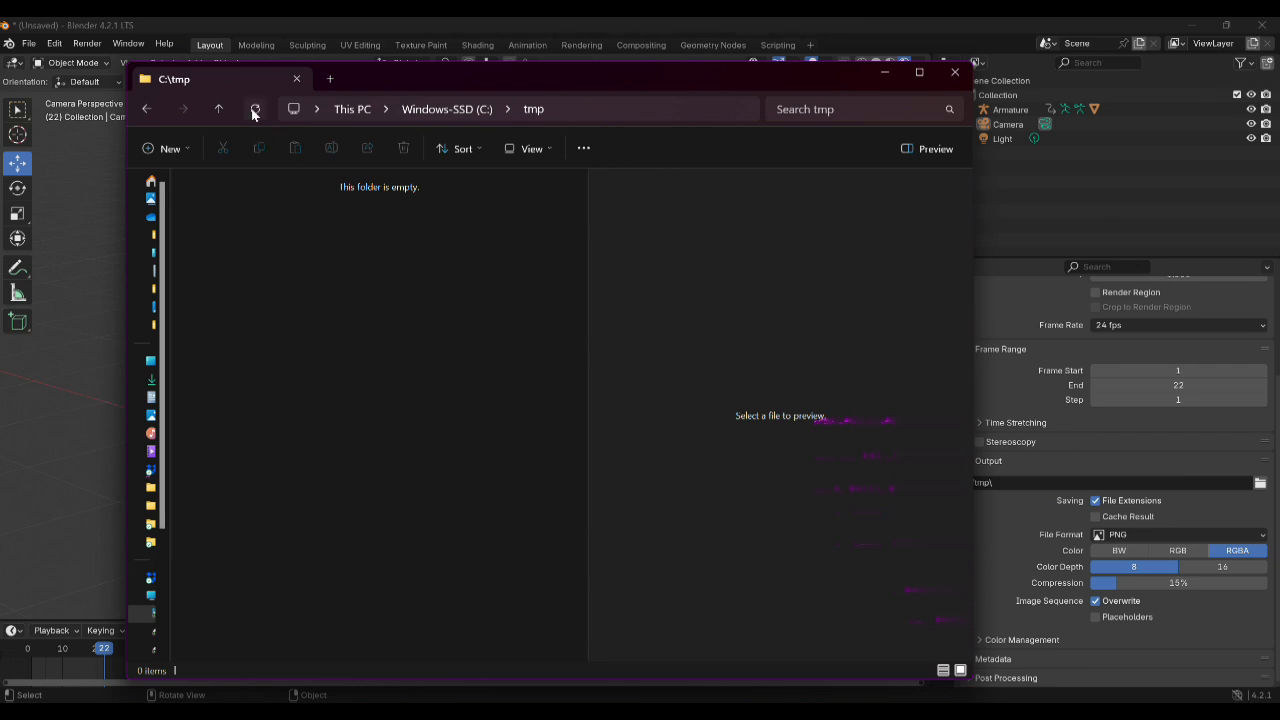
pyautogui.moveTo(669, 83); pyautogui.dragTo(643, 0)
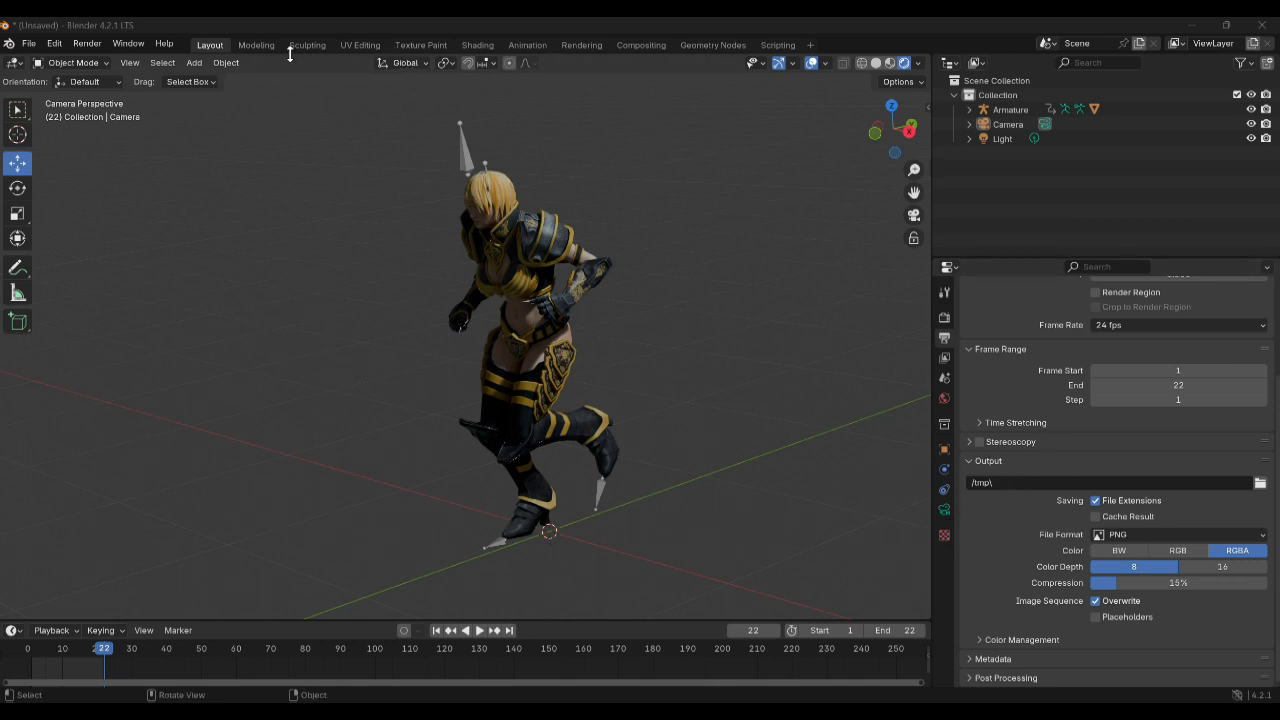
# Switch to the Animation workspace, show the output properties, and render the full animation
pyautogui.click(522, 45)
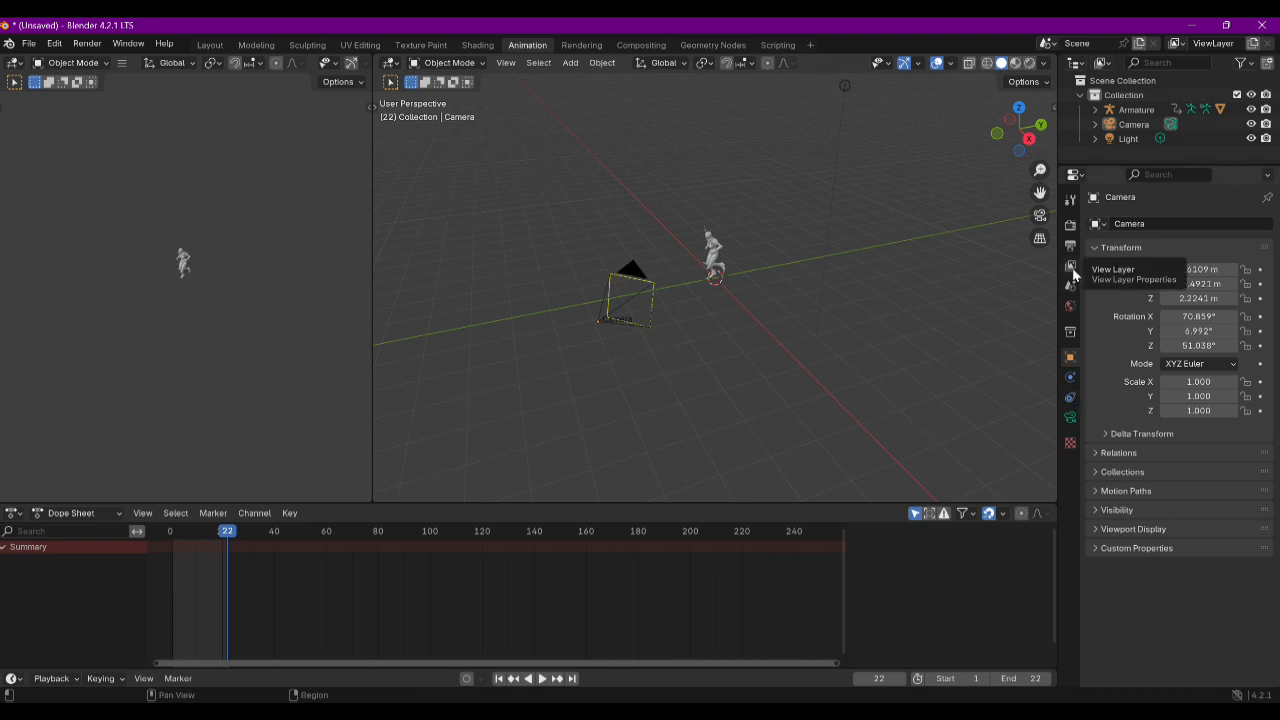
pyautogui.click(1070, 249)
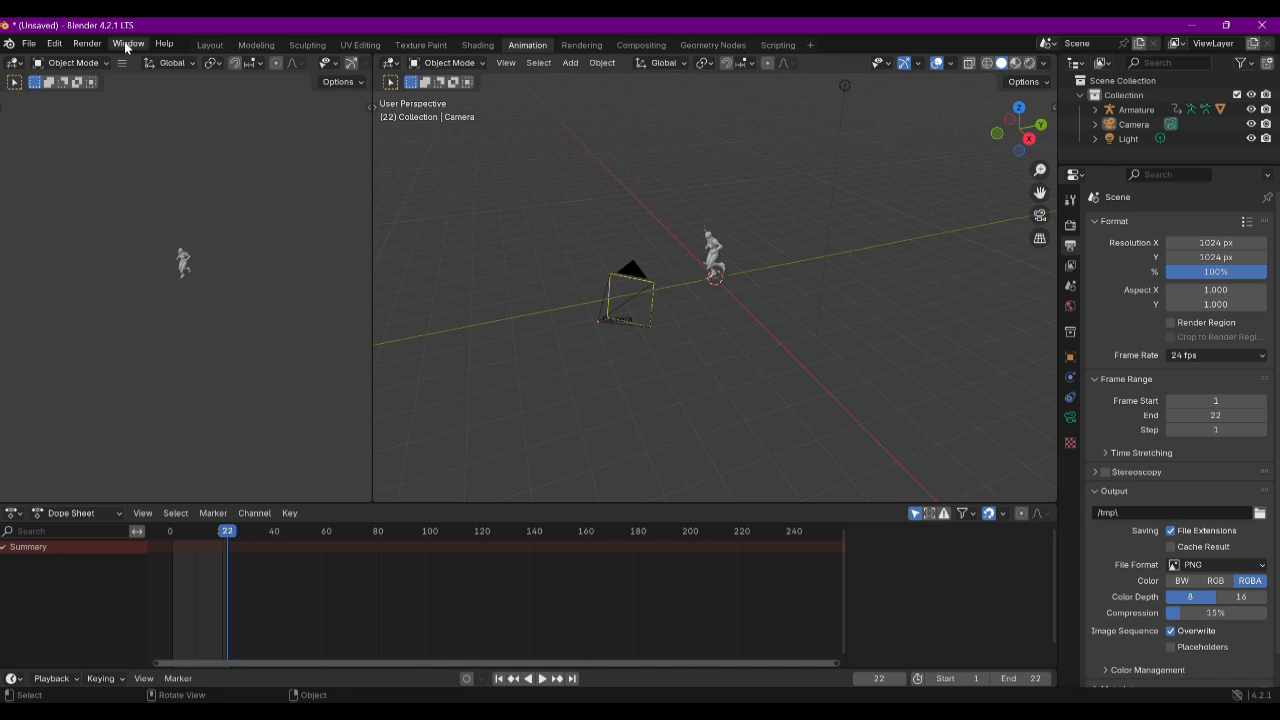
pyautogui.click(96, 45)
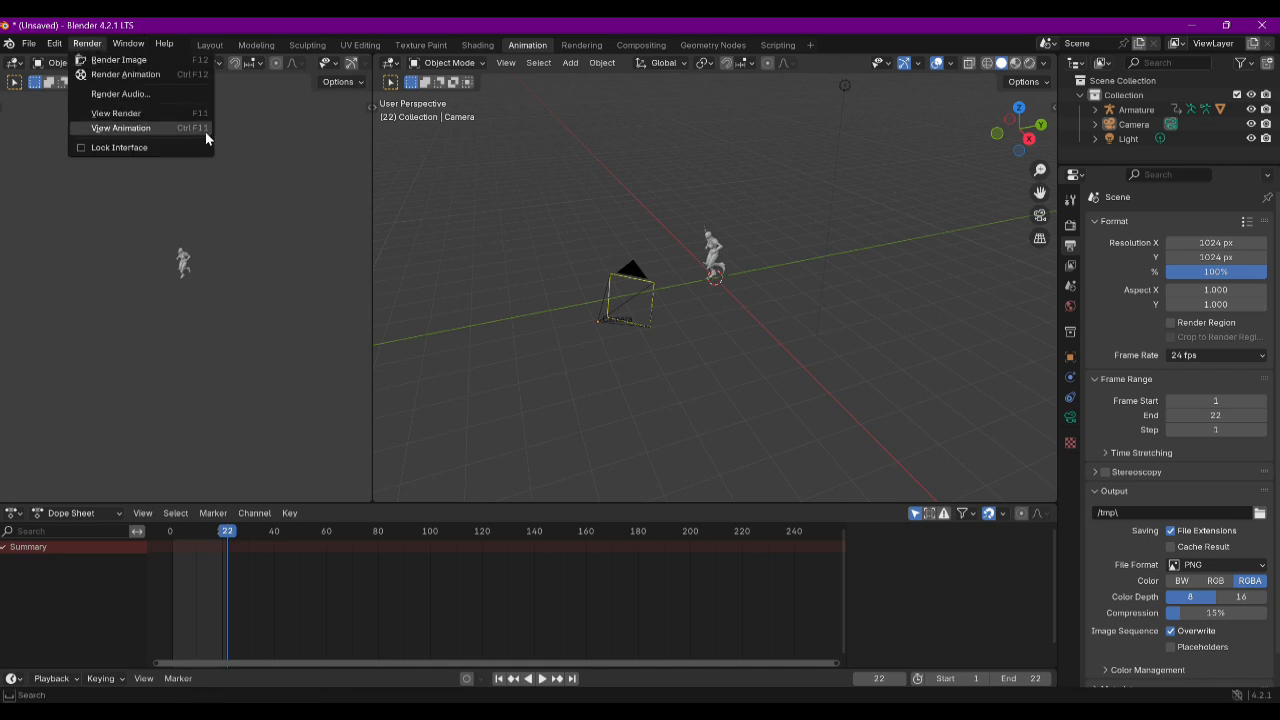
pyautogui.click(143, 76)
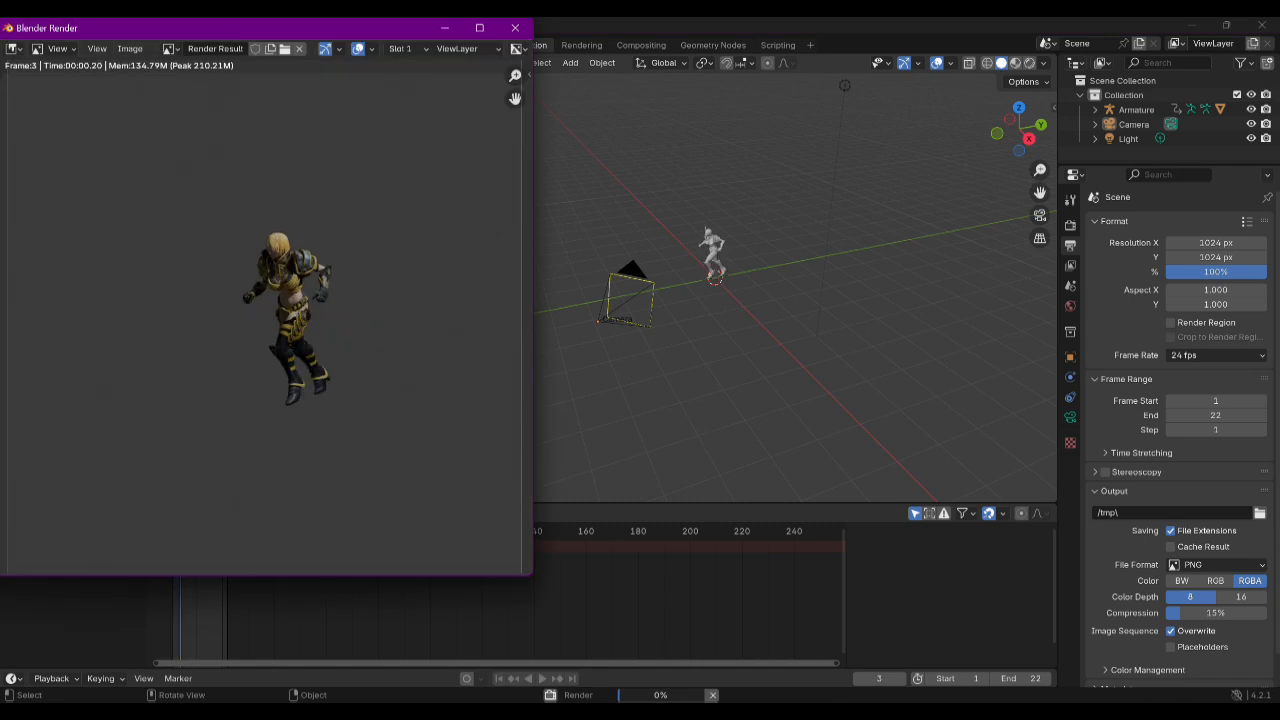
# Examine the rendered PNG frames in the C:\tmp folder through the end of the list, and move its window aside
pyautogui.hotkey('alt', 'Tab')
pyautogui.moveTo(787, 196); pyautogui.dragTo(1028, 144)
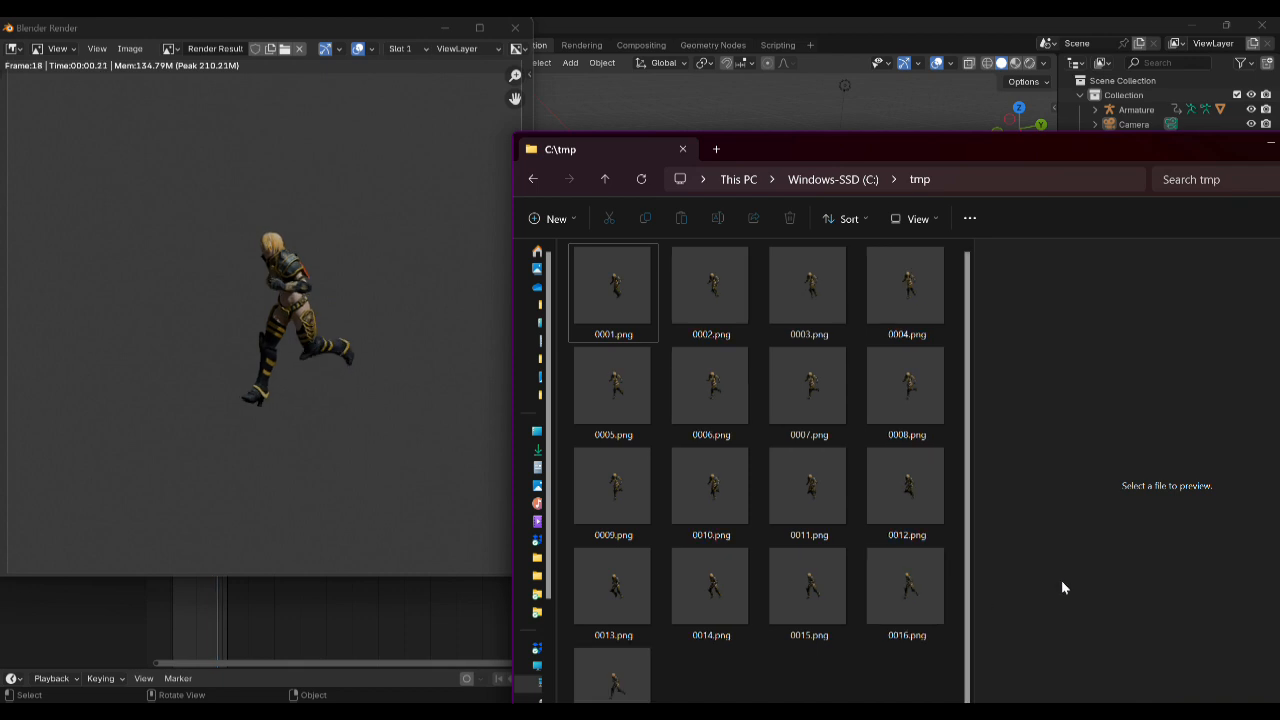
pyautogui.moveTo(969, 149); pyautogui.dragTo(843, 44)
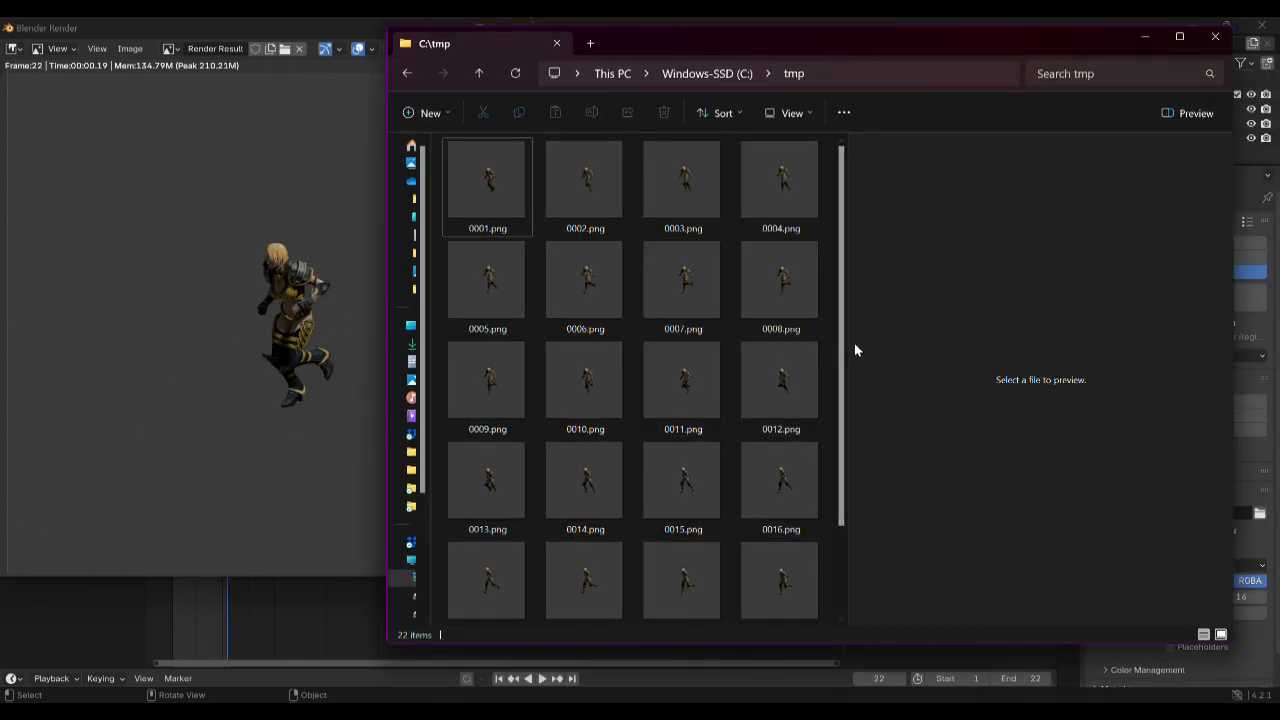
pyautogui.scroll(-2, 843, 440)
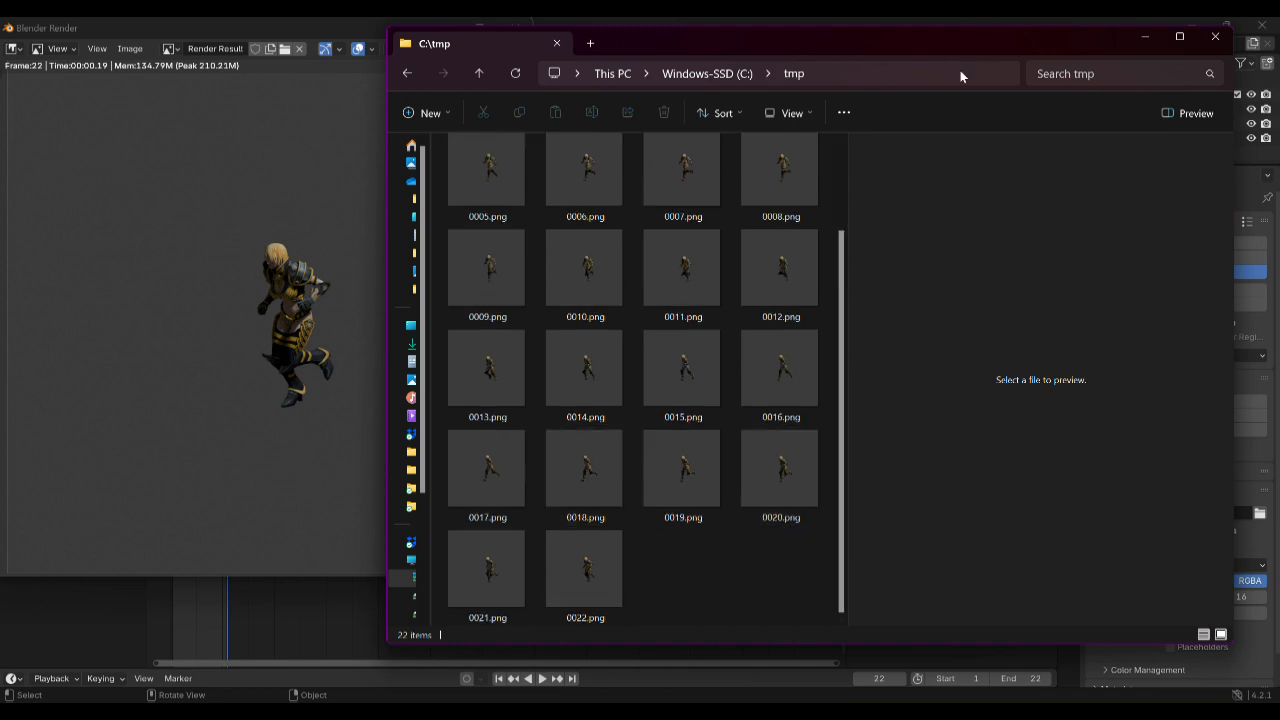
pyautogui.moveTo(983, 38); pyautogui.dragTo(780, 17)
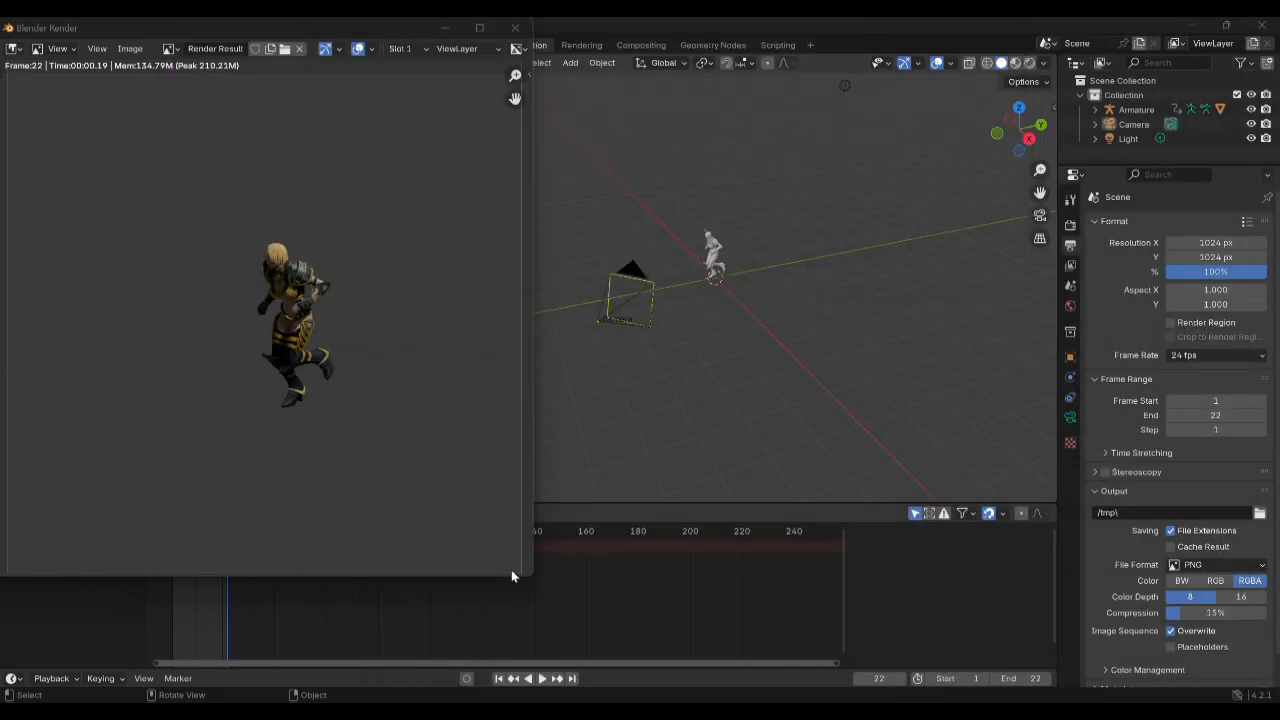
# Close the render window and play back the running animation in the viewport before stopping it
pyautogui.click(515, 28)
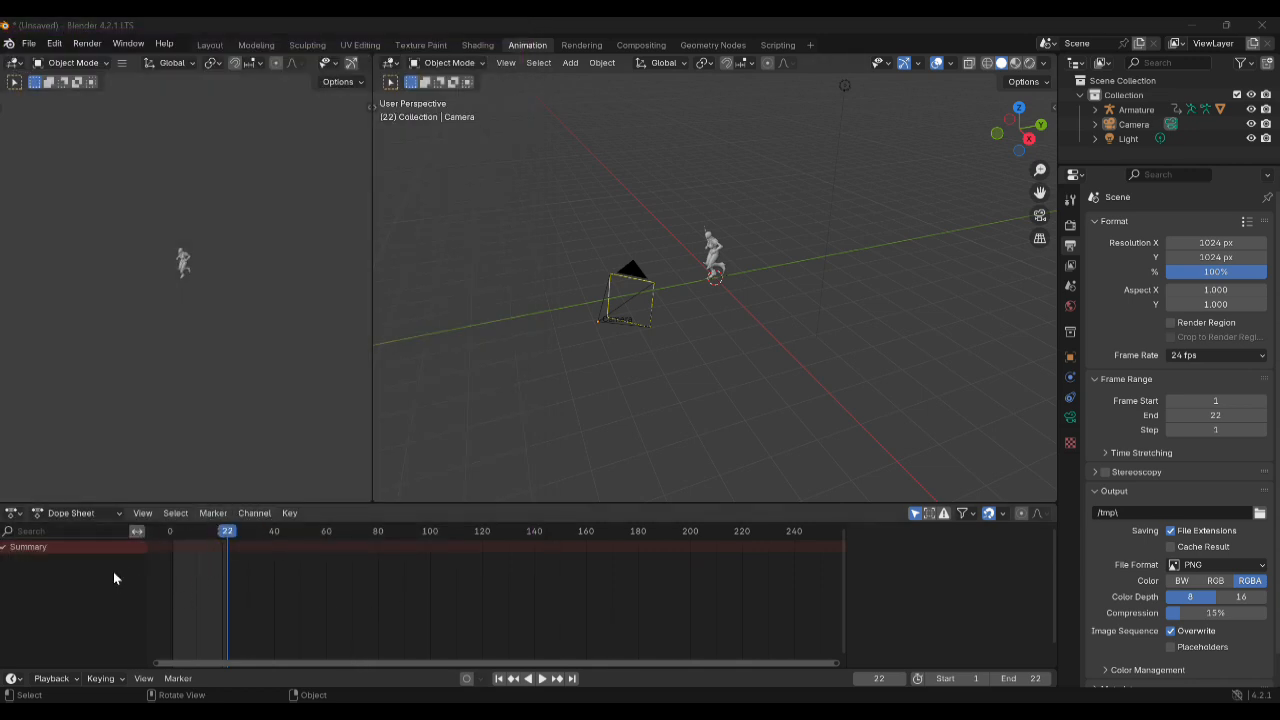
pyautogui.press('space')
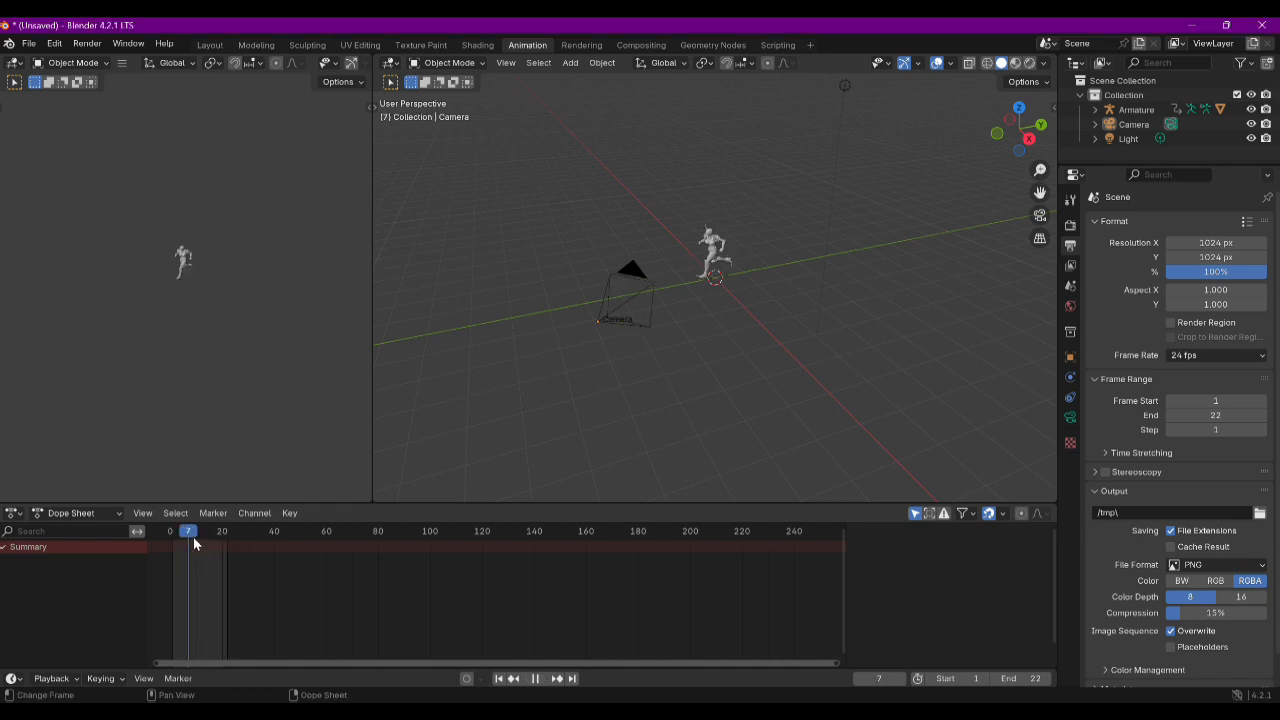
pyautogui.press('space')
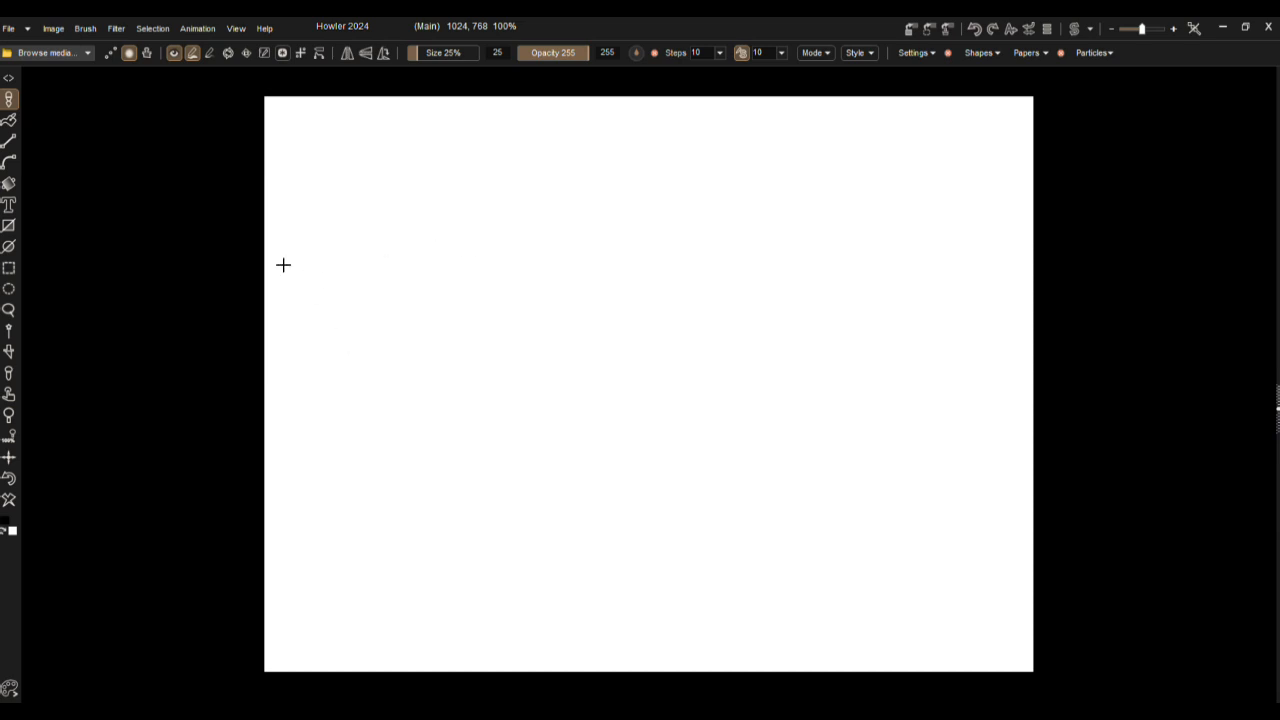
# Switch to Howler, load 0005.png from the C:\tmp folder as the main image, and store a copy of it
pyautogui.moveTo(869, 17); pyautogui.dragTo(1043, 120)
pyautogui.moveTo(869, 259); pyautogui.dragTo(669, 423)
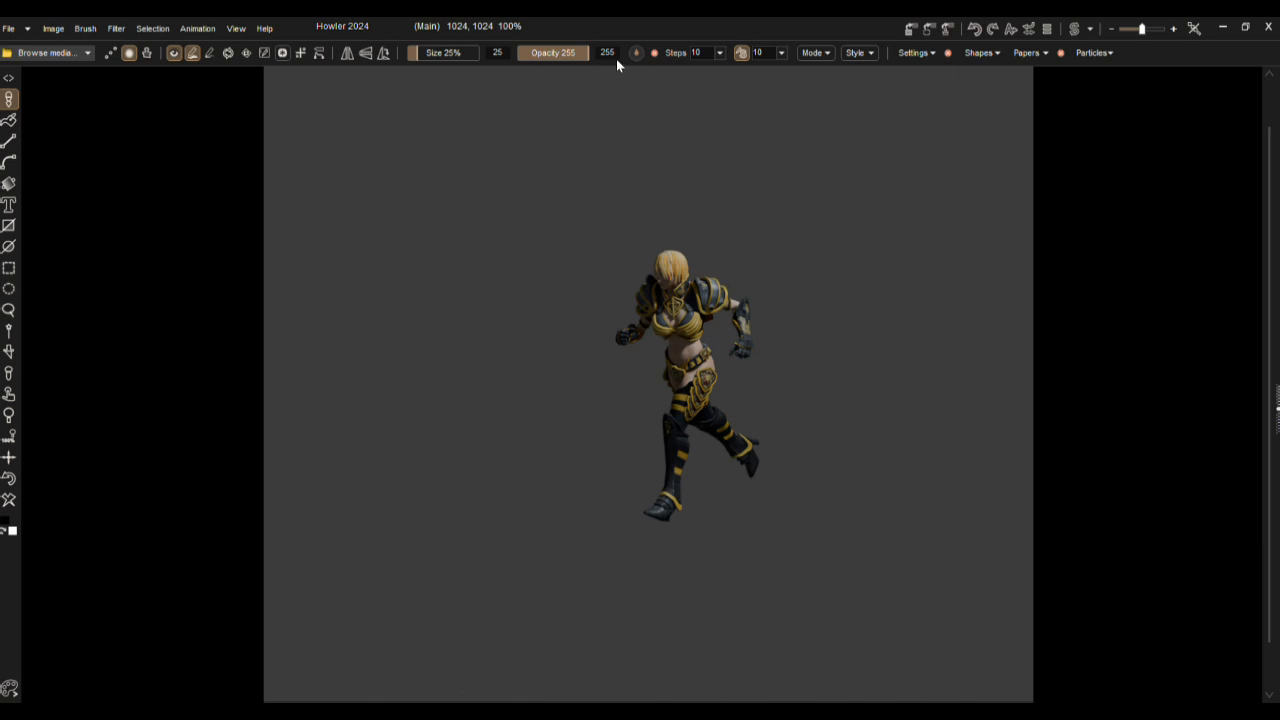
pyautogui.click(910, 30)
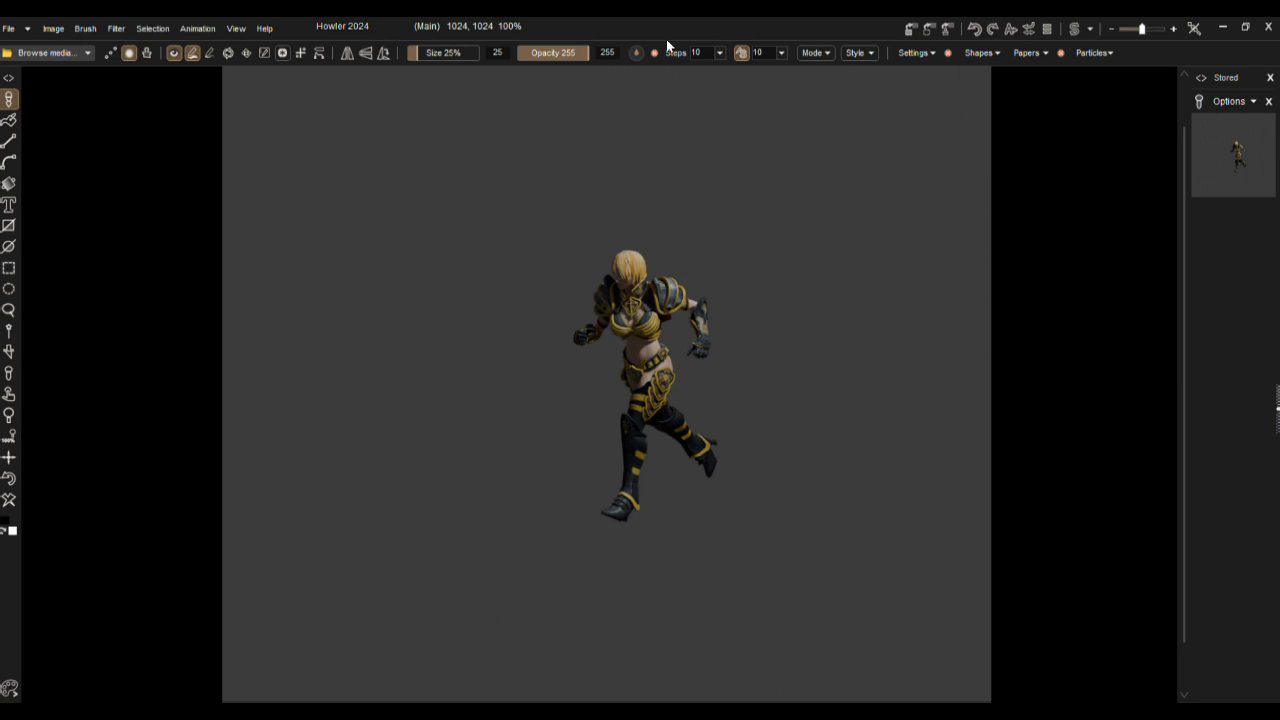
# Load 0006.png from the C:\tmp folder into Howler, replacing the current main image
pyautogui.hotkey('alt', 'Tab')
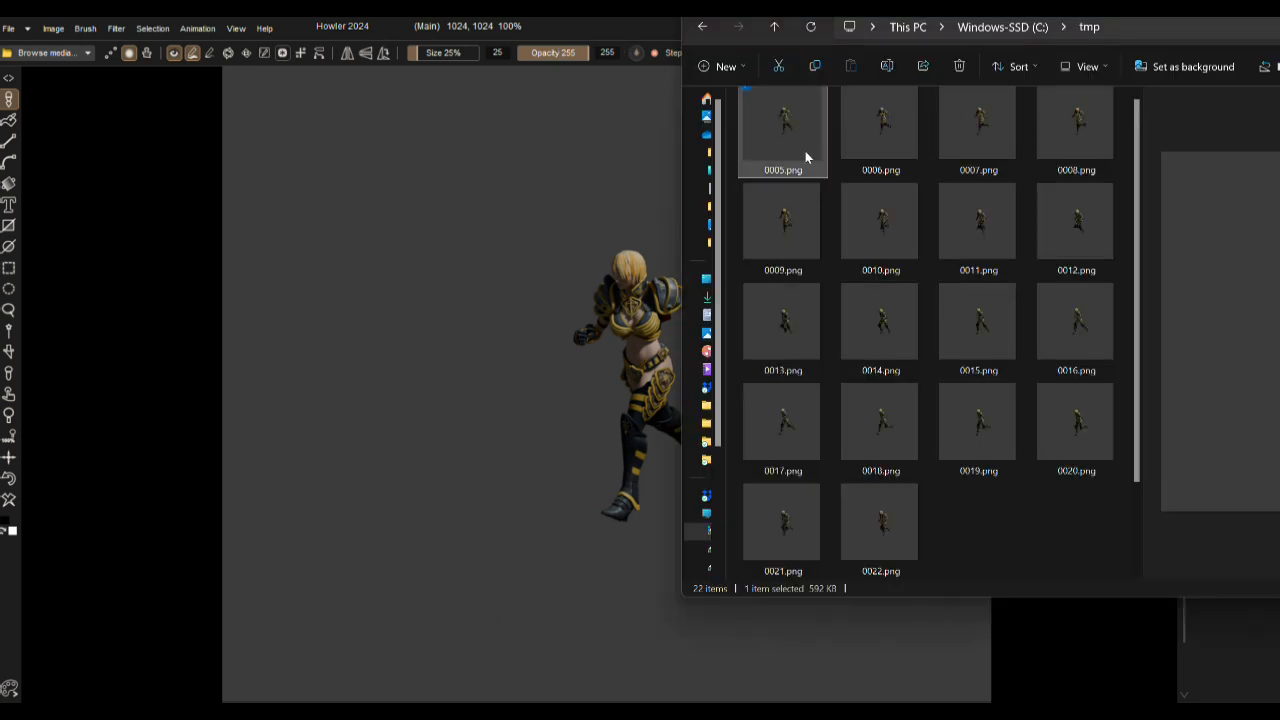
pyautogui.moveTo(875, 112); pyautogui.dragTo(508, 316)
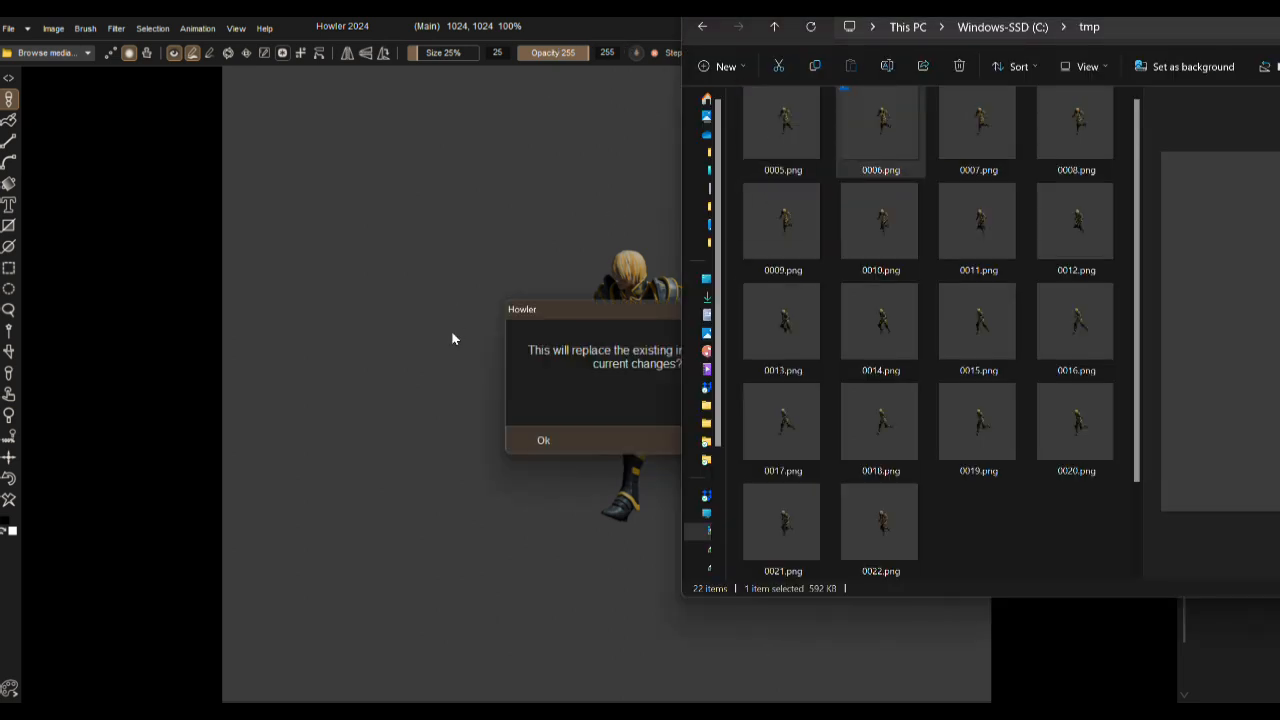
pyautogui.click(545, 440)
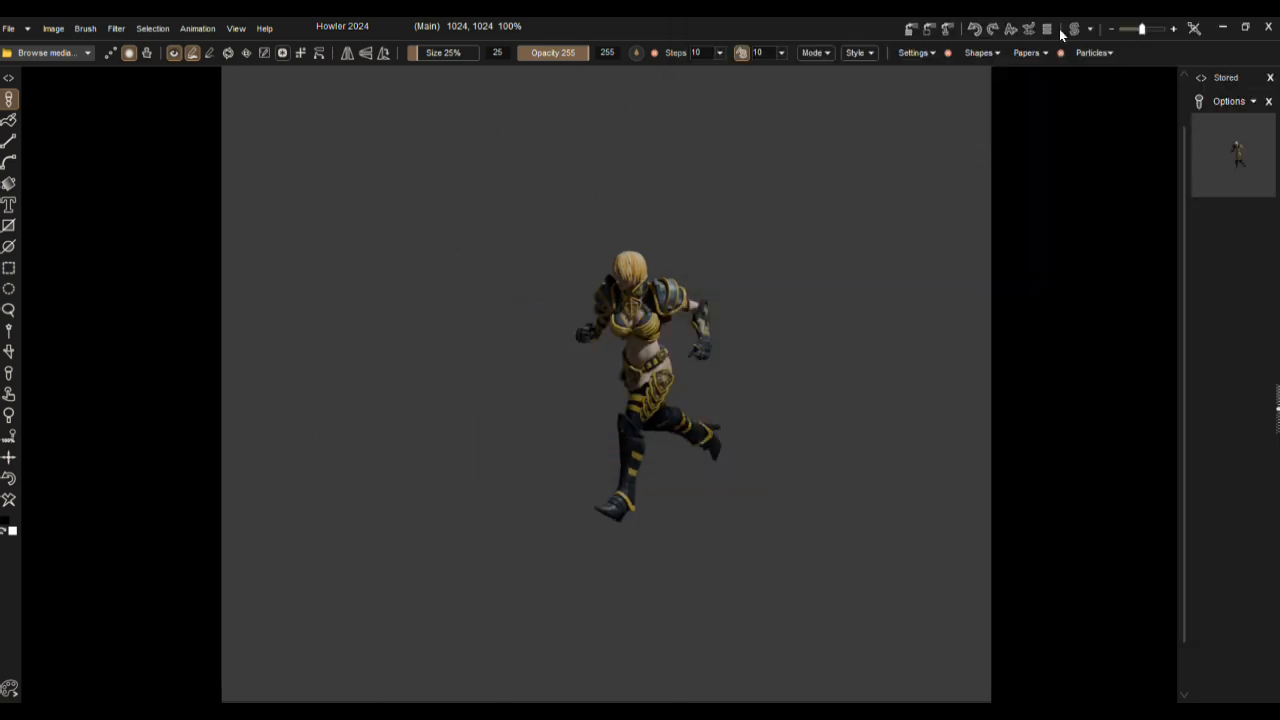
# Store a copy of the main image, and load 0006.png from the C:\tmp folder again as the main image
pyautogui.click(910, 30)
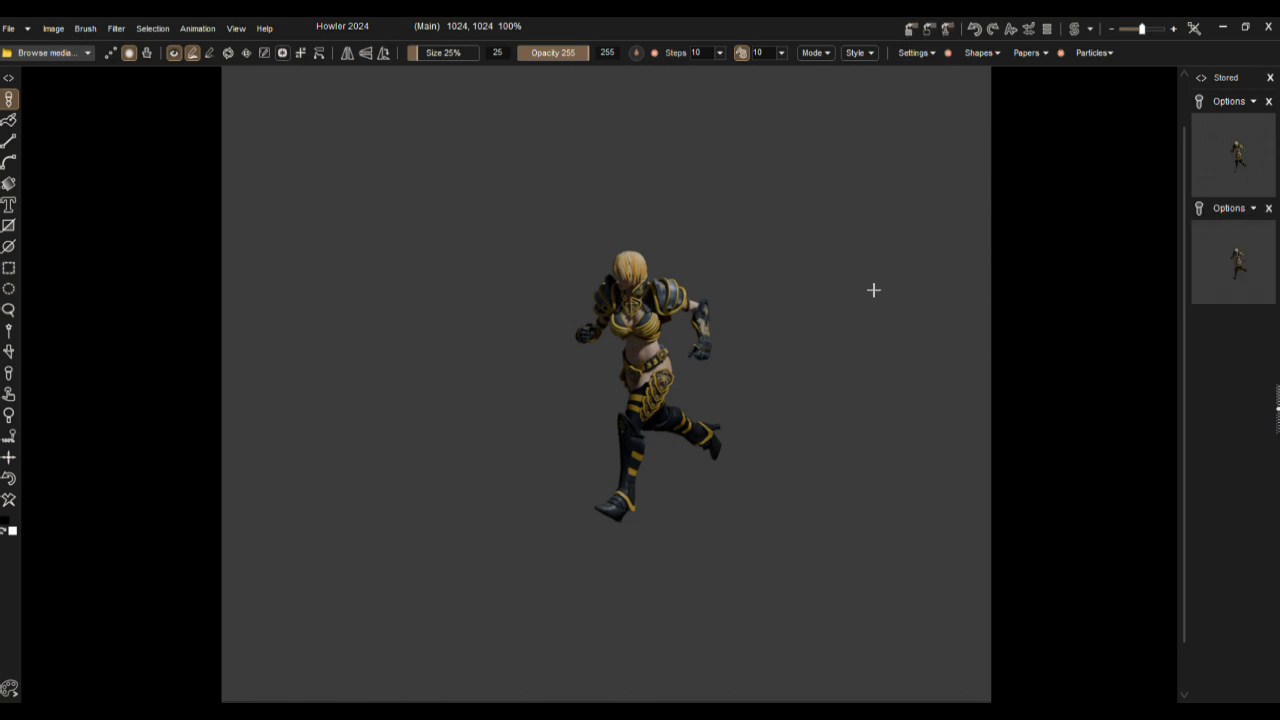
pyautogui.hotkey('alt', 'Tab')
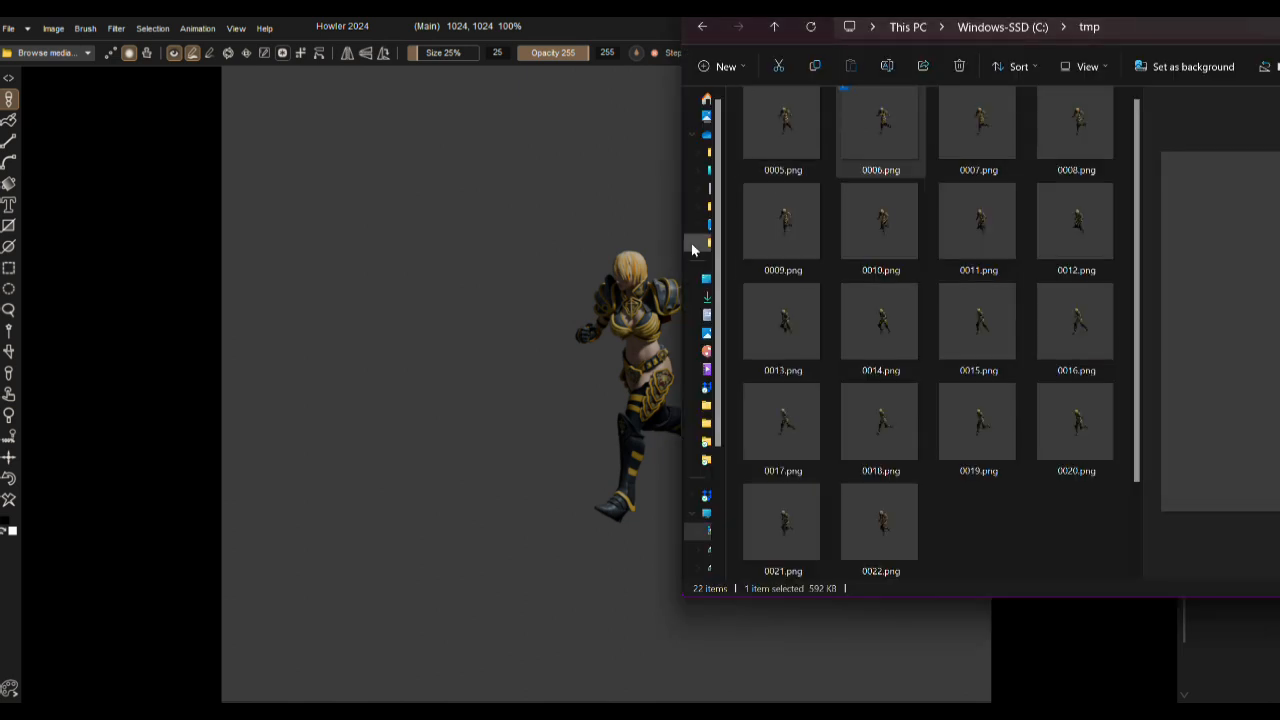
pyautogui.moveTo(888, 120); pyautogui.dragTo(651, 319)
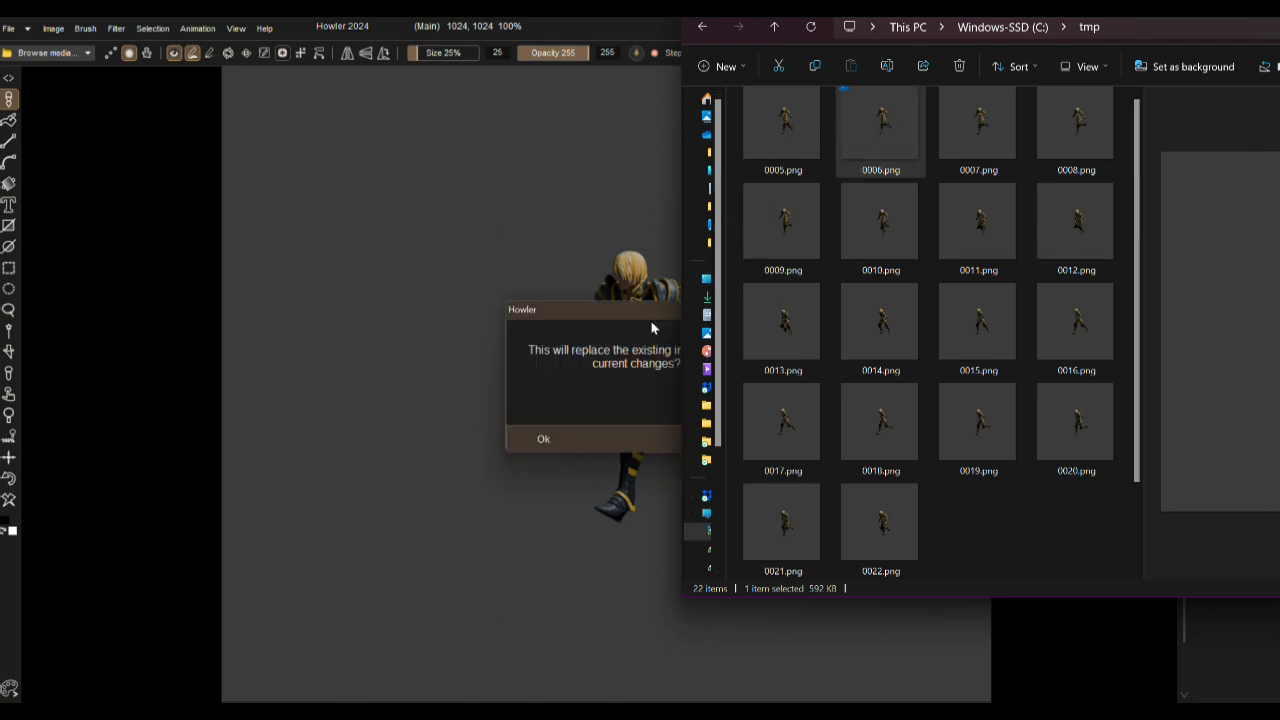
pyautogui.click(541, 440)
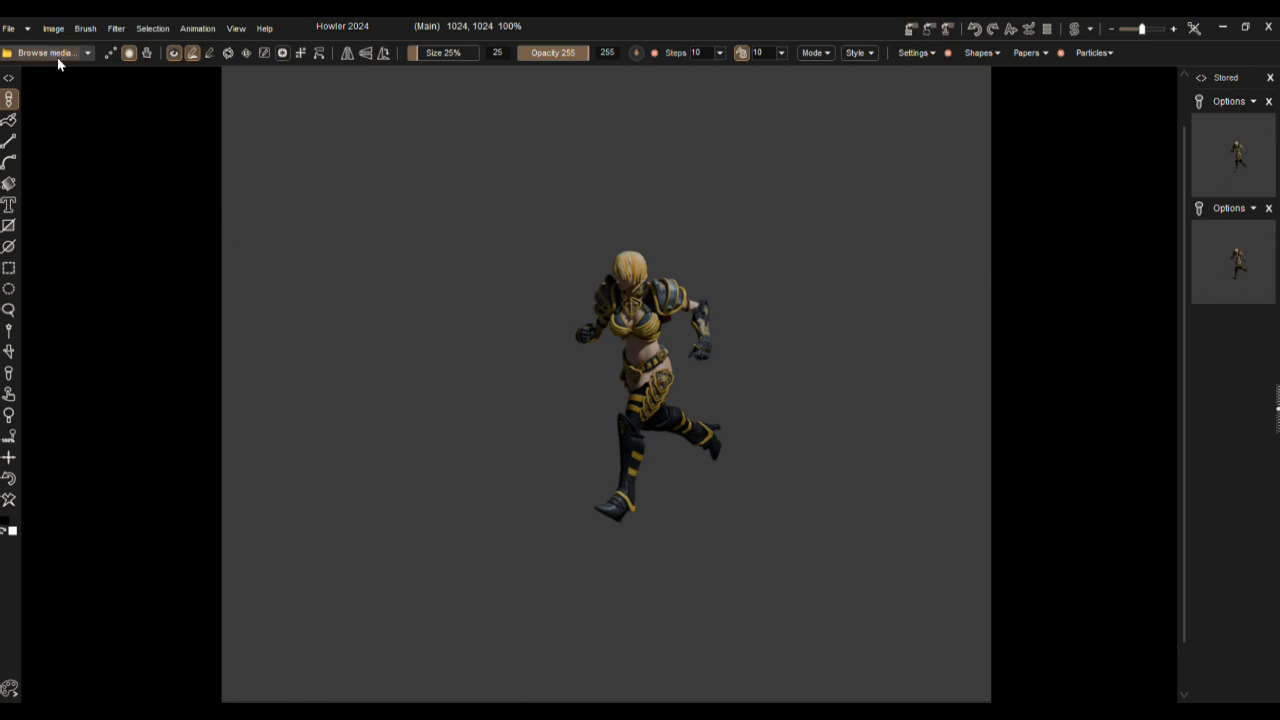
# Browse to the C:\tmp folder for loading an animation sequence and set the file type to *.png
pyautogui.click(8, 30)
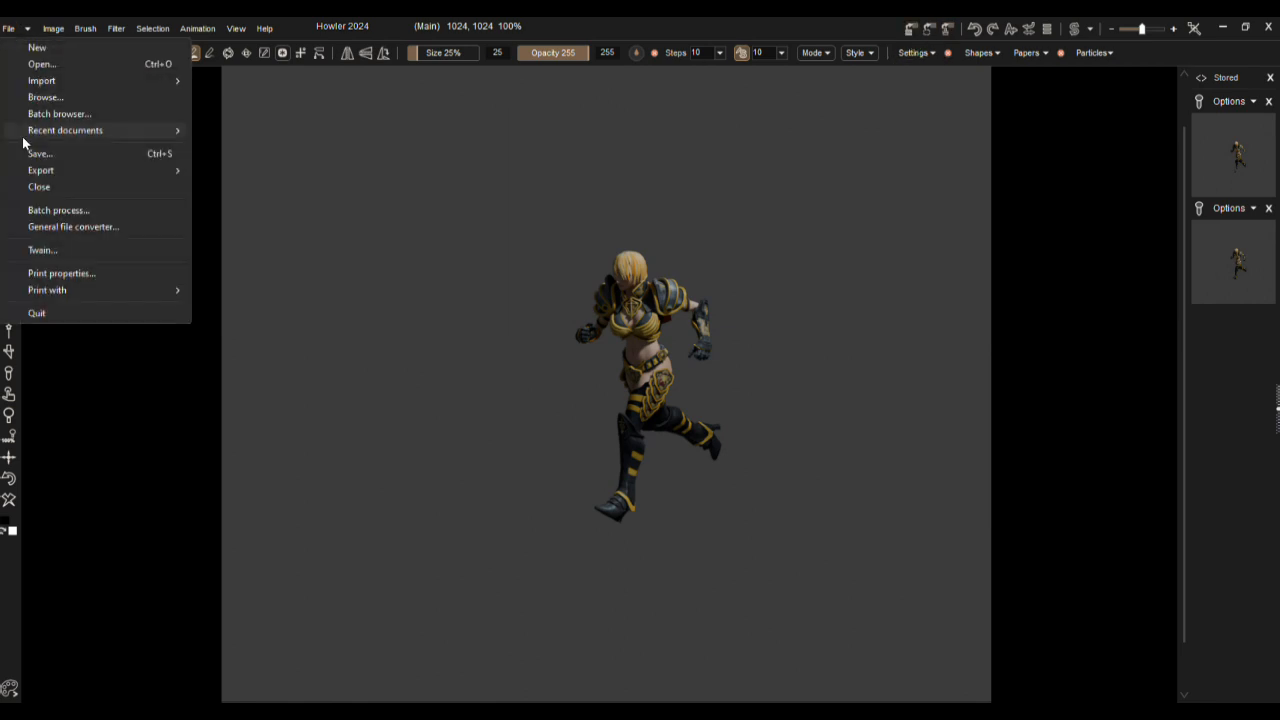
pyautogui.moveTo(55, 84)
pyautogui.moveTo(196, 32)
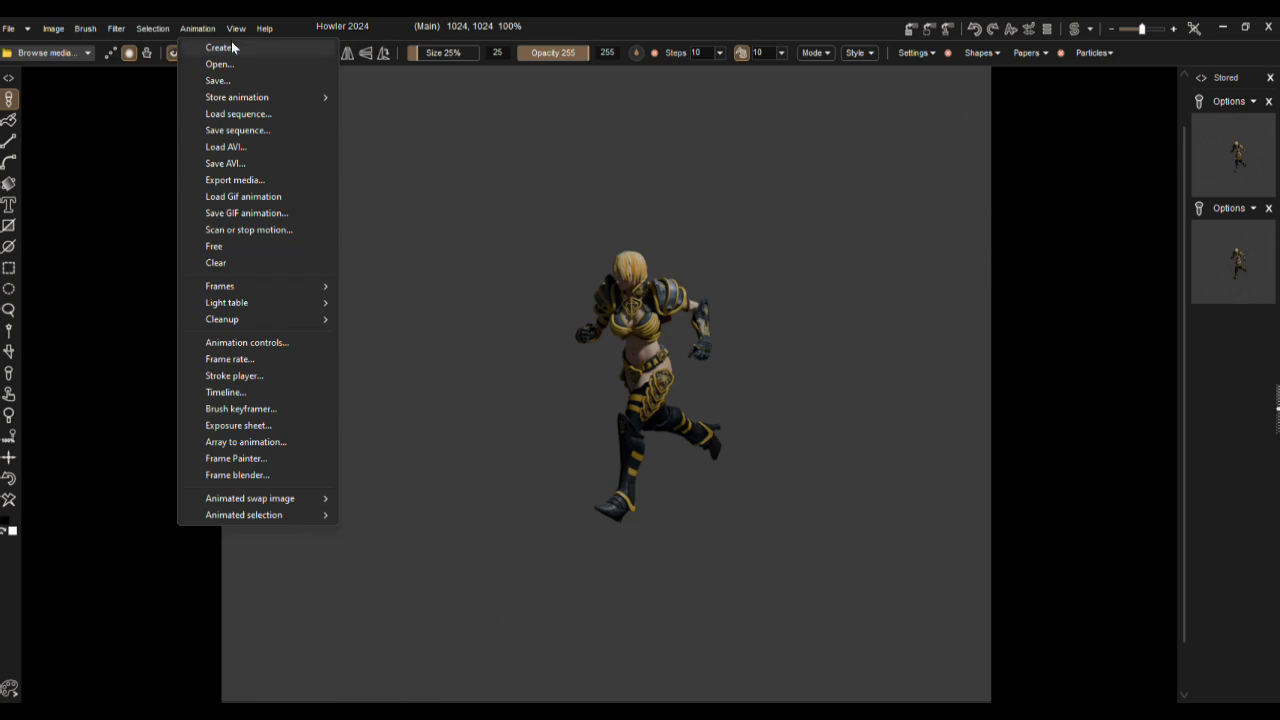
pyautogui.click(237, 115)
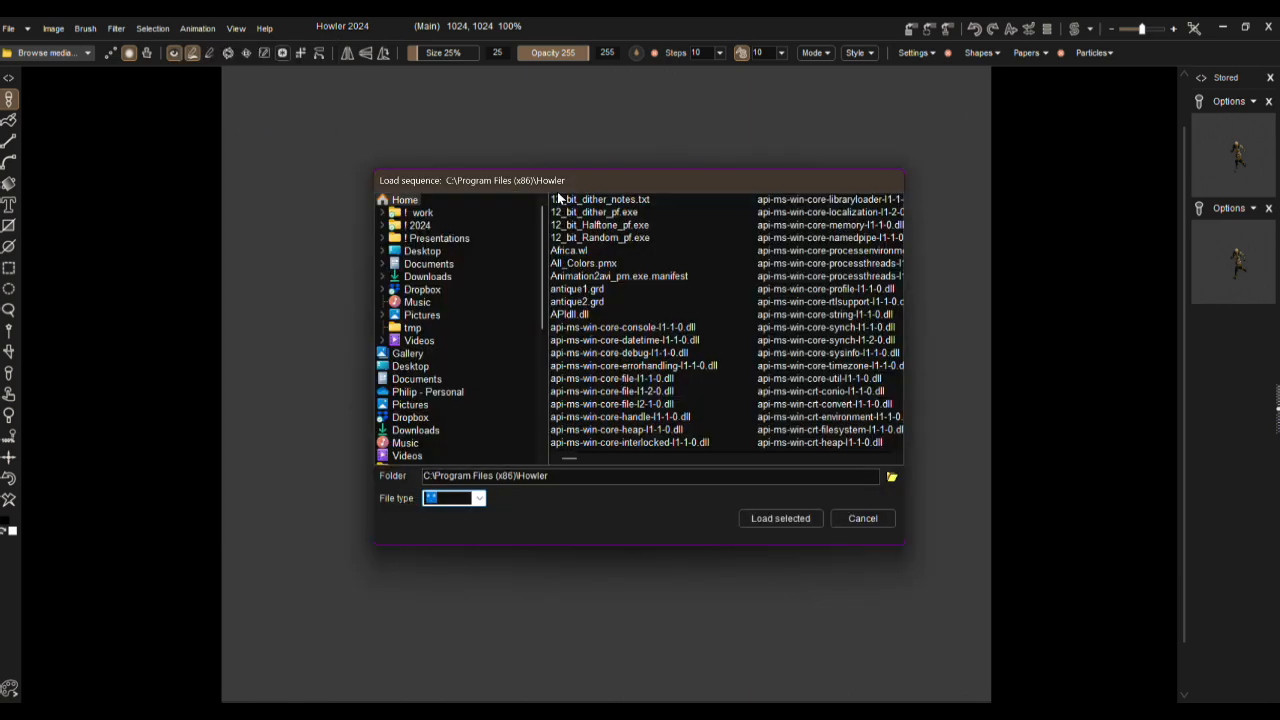
pyautogui.click(405, 330)
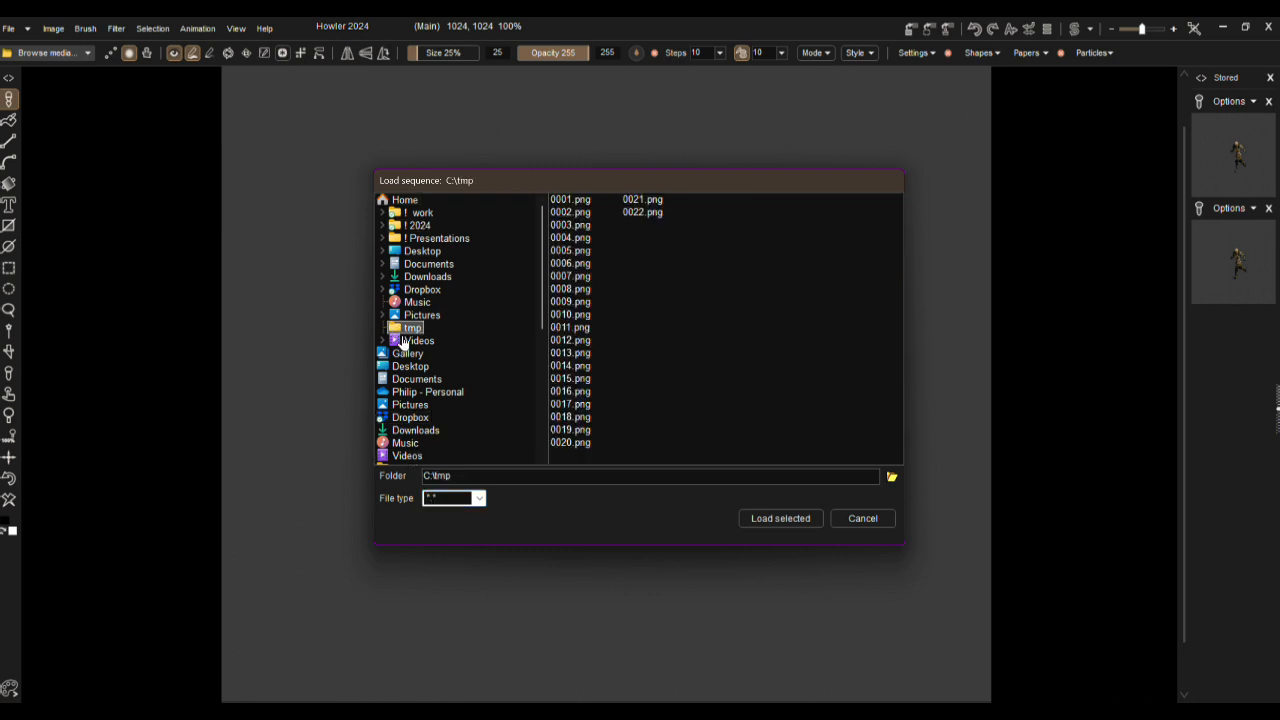
pyautogui.click(576, 201)
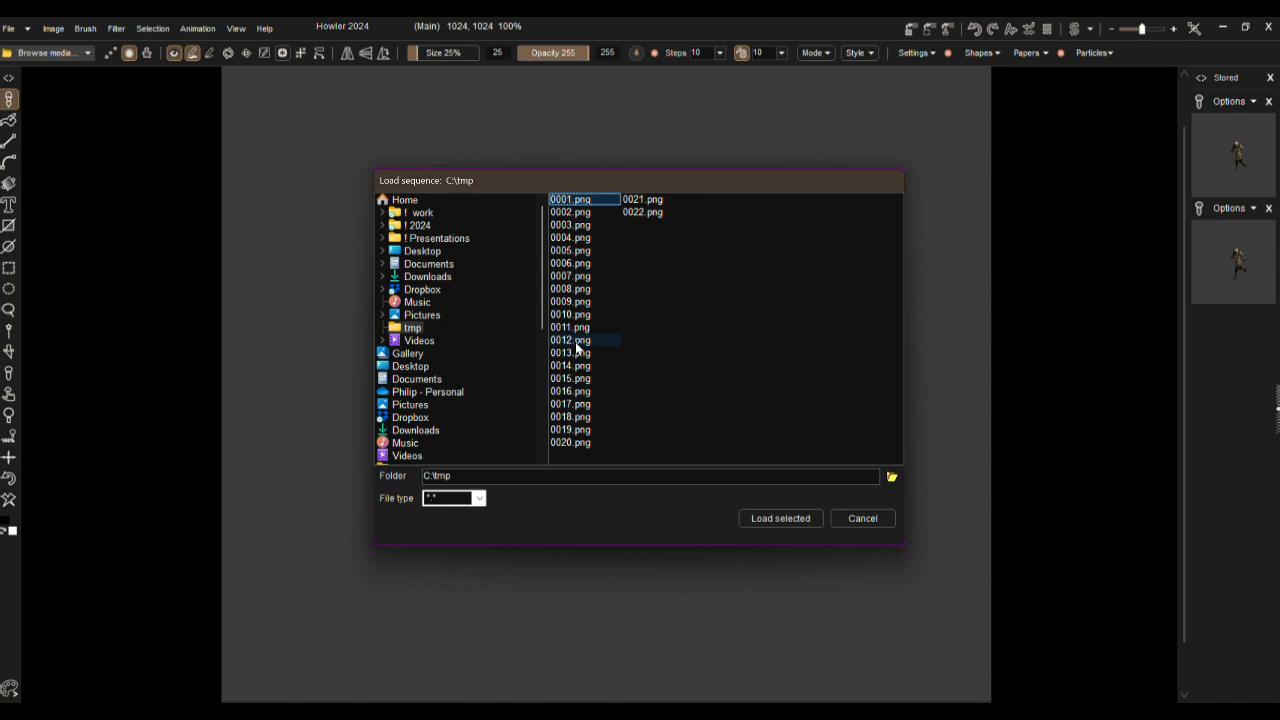
pyautogui.keyDown('shift'); pyautogui.click(576, 289); pyautogui.keyUp('shift')
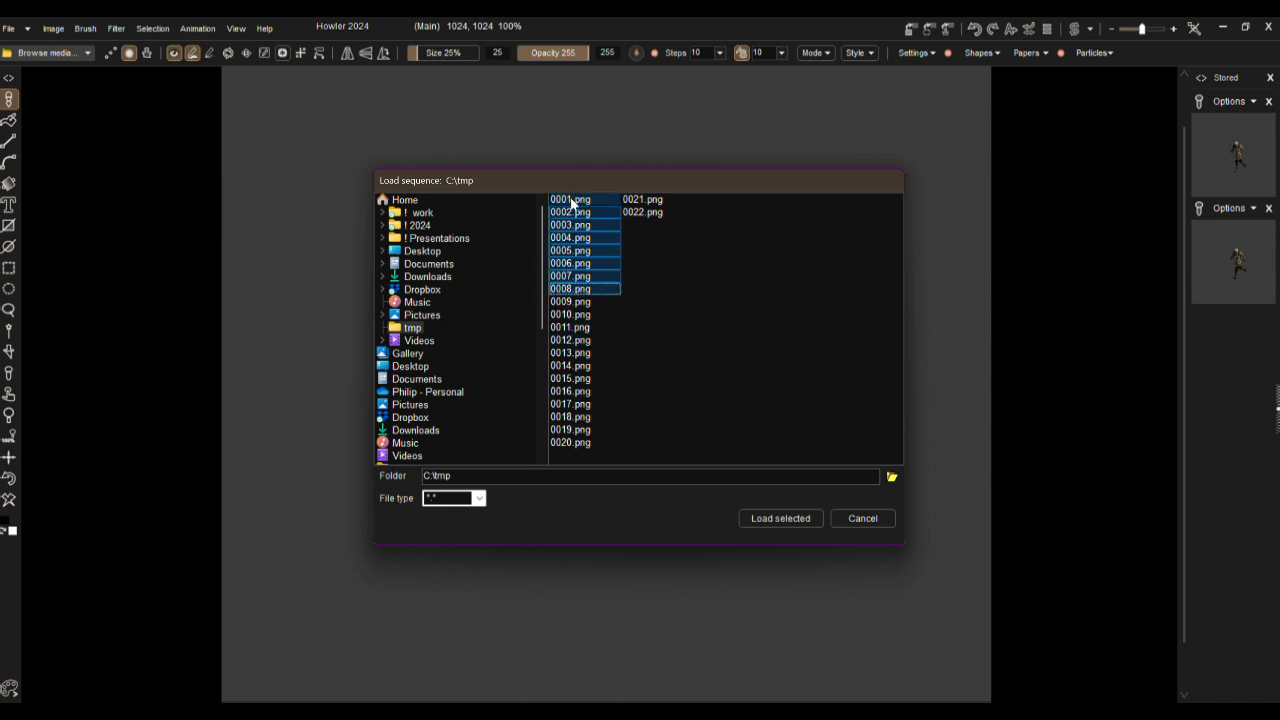
pyautogui.click(480, 498)
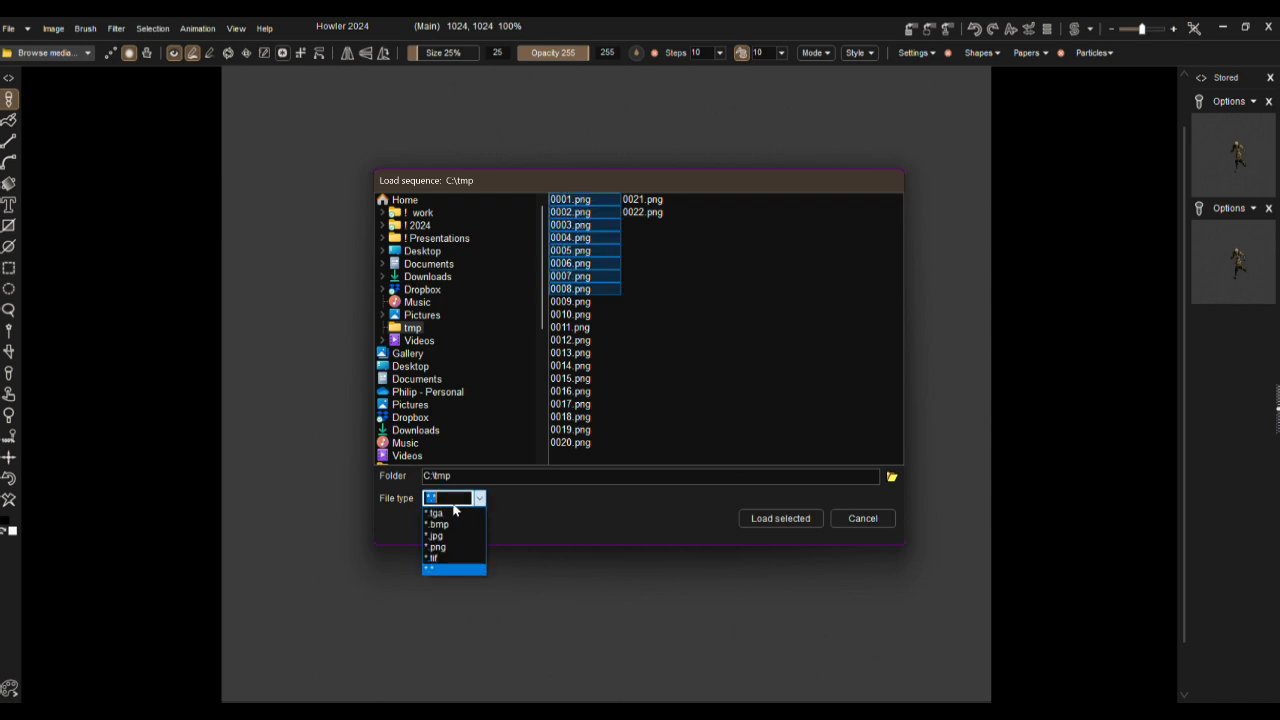
pyautogui.click(449, 548)
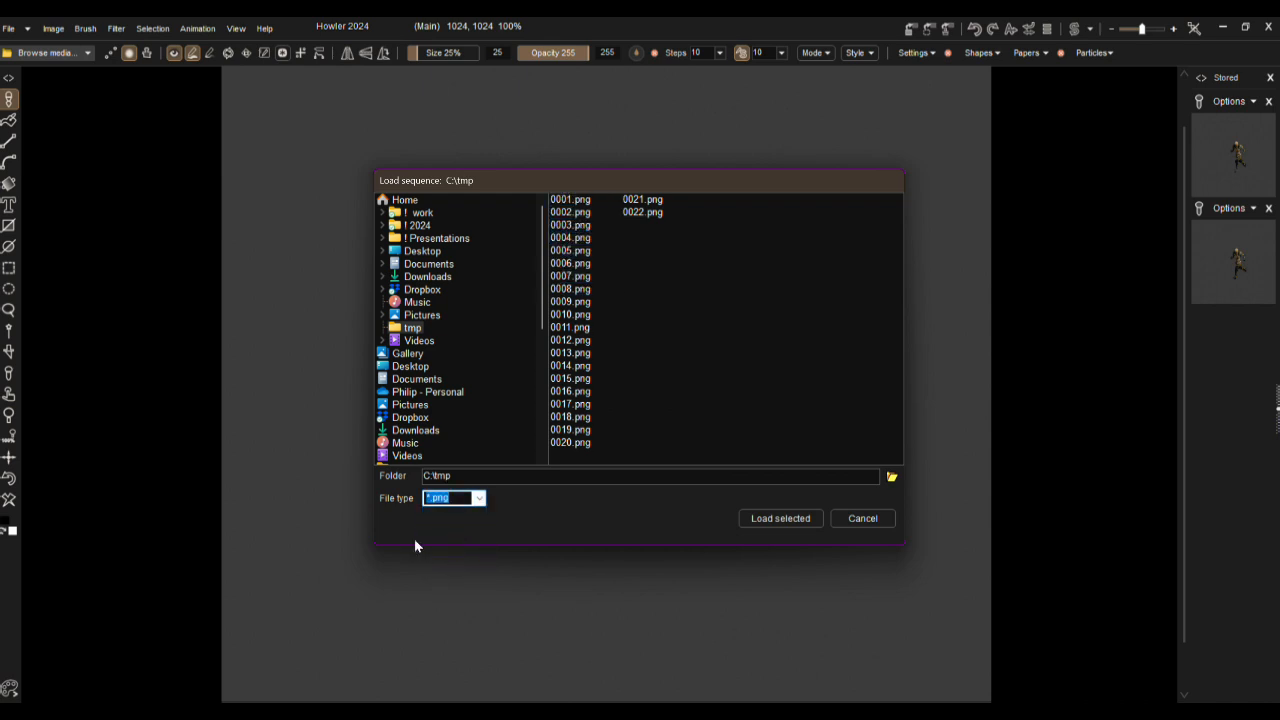
# Load 0001.png through 0008.png as an animation sequence and scrub to frame 1
pyautogui.click(577, 203)
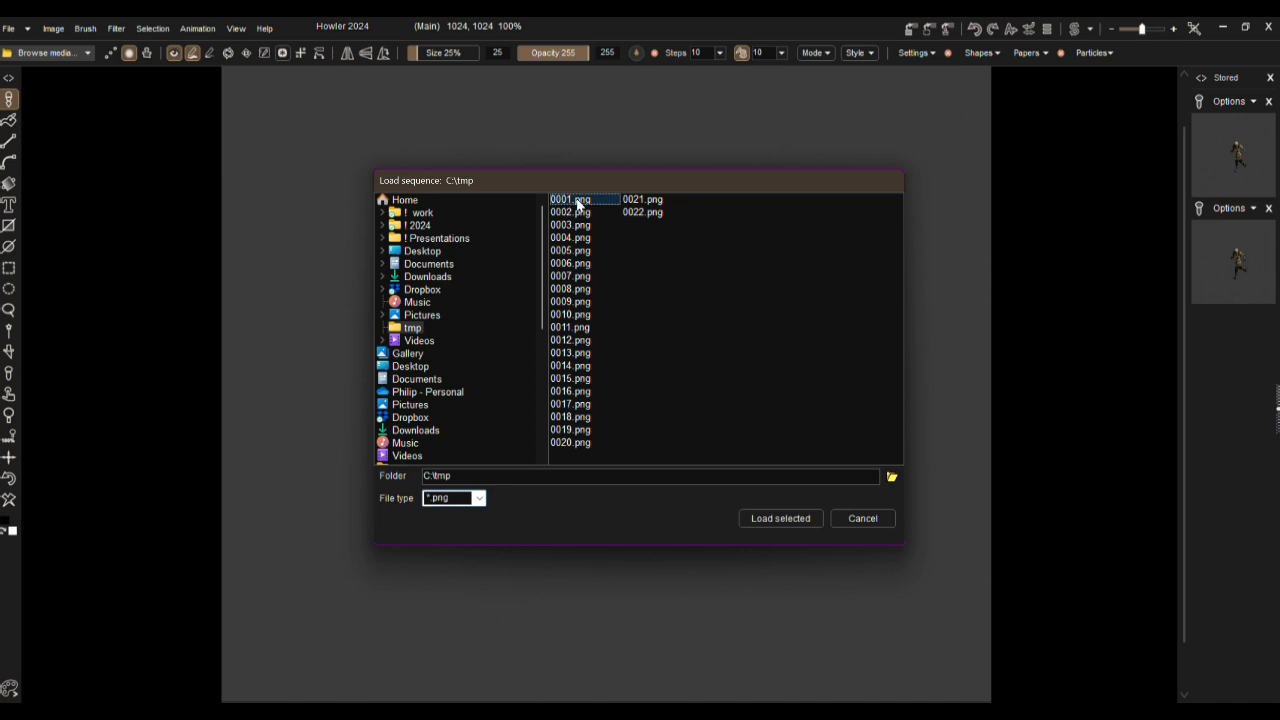
pyautogui.keyDown('shift'); pyautogui.click(598, 289); pyautogui.keyUp('shift')
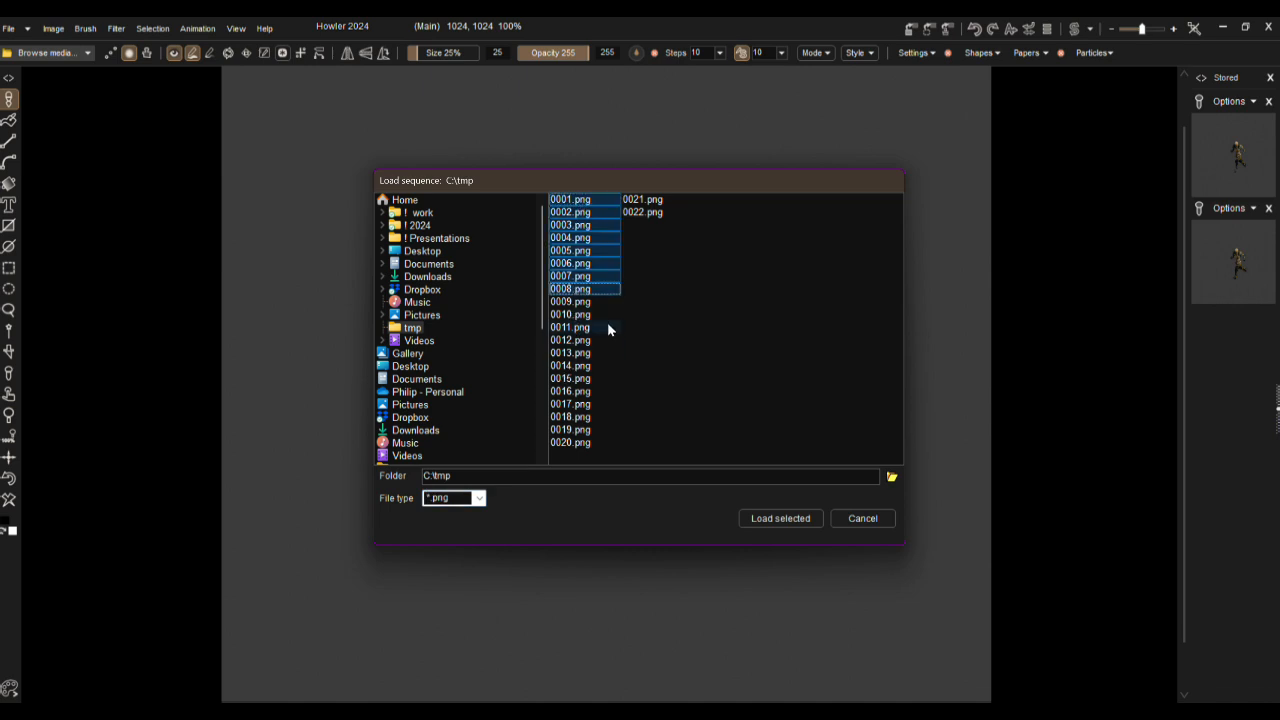
pyautogui.click(785, 519)
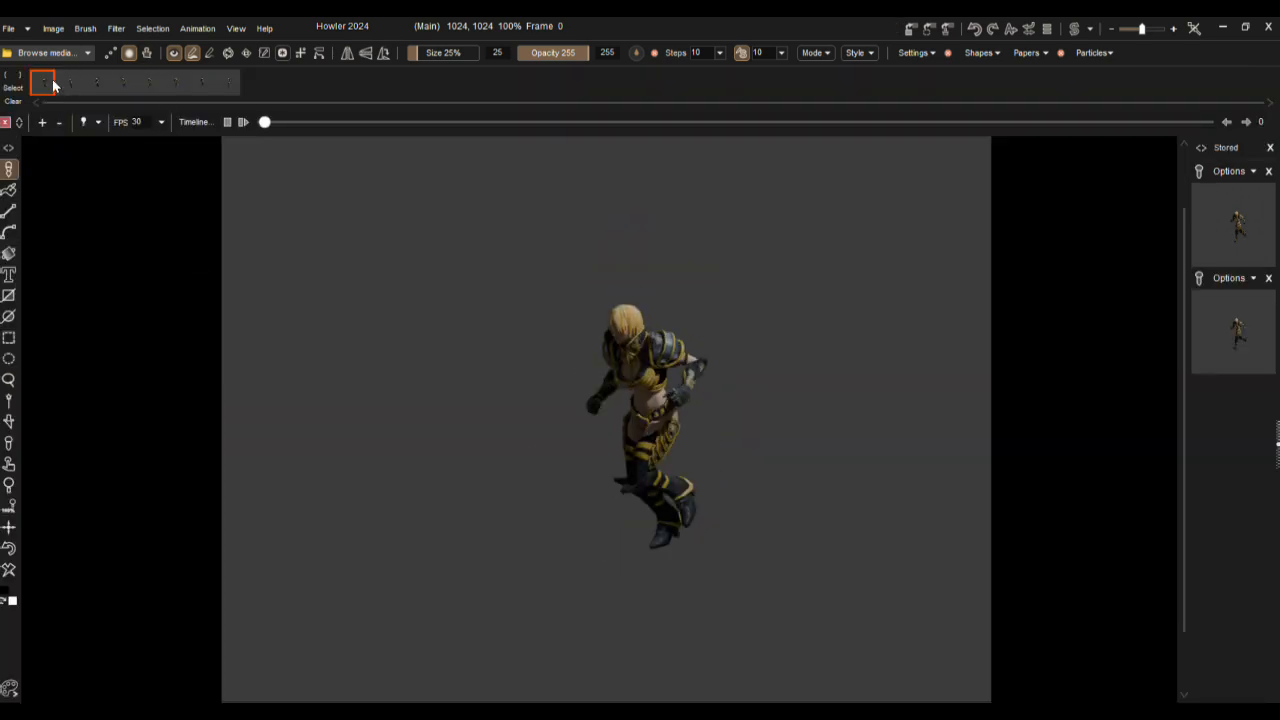
pyautogui.moveTo(53, 80)
pyautogui.mouseDown()
pyautogui.moveTo(186, 83)
pyautogui.moveTo(62, 86)
pyautogui.mouseUp()
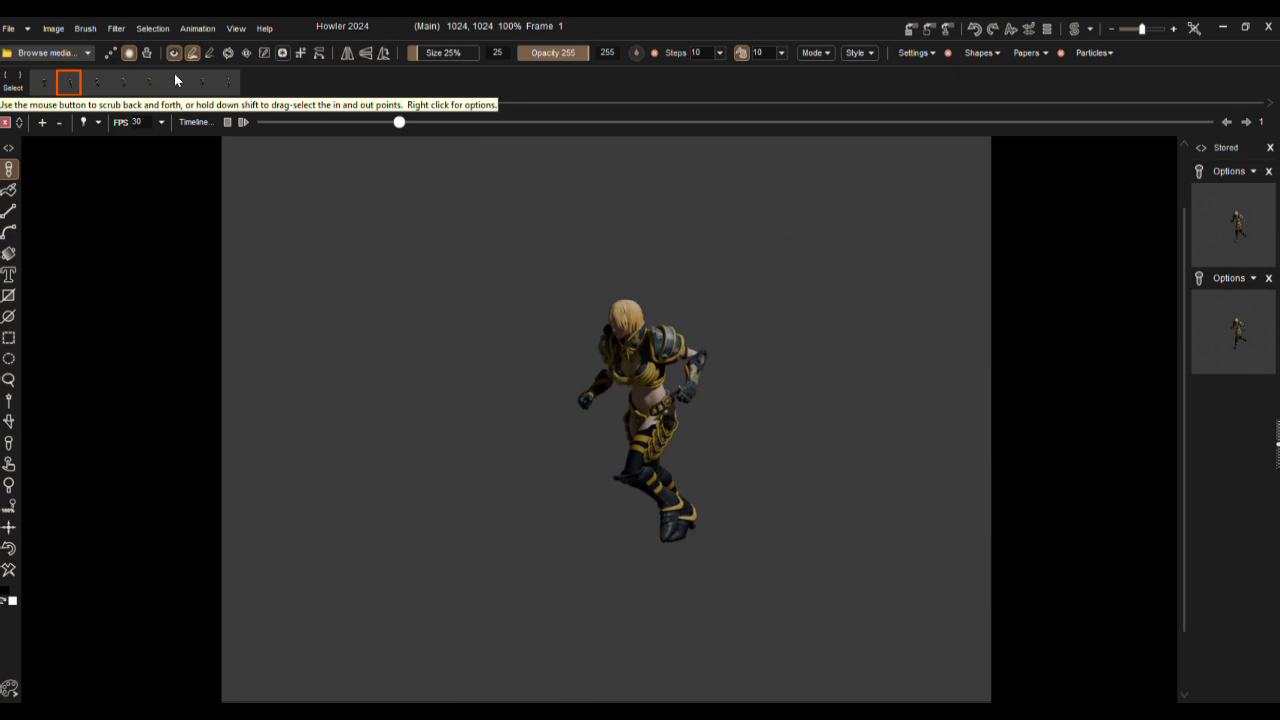
pyautogui.click(197, 28)
pyautogui.click(219, 47)
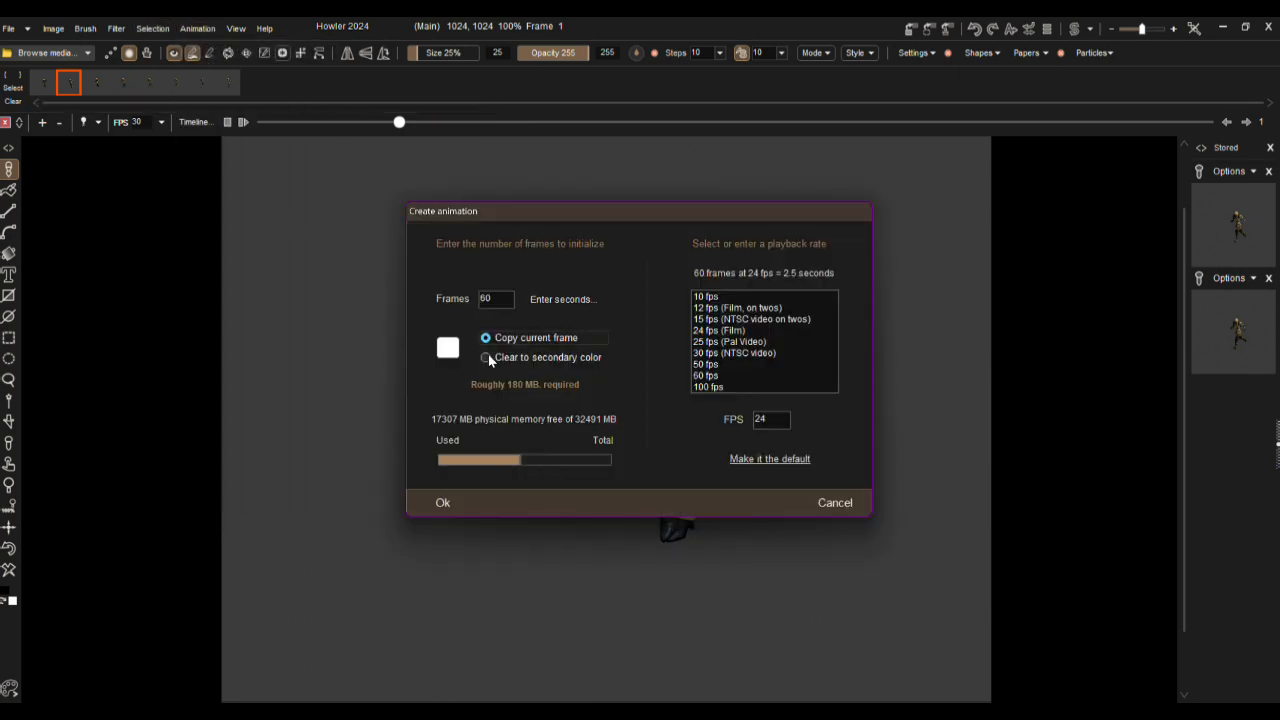
pyautogui.moveTo(513, 299); pyautogui.dragTo(429, 302)
pyautogui.write('22')
pyautogui.click(849, 503)
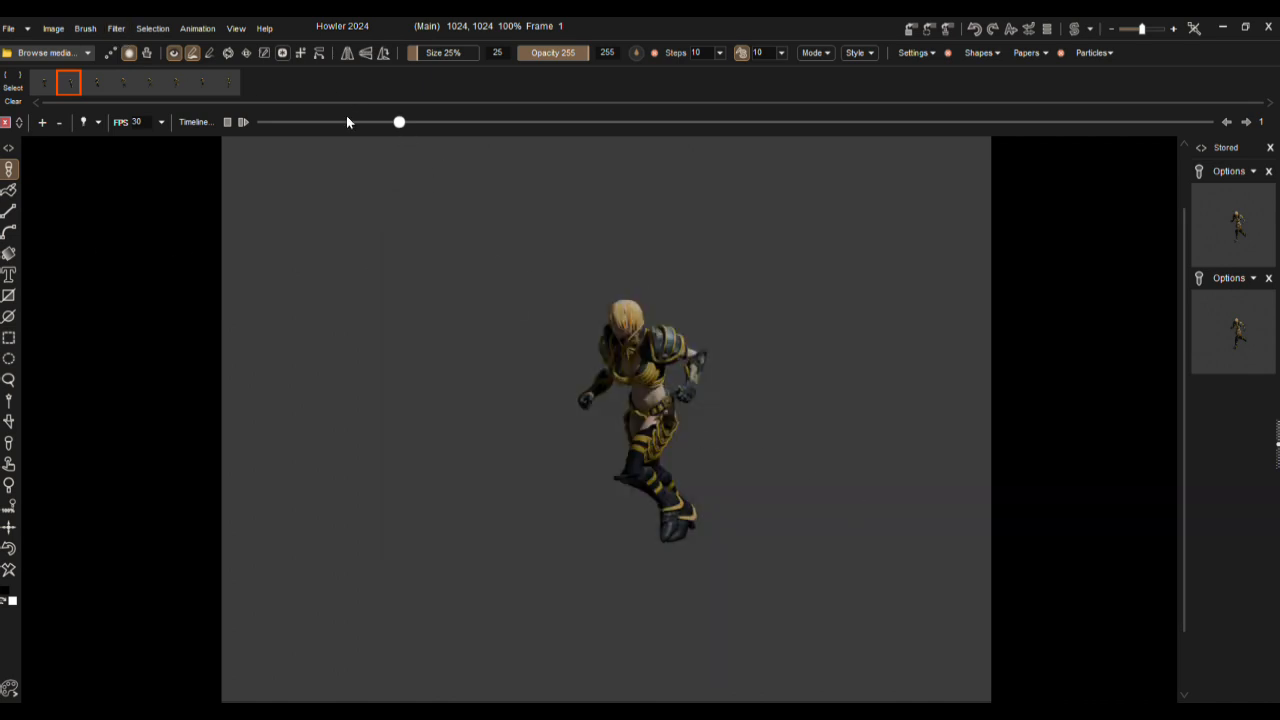
# Load 0001.png through 0022.png from the C:\tmp folder as an animation sequence, replacing the current animation
pyautogui.click(198, 30)
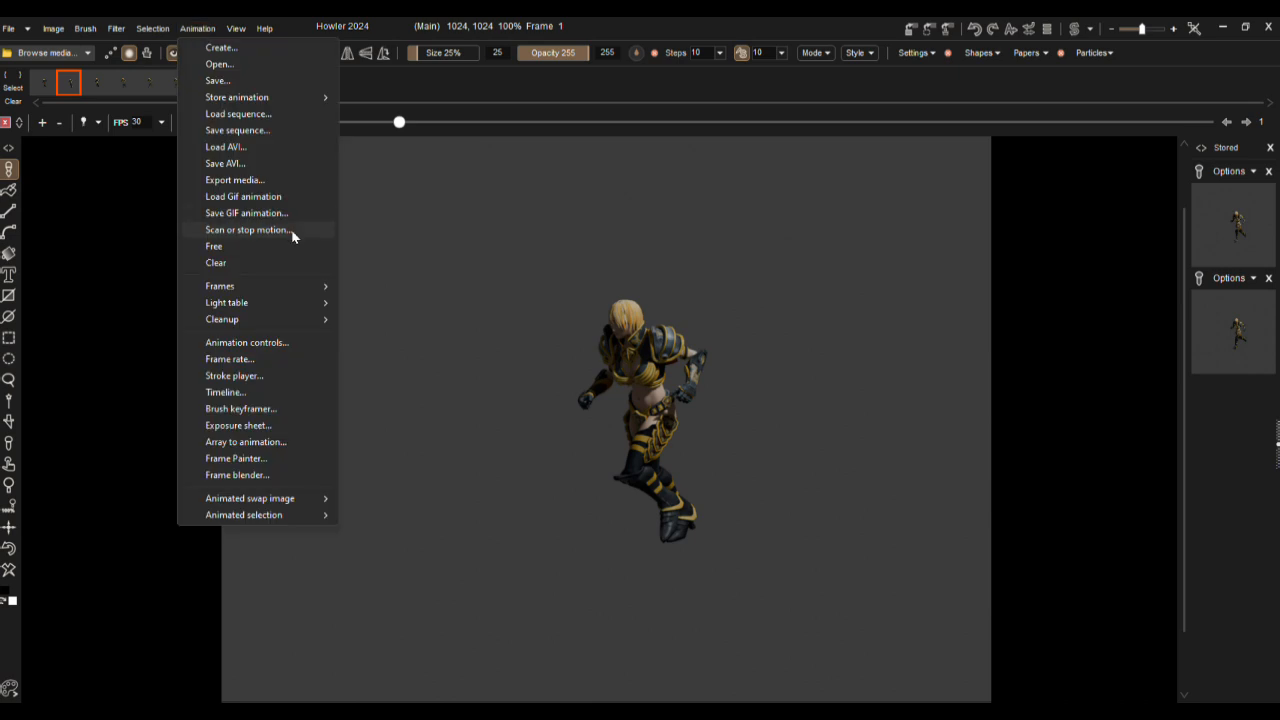
pyautogui.click(231, 114)
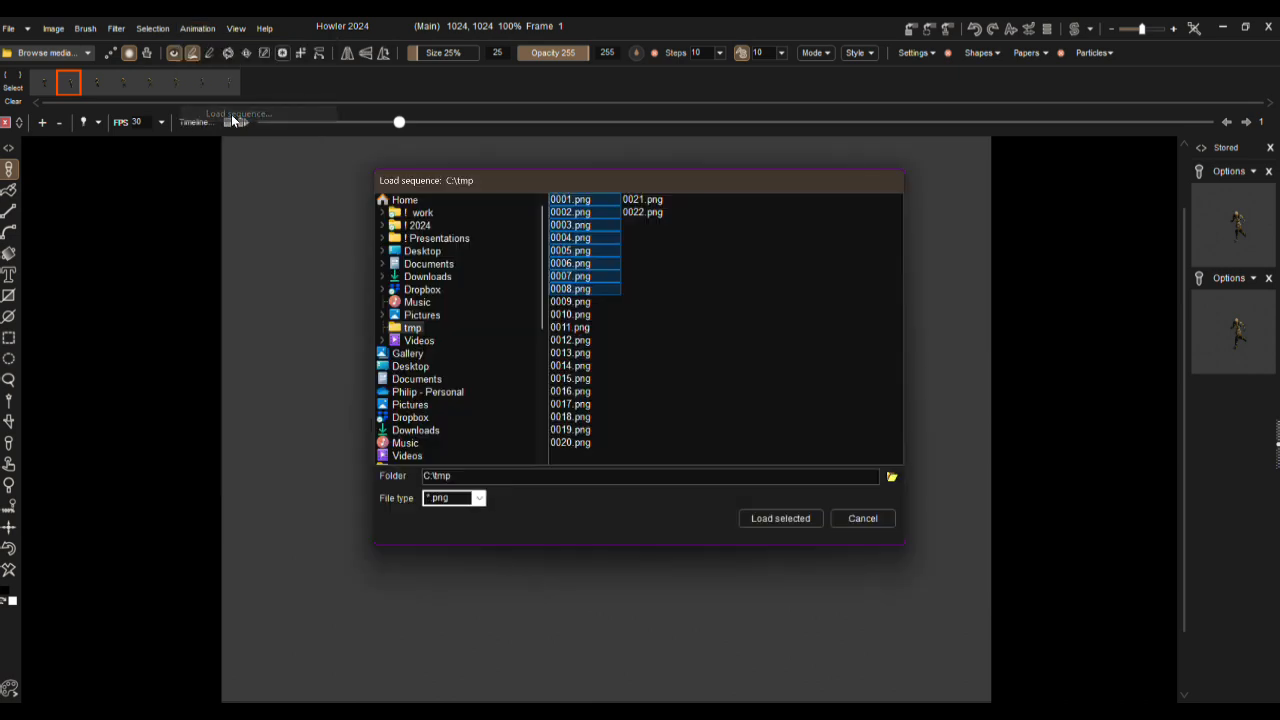
pyautogui.click(563, 203)
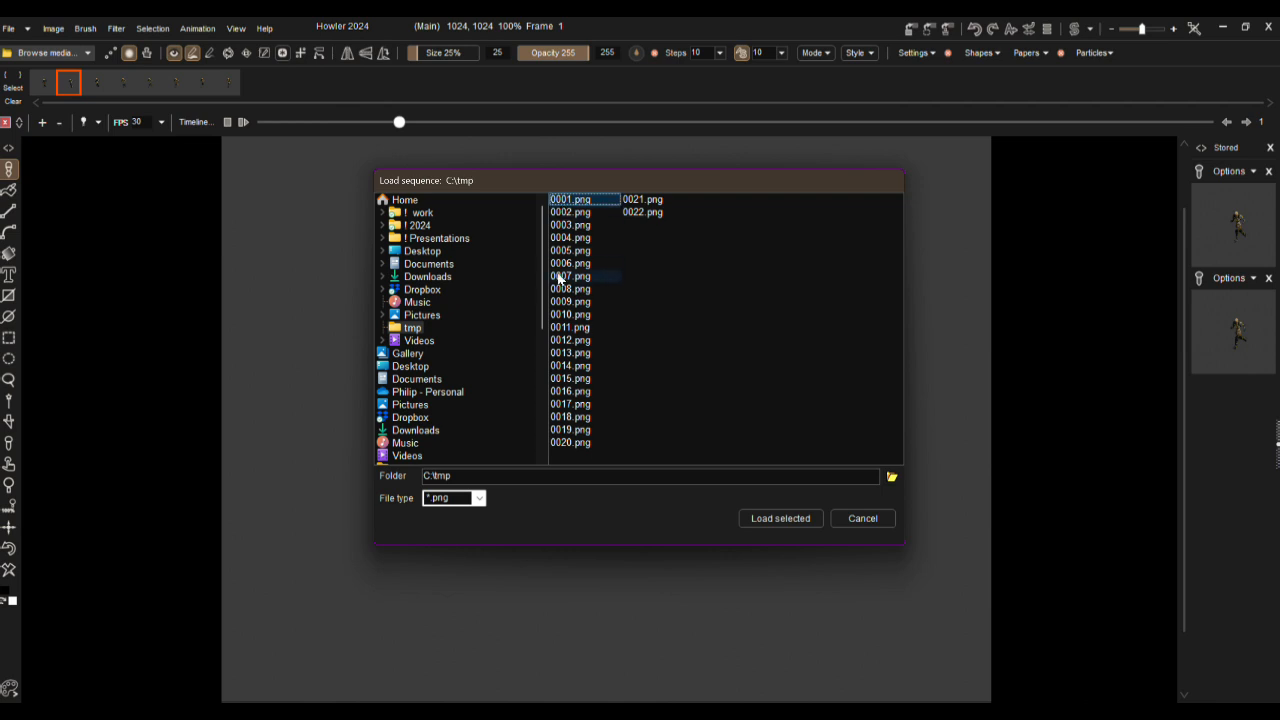
pyautogui.keyDown('shift'); pyautogui.click(639, 214); pyautogui.keyUp('shift')
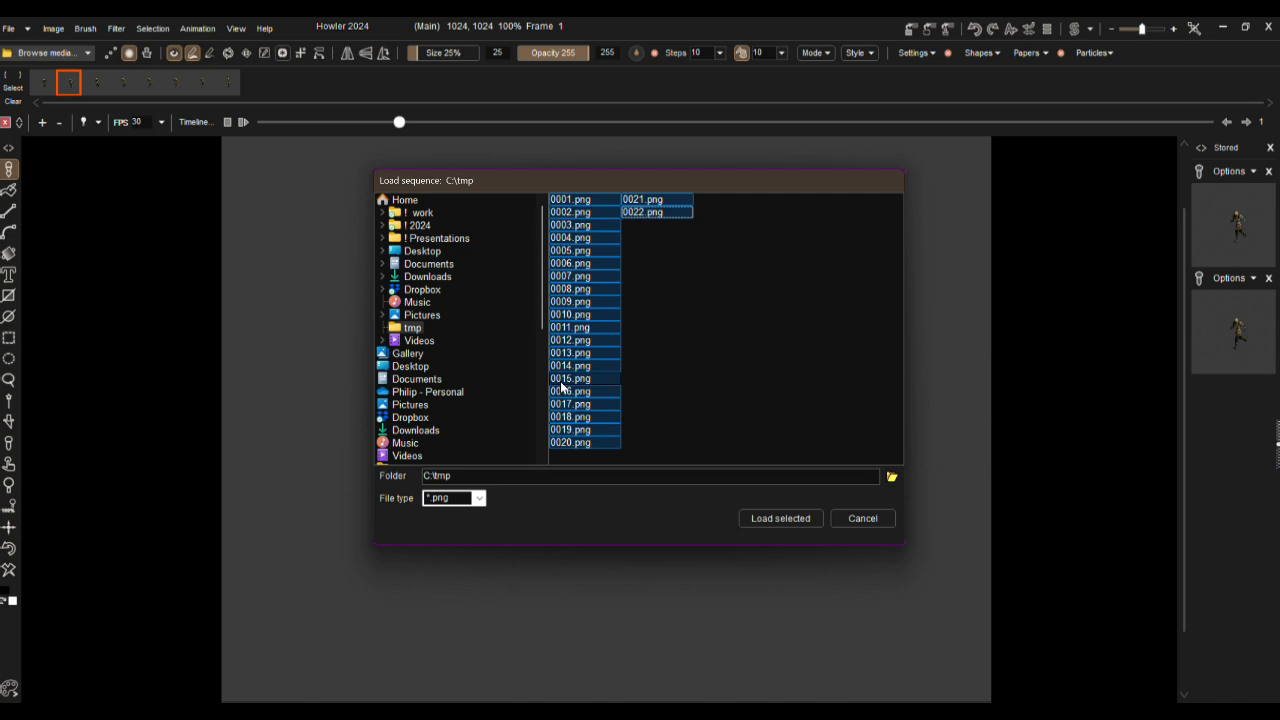
pyautogui.click(779, 518)
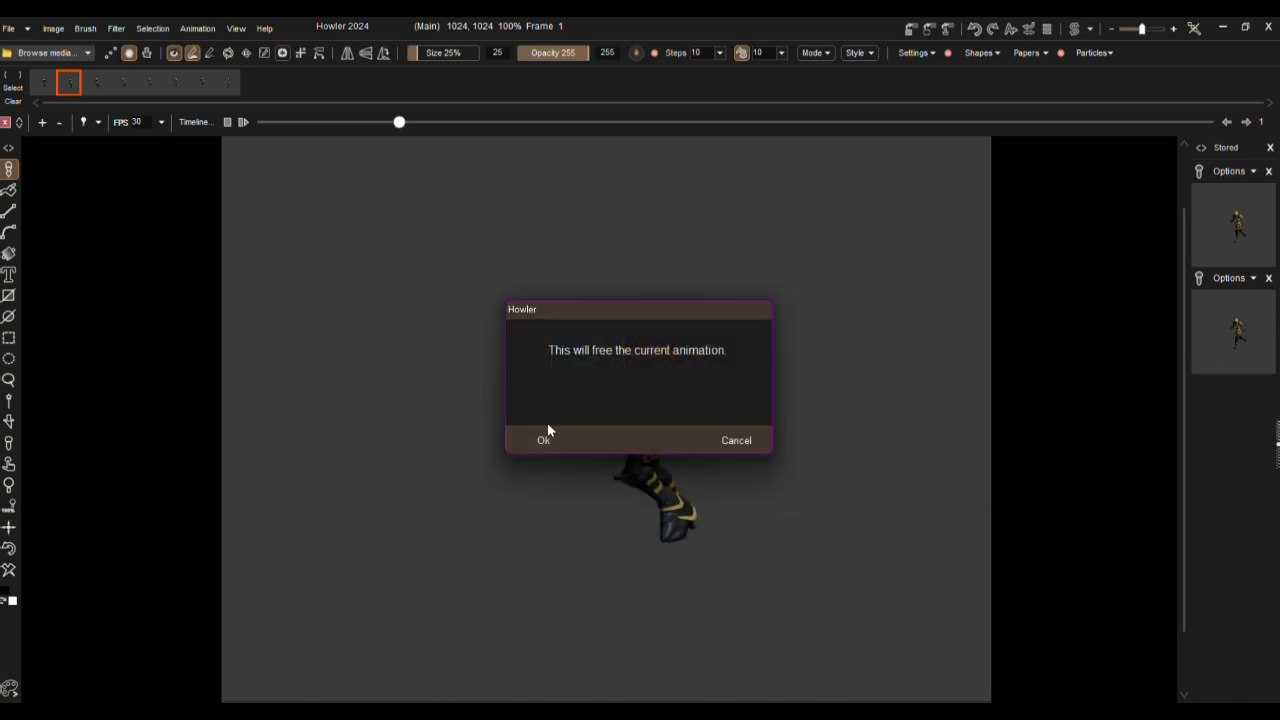
pyautogui.click(528, 442)
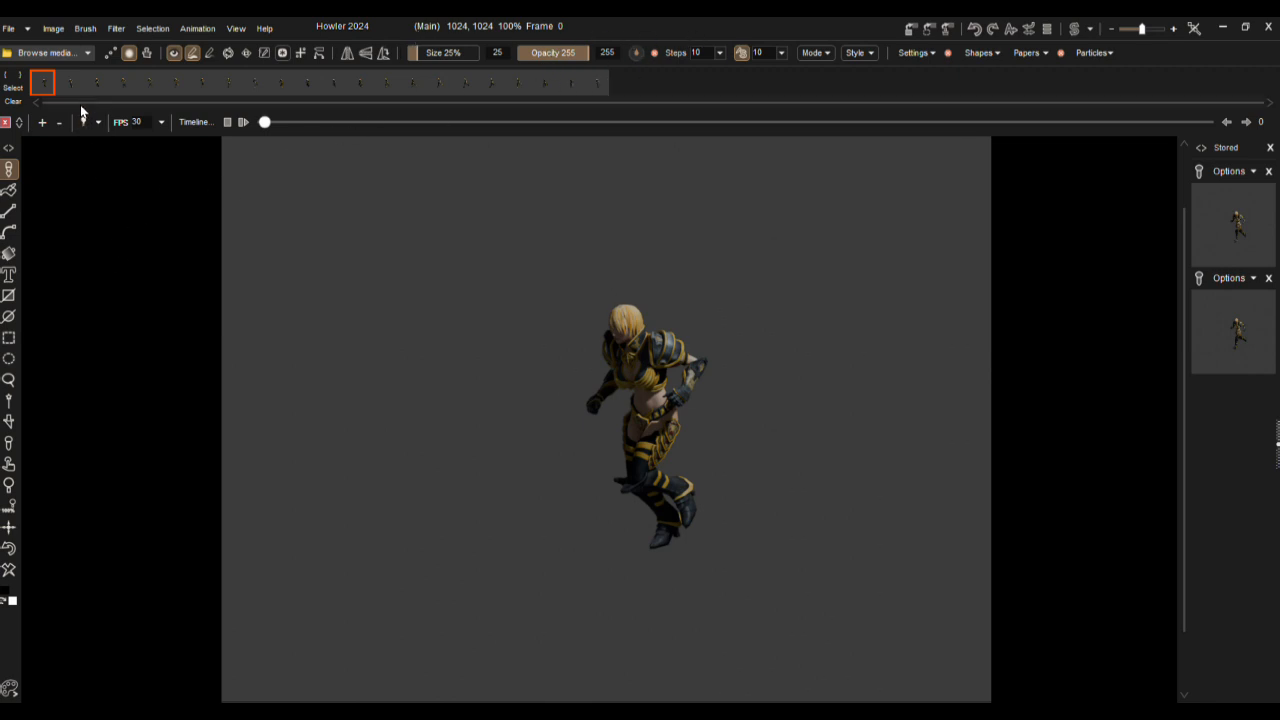
# Play back the loaded running animation and return to frame 0
pyautogui.moveTo(43, 82)
pyautogui.mouseDown()
pyautogui.moveTo(607, 91)
pyautogui.moveTo(43, 88)
pyautogui.mouseUp()
pyautogui.click(244, 122)
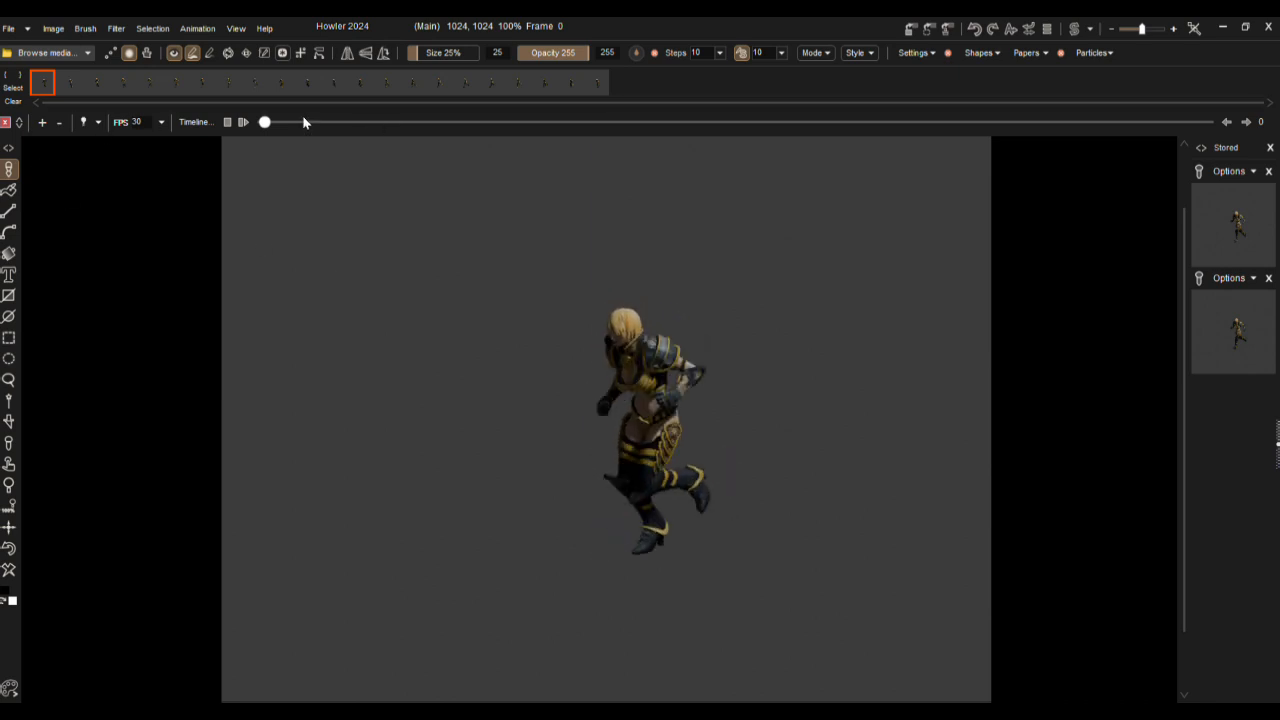
pyautogui.moveTo(276, 128)
pyautogui.mouseDown()
pyautogui.moveTo(726, 149)
pyautogui.moveTo(285, 148)
pyautogui.mouseUp()
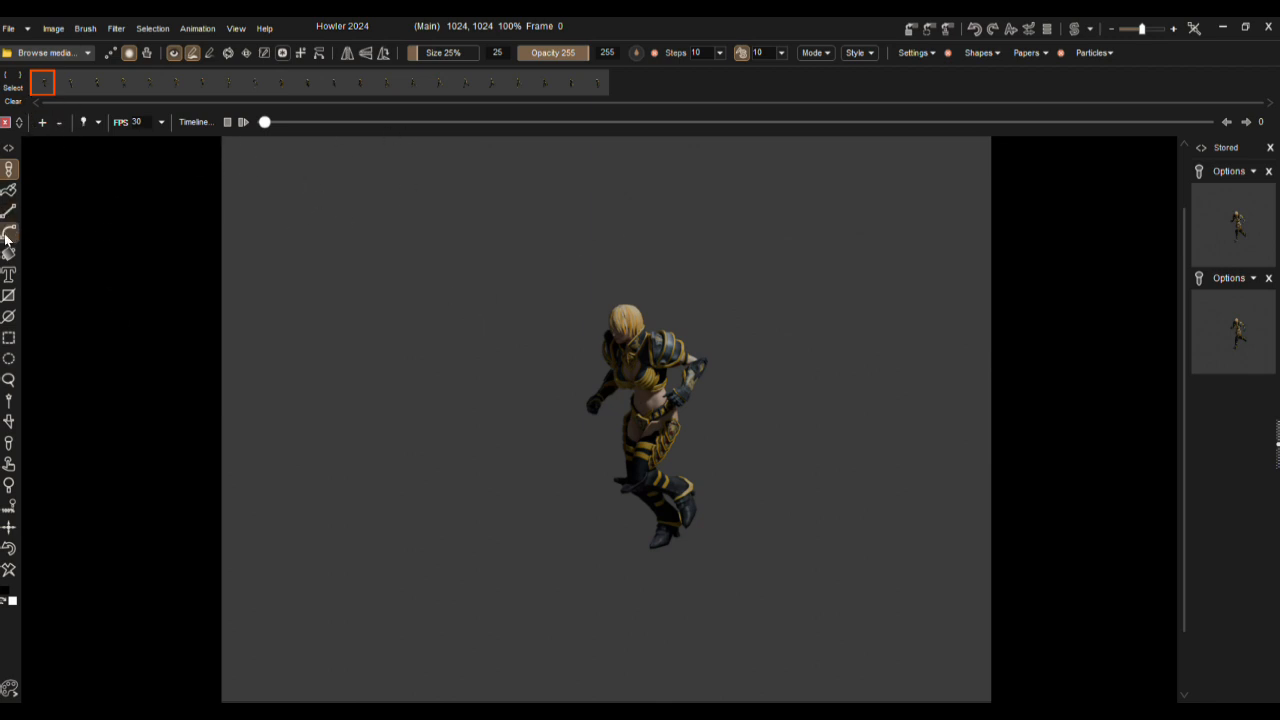
# Draw a rectangular selection about 300 × 401 px around the character in frame 0 and invert the selection
pyautogui.scroll(-3, 497, 251)
pyautogui.scroll(-3, 497, 251)
pyautogui.scroll(3, 497, 251)
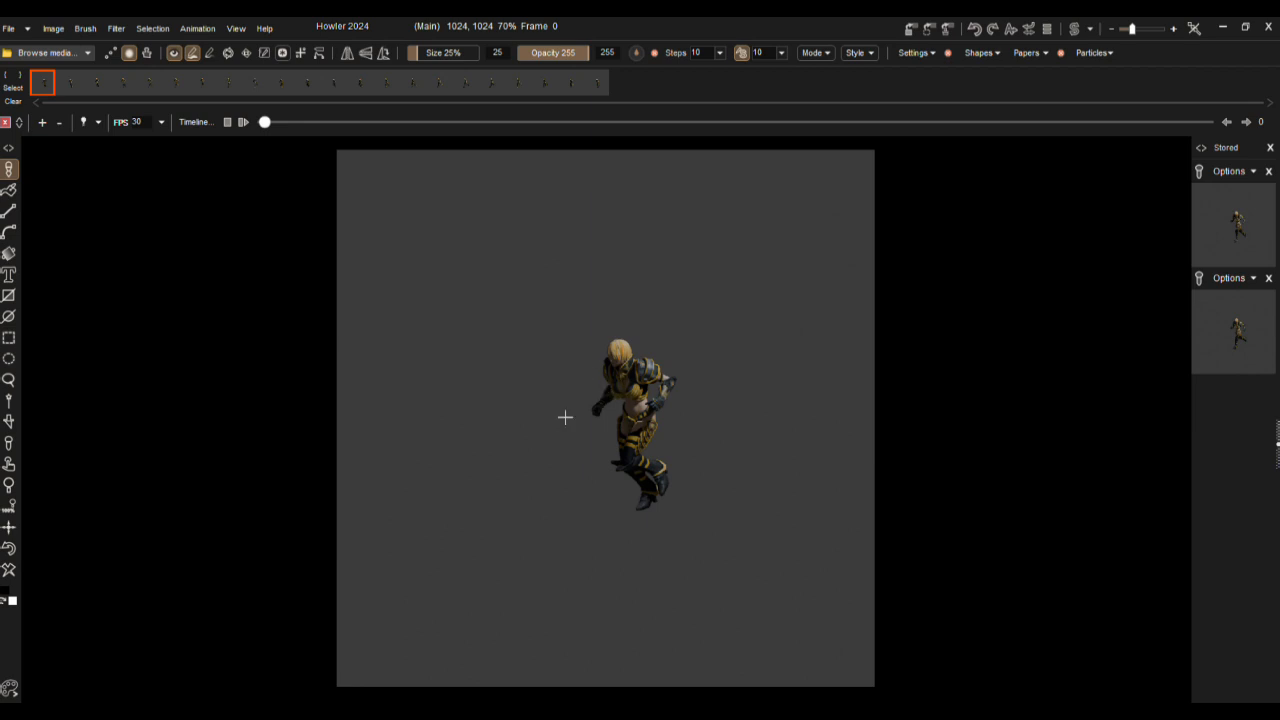
pyautogui.scroll(1, 546, 416)
pyautogui.scroll(-1, 622, 428)
pyautogui.click(9, 338)
pyautogui.moveTo(556, 313); pyautogui.dragTo(713, 523)
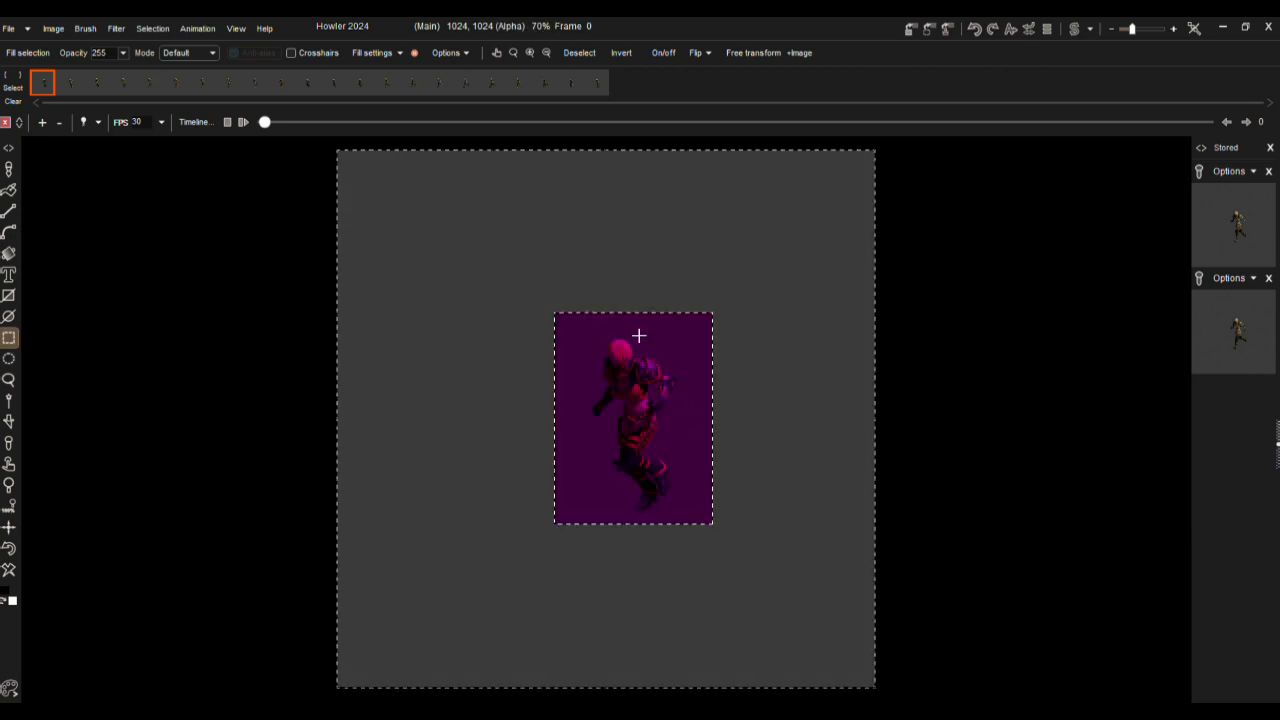
pyautogui.click(155, 29)
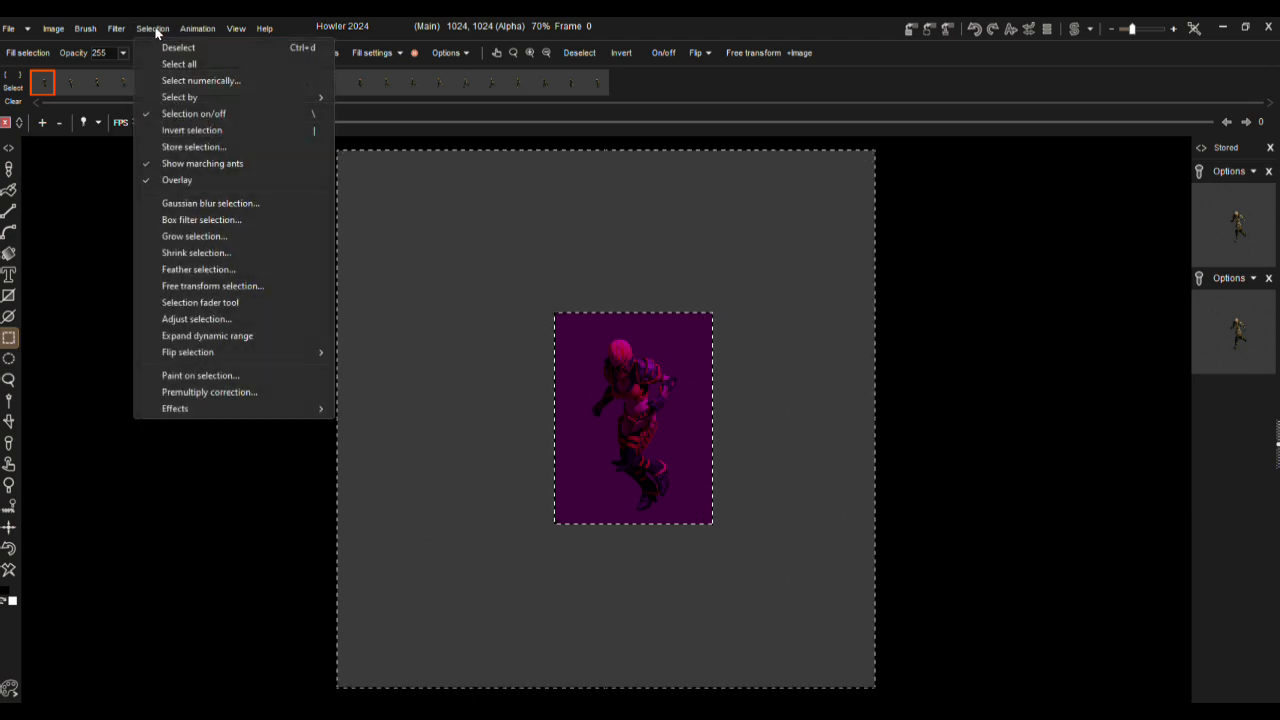
pyautogui.click(183, 131)
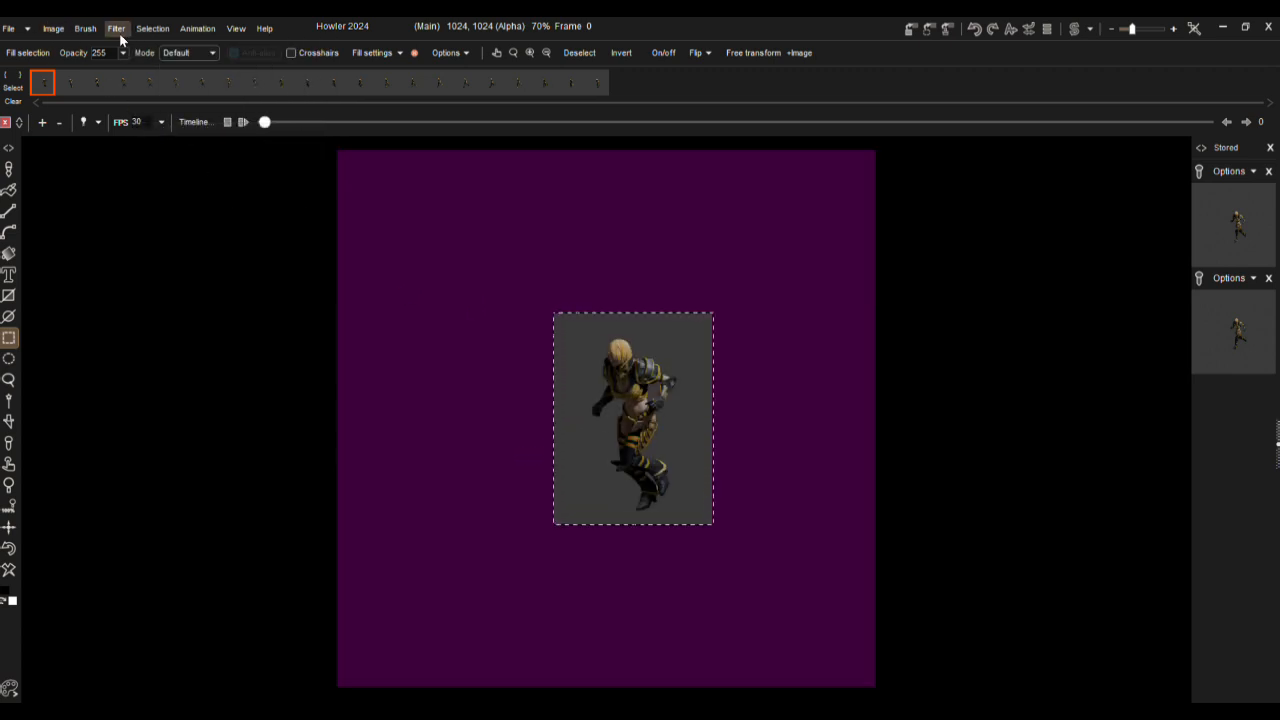
# Crop the animation to the selection and scrub through the cropped frames to frame 14
pyautogui.click(54, 30)
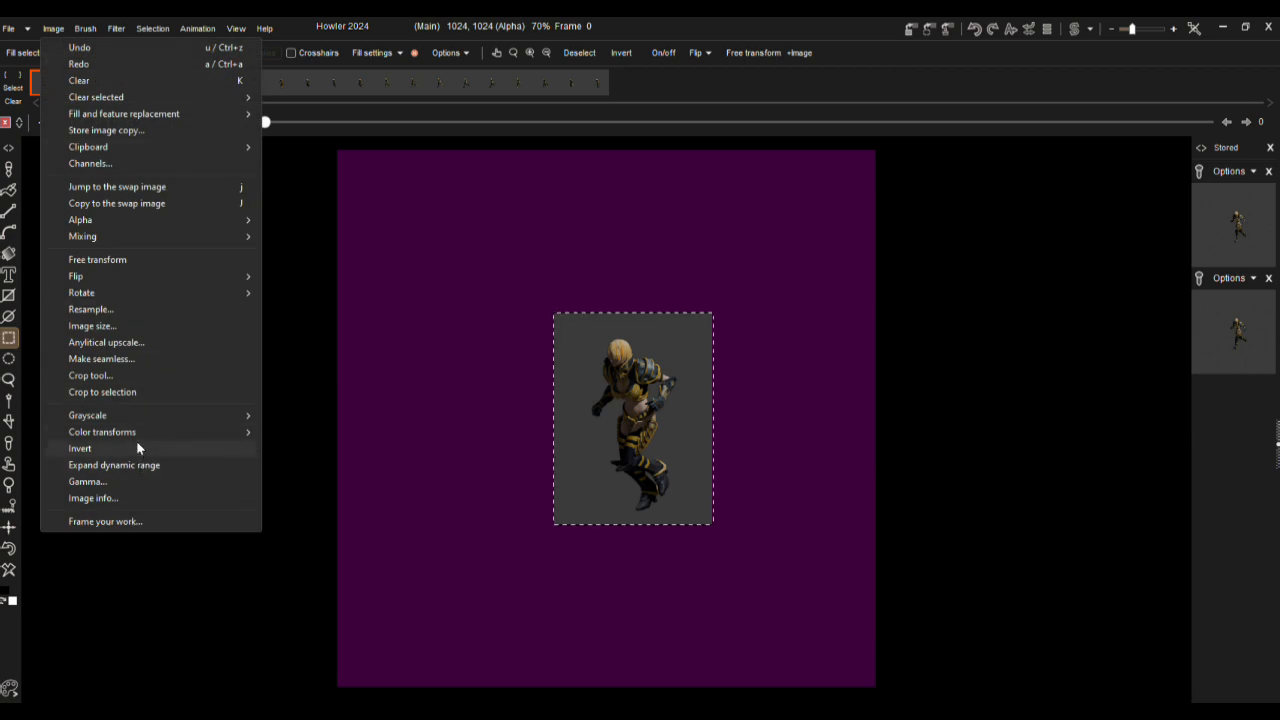
pyautogui.click(110, 395)
pyautogui.moveTo(264, 121); pyautogui.dragTo(660, 184)
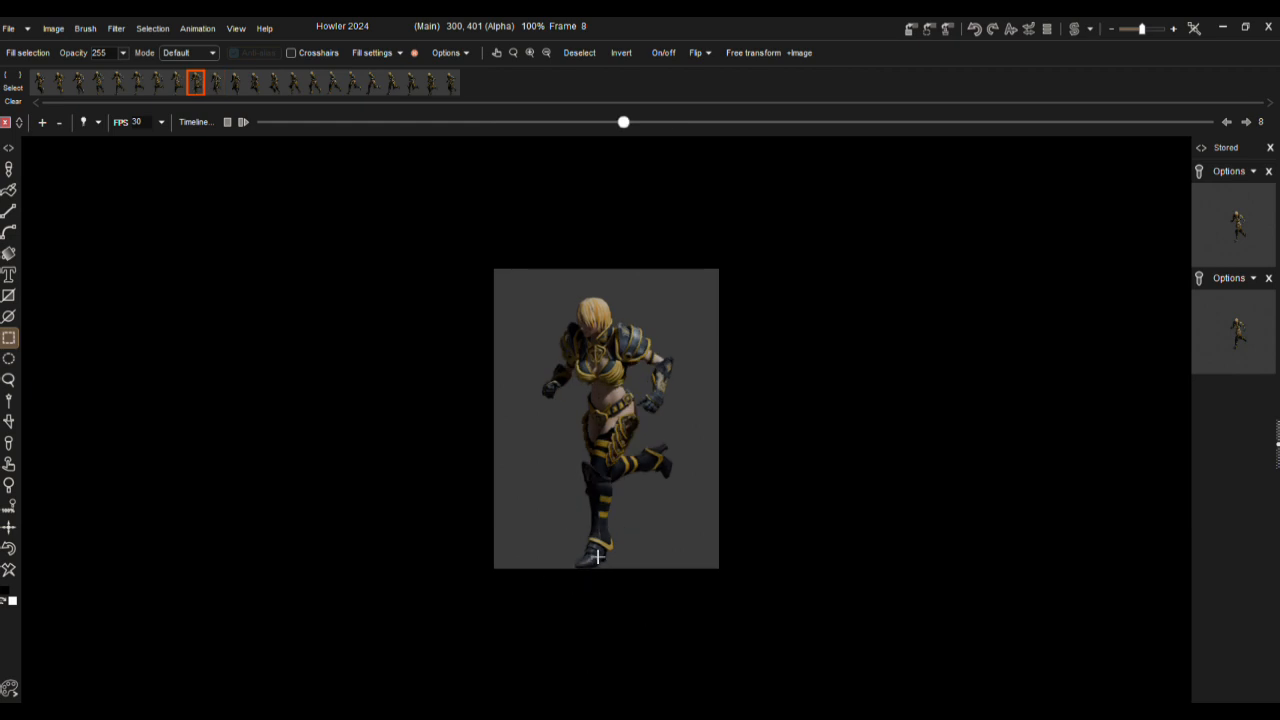
pyautogui.moveTo(624, 126); pyautogui.dragTo(923, 118)
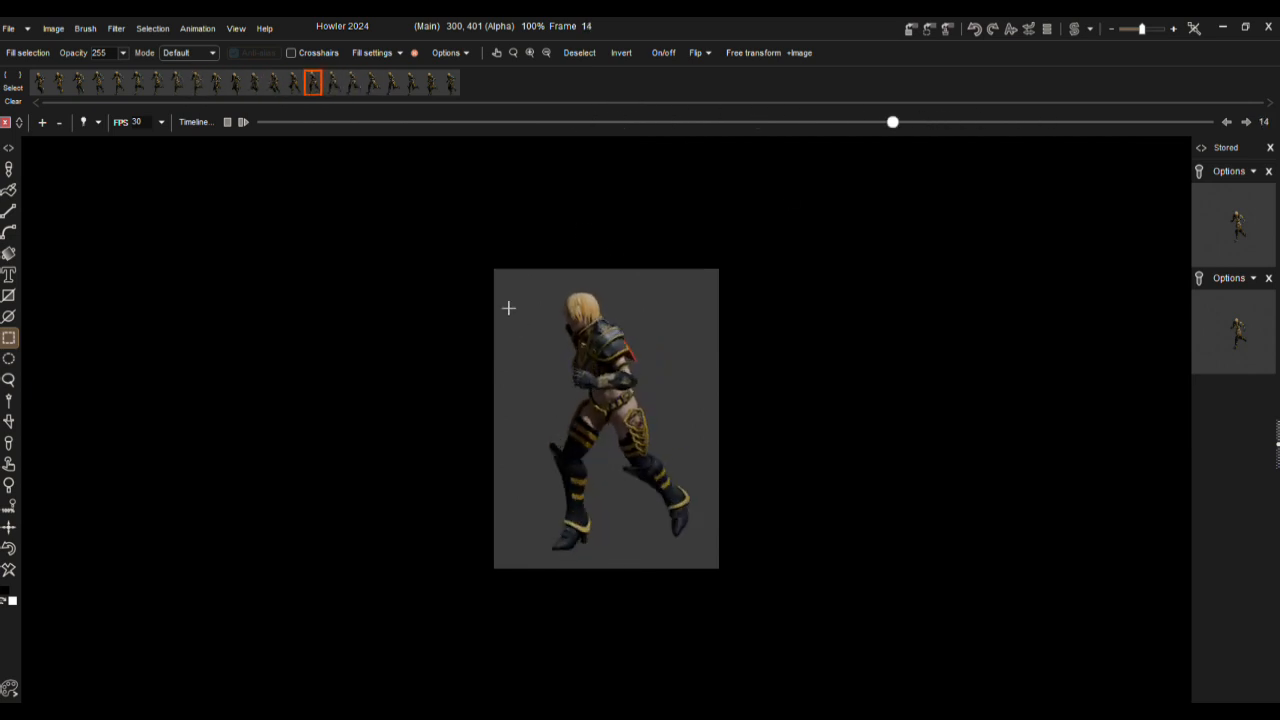
pyautogui.click(197, 30)
pyautogui.moveTo(243, 99)
pyautogui.click(381, 116)
# Return to frame 0, pick up the full frame as an animated brush with the brush selector, and store a copy of it
pyautogui.click(9, 421)
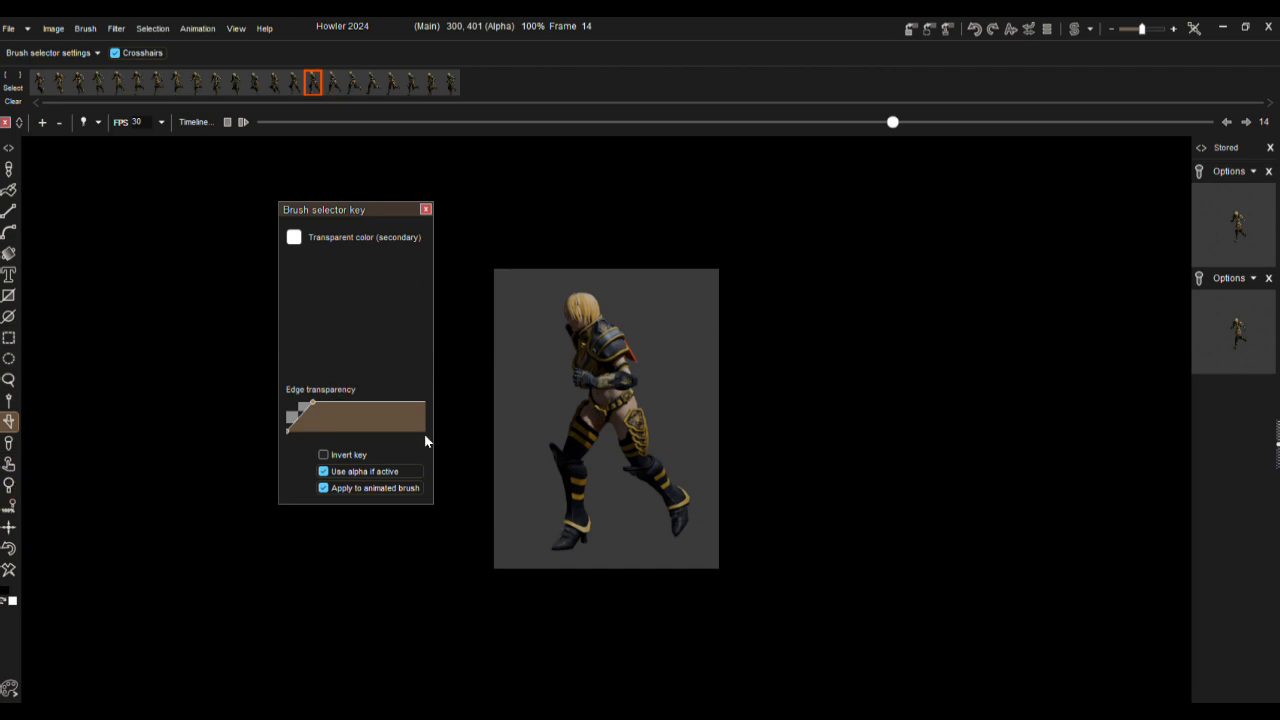
pyautogui.click(426, 211)
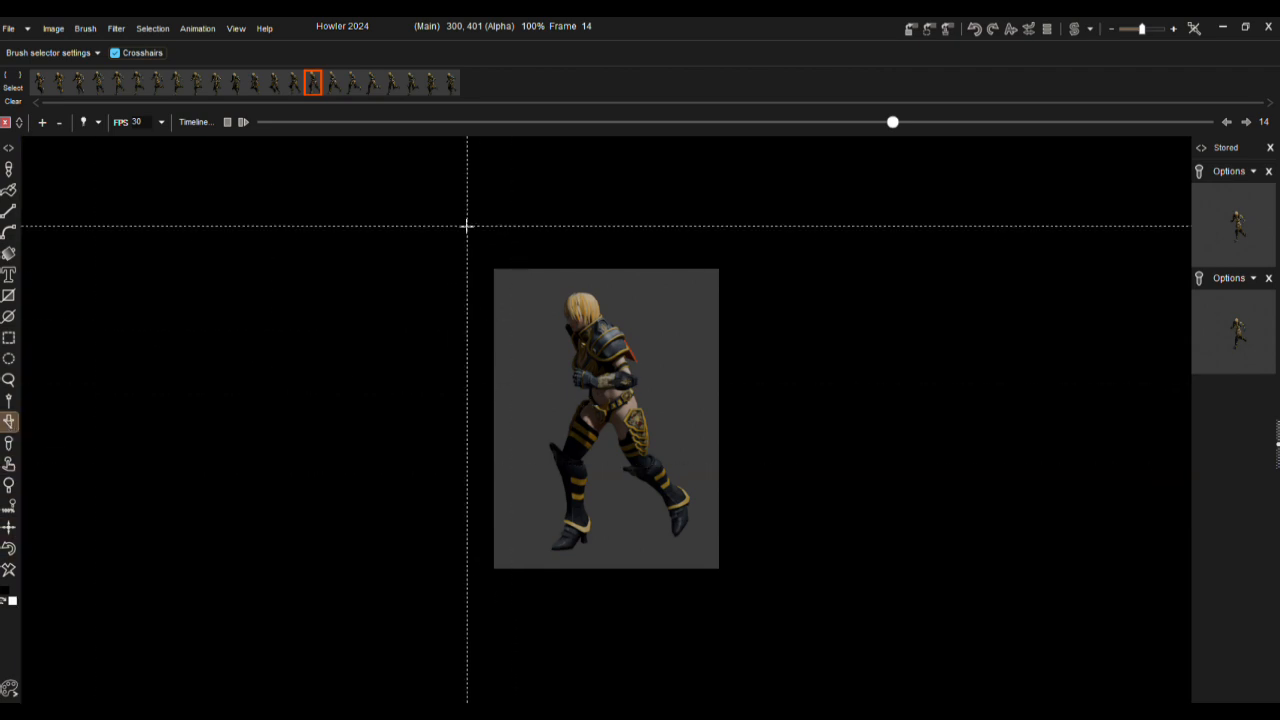
pyautogui.click(265, 121)
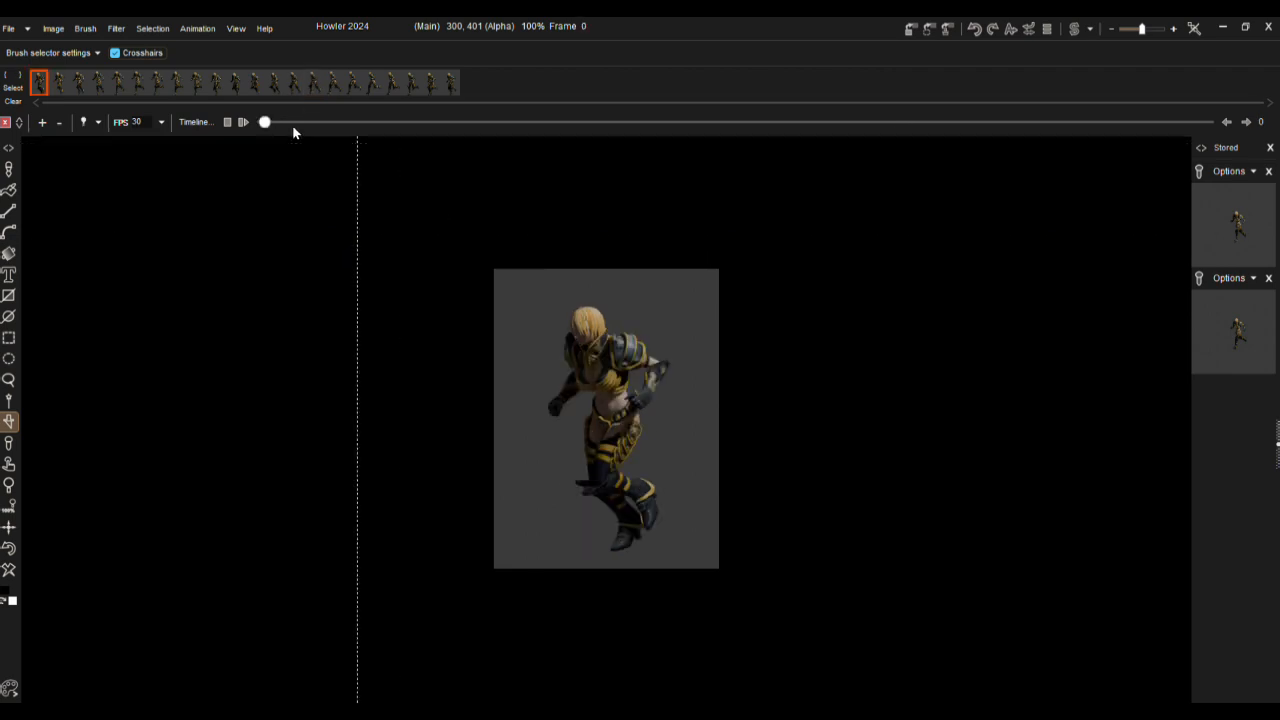
pyautogui.moveTo(458, 238); pyautogui.dragTo(768, 614)
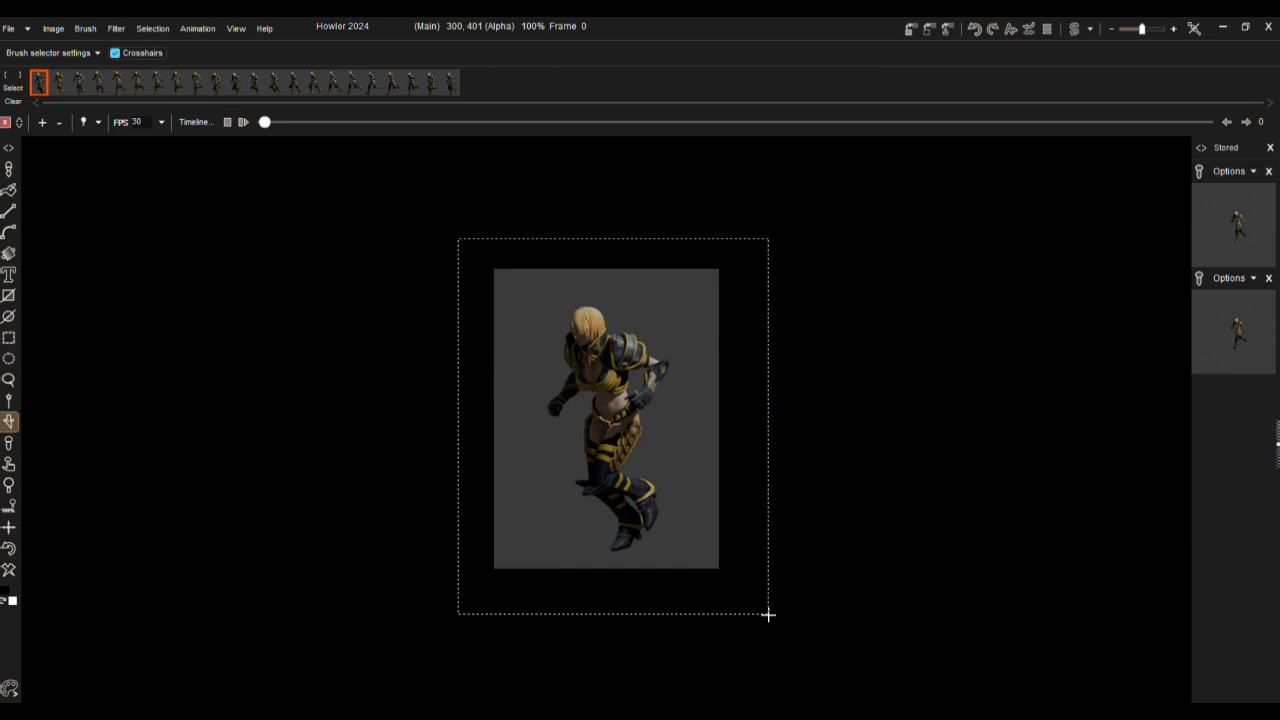
pyautogui.moveTo(768, 614)
pyautogui.mouseDown()
pyautogui.moveTo(755, 596)
pyautogui.moveTo(763, 607)
pyautogui.mouseUp()
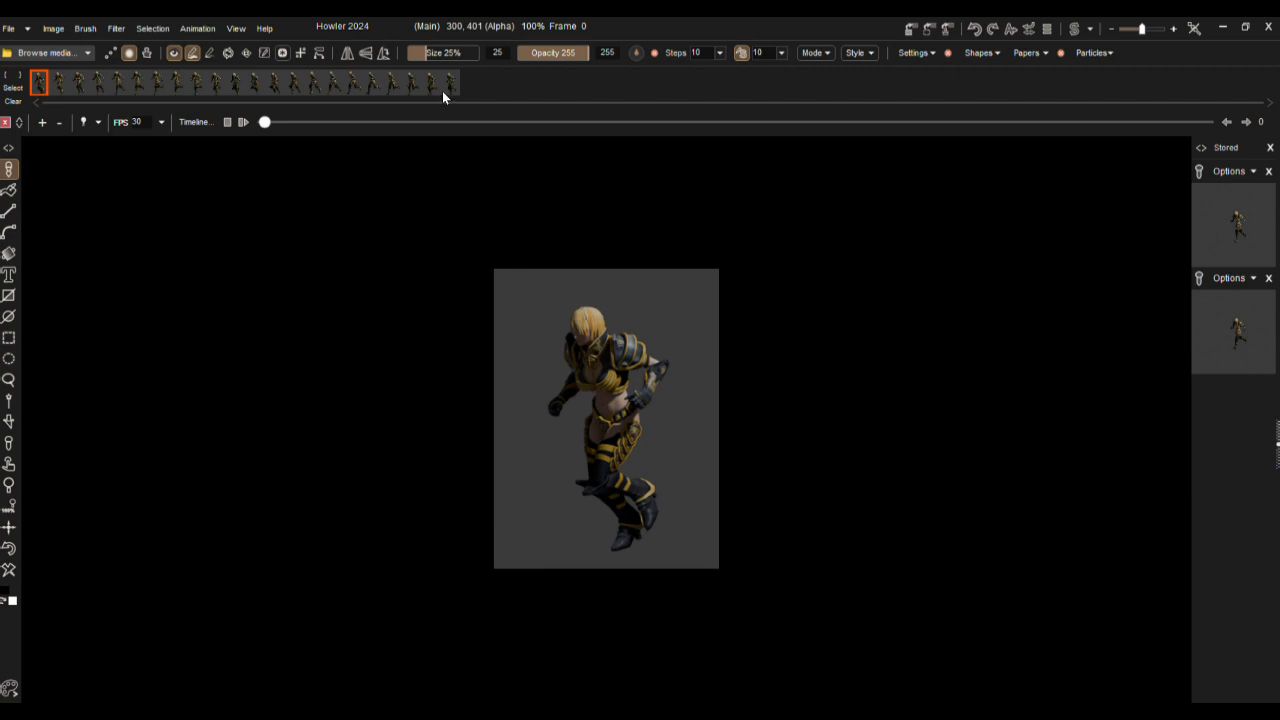
pyautogui.click(81, 31)
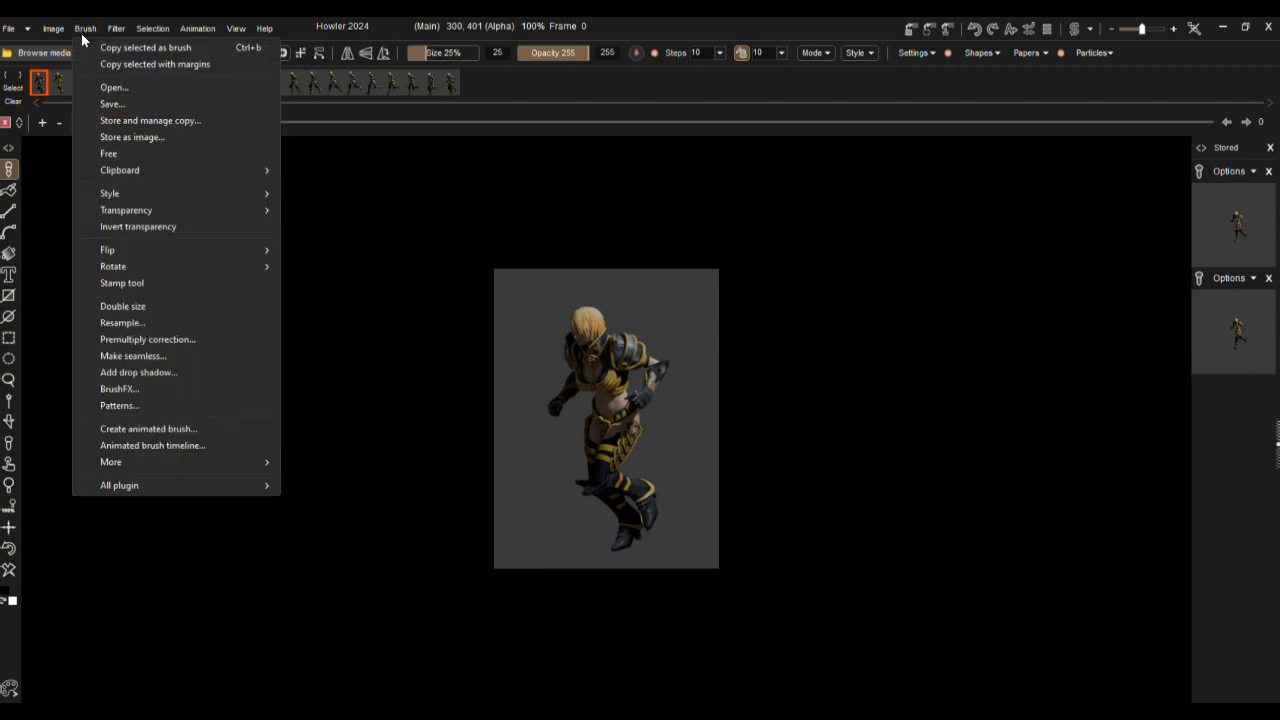
pyautogui.click(142, 121)
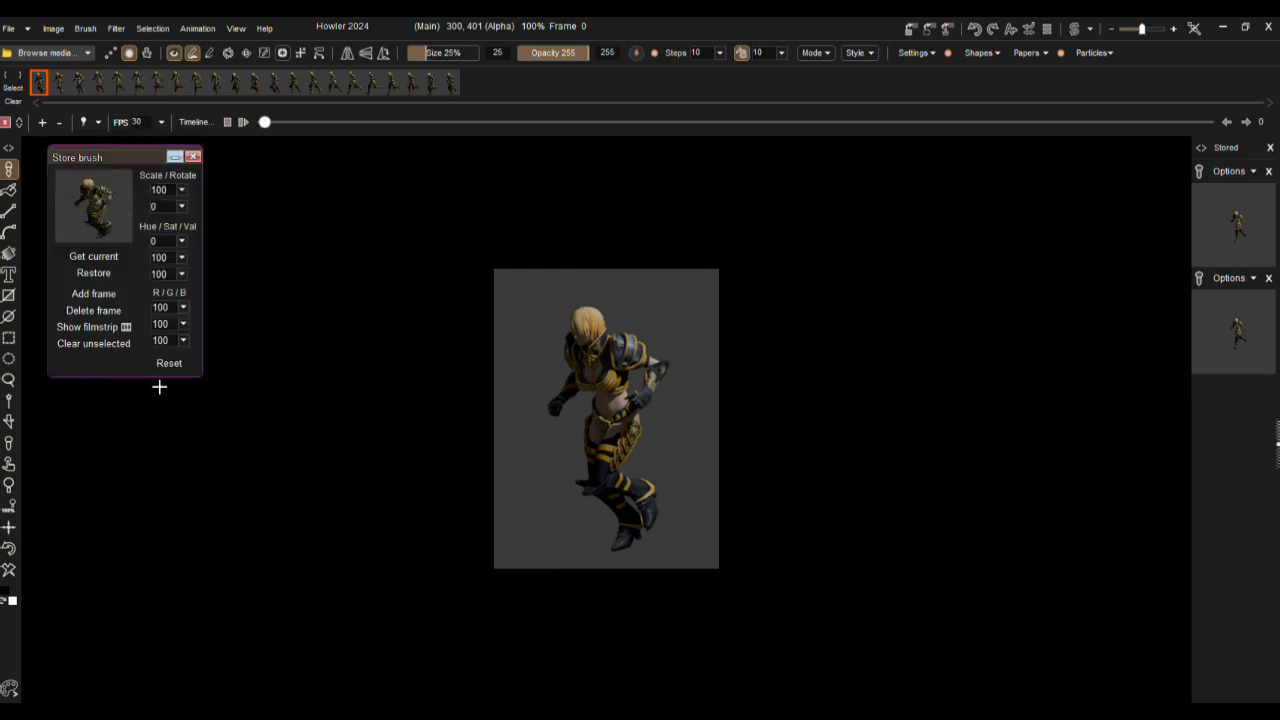
# Key out the gray background color of the brush and steepen its edge transparency curve
pyautogui.click(10, 422)
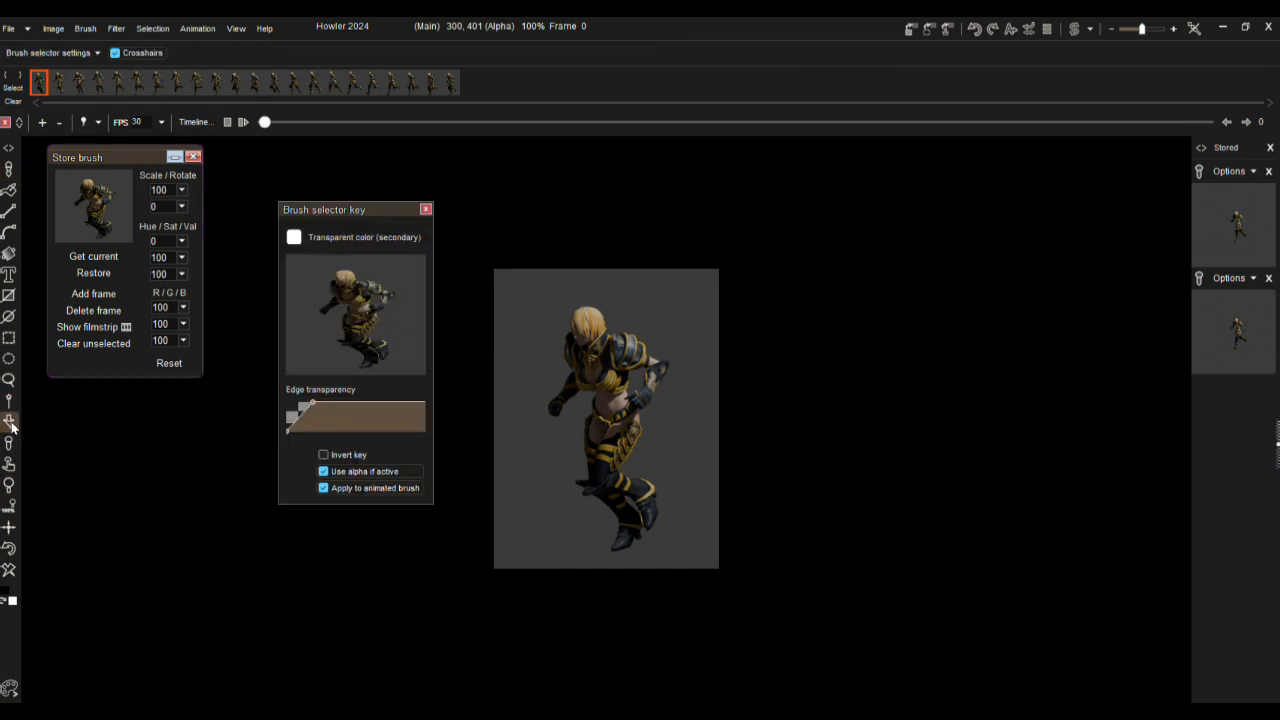
pyautogui.click(403, 271)
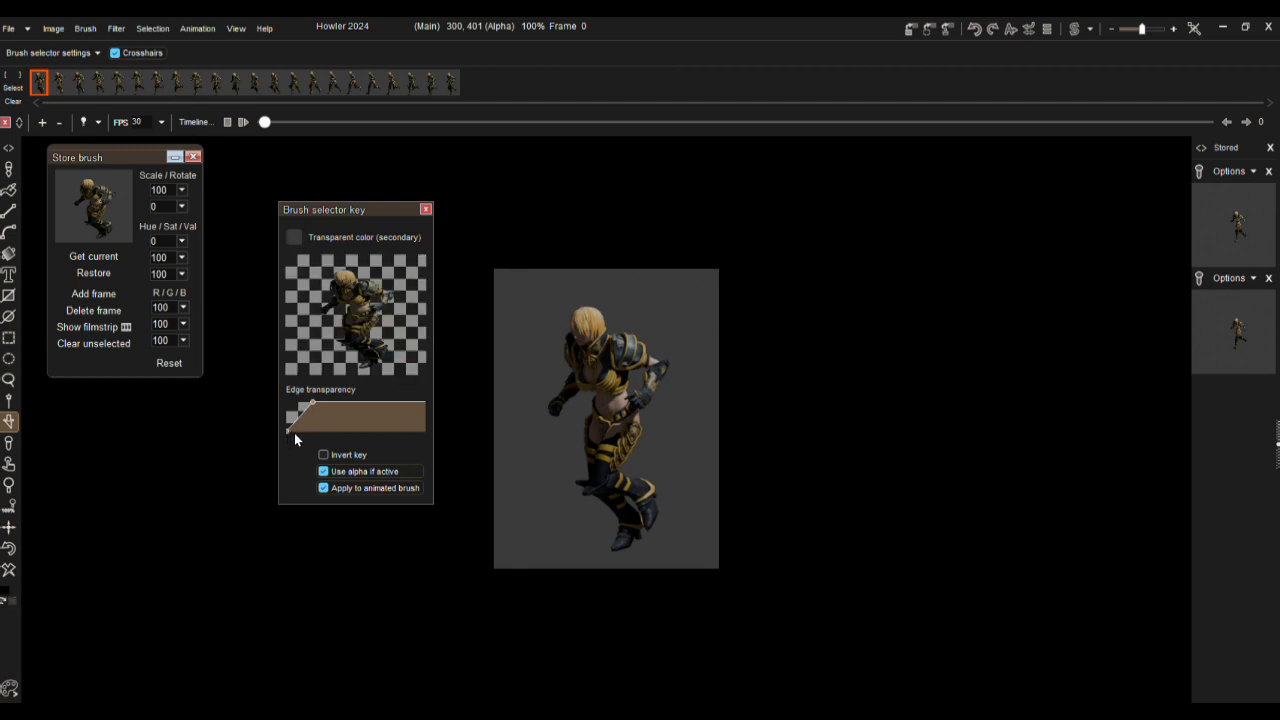
pyautogui.moveTo(288, 432); pyautogui.dragTo(294, 432)
pyautogui.moveTo(312, 405)
pyautogui.mouseDown()
pyautogui.moveTo(380, 403)
pyautogui.moveTo(304, 403)
pyautogui.mouseUp()
# Inspect the filmstrip of the first stored brush, then hide it again
pyautogui.click(104, 337)
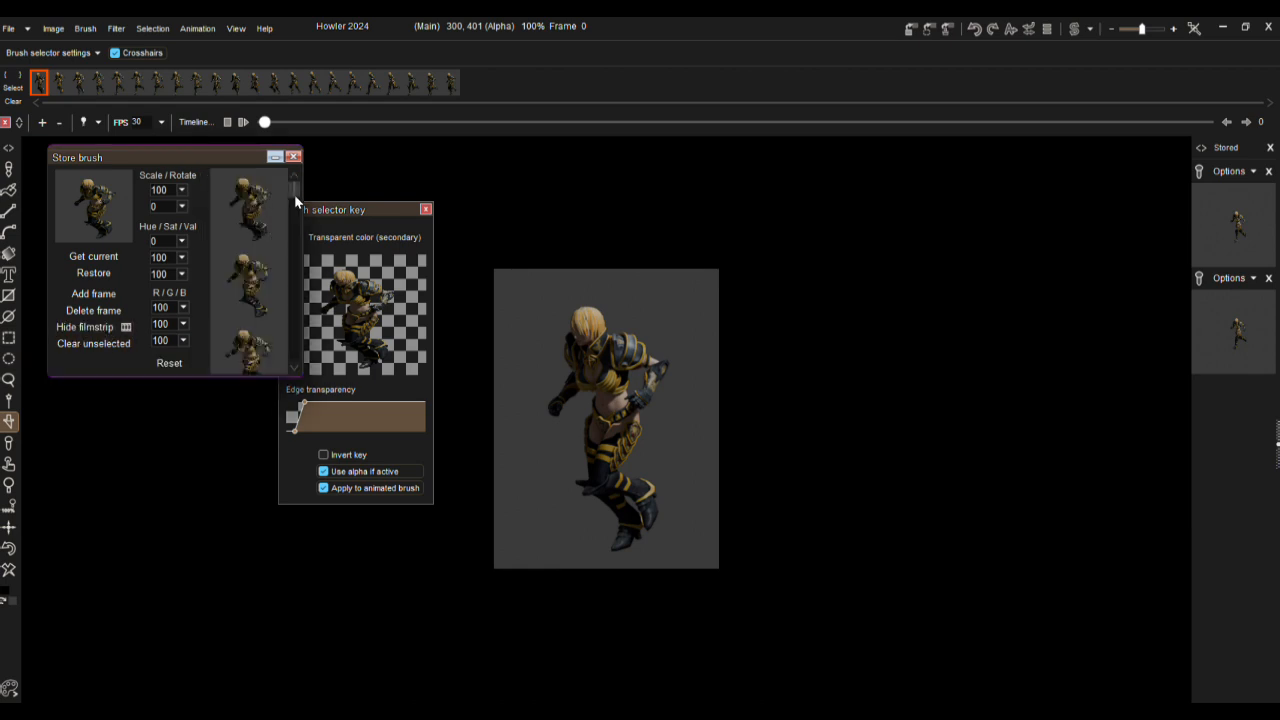
pyautogui.moveTo(294, 192)
pyautogui.mouseDown()
pyautogui.moveTo(293, 303)
pyautogui.moveTo(290, 190)
pyautogui.mouseUp()
pyautogui.click(90, 336)
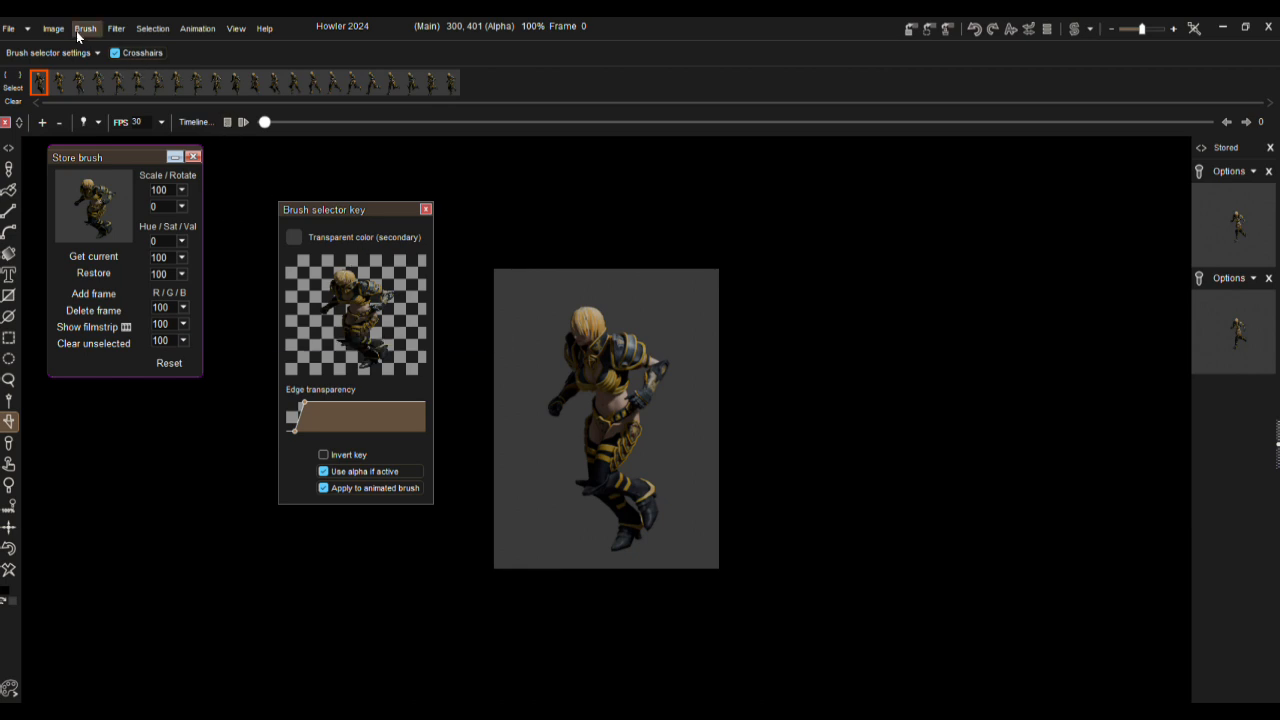
# Store a copy of the keyed transparent brush, show its filmstrip, and make it the current brush
pyautogui.click(84, 28)
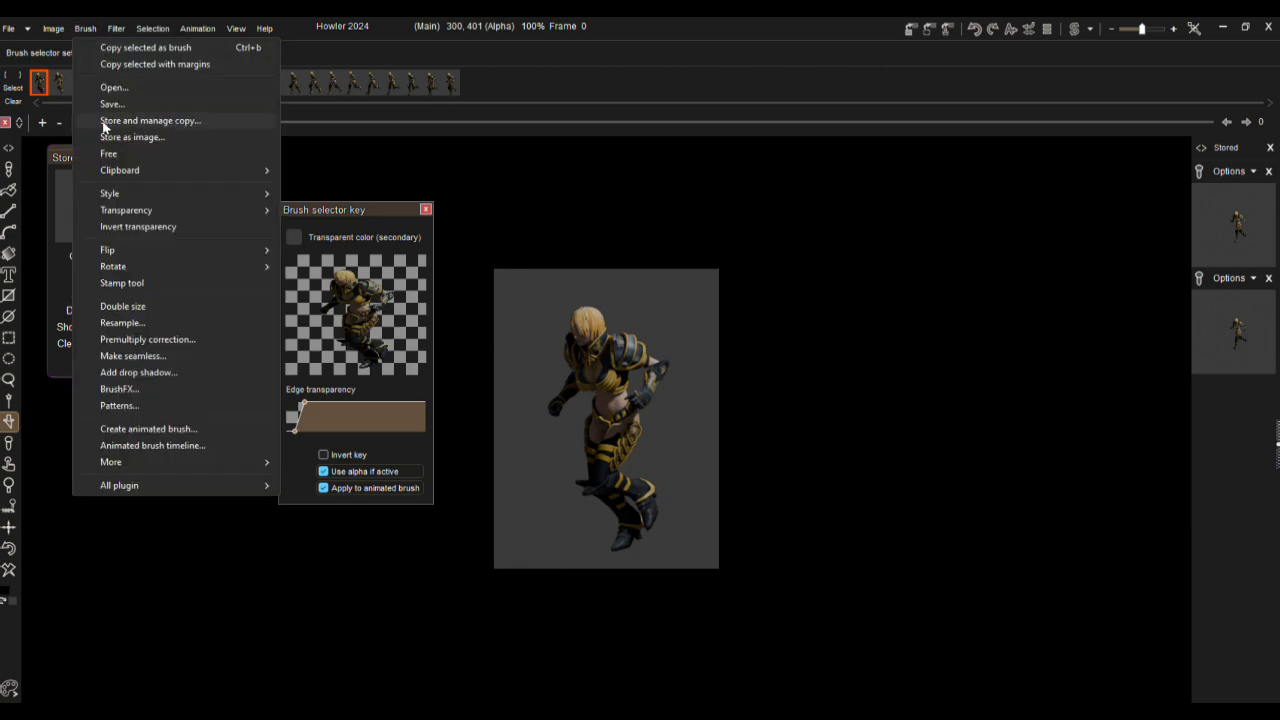
pyautogui.click(165, 121)
pyautogui.moveTo(124, 147); pyautogui.dragTo(163, 242)
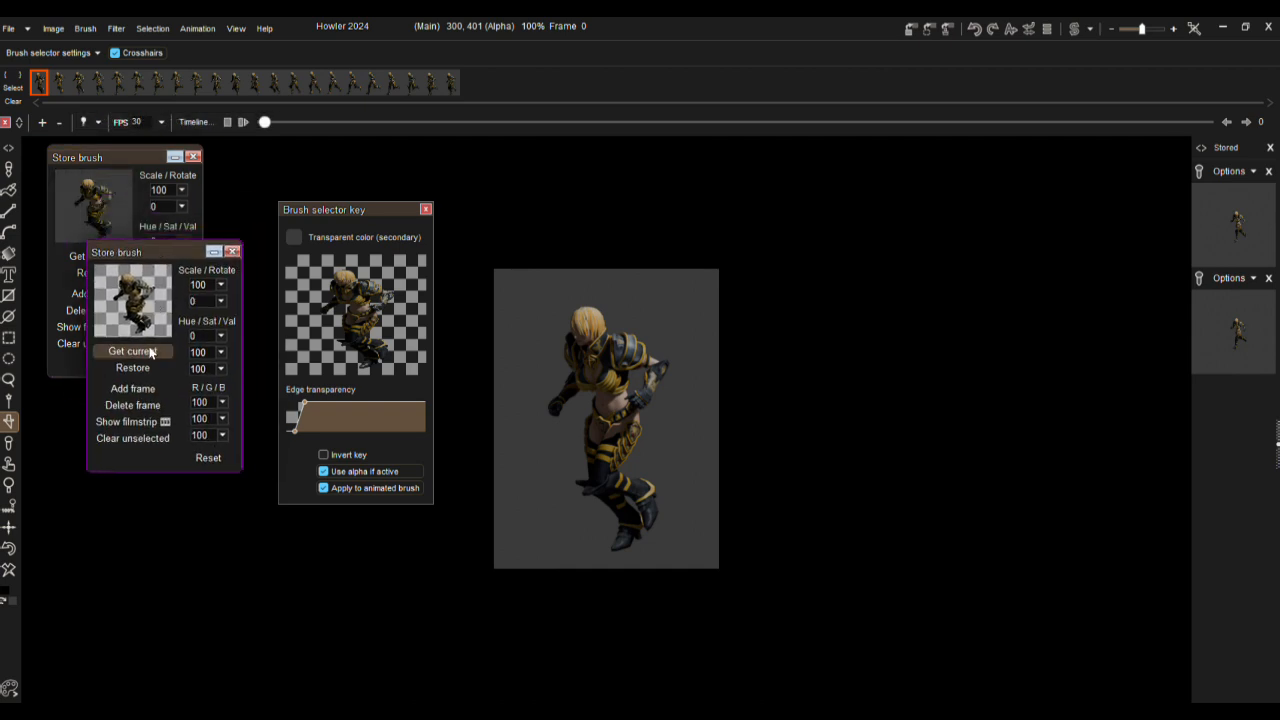
pyautogui.click(134, 421)
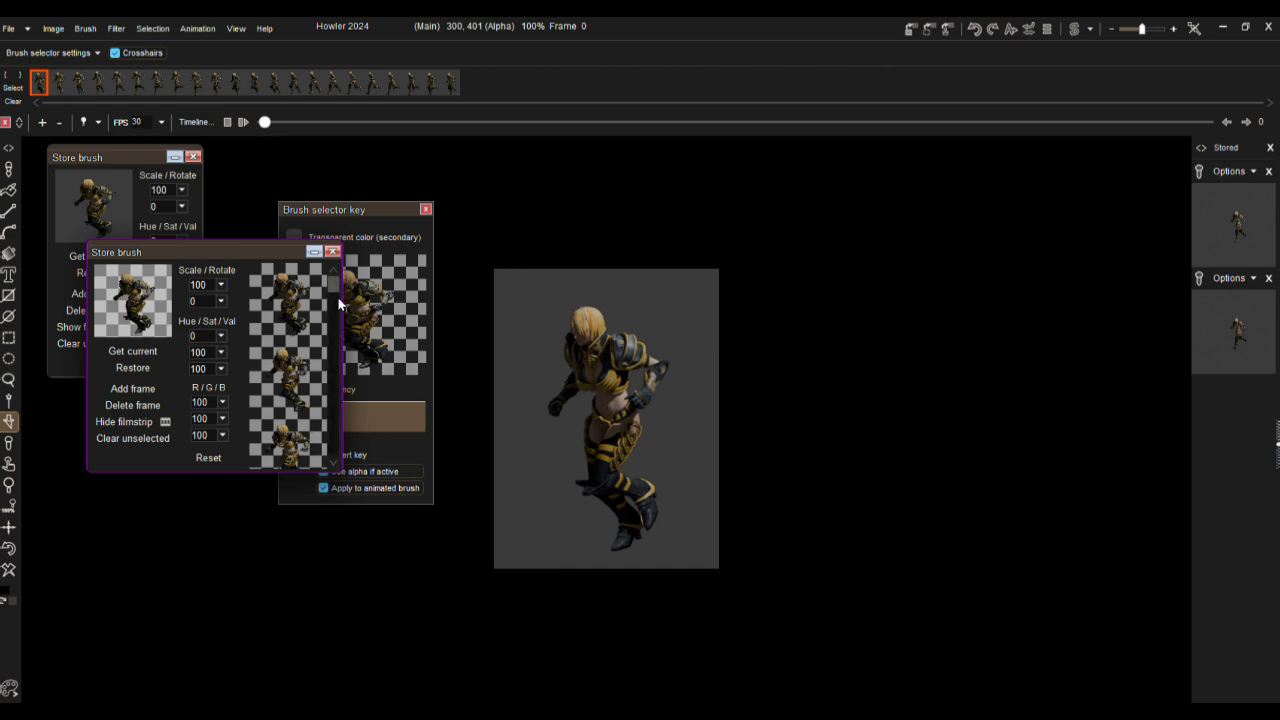
pyautogui.moveTo(334, 286)
pyautogui.mouseDown()
pyautogui.moveTo(340, 468)
pyautogui.moveTo(333, 267)
pyautogui.mouseUp()
pyautogui.click(119, 294)
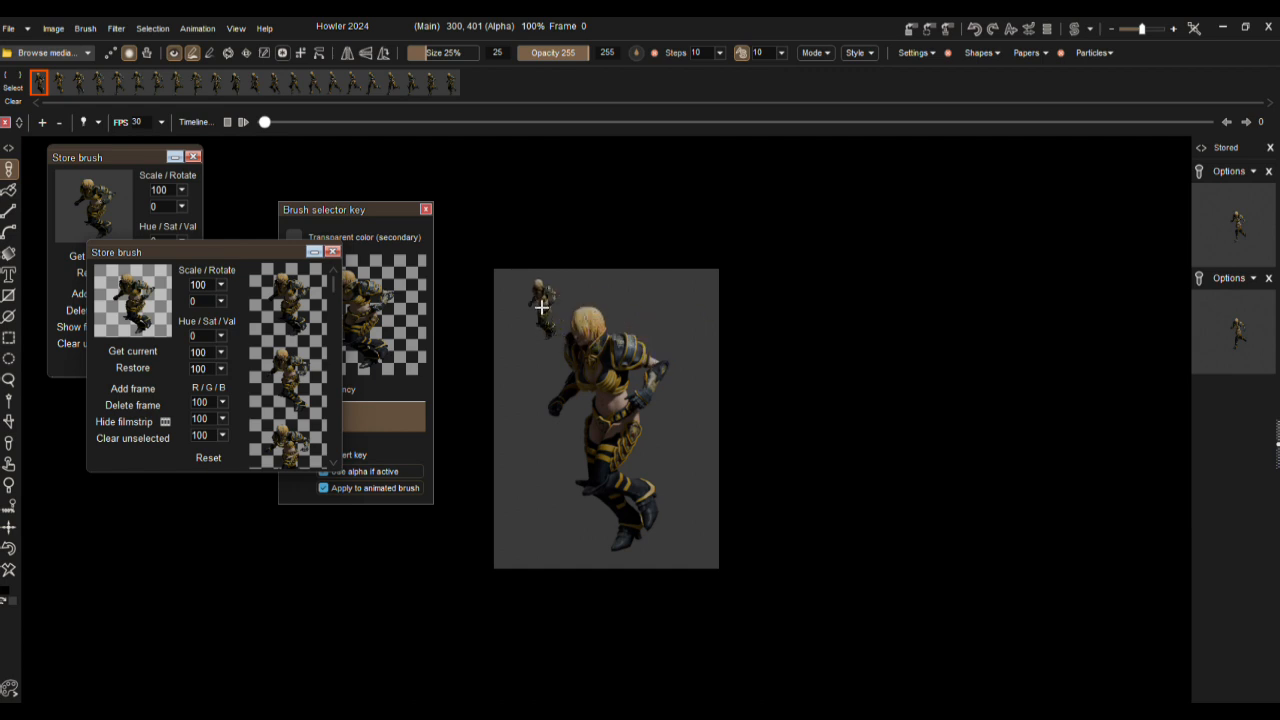
# Set the brush size to 78% and paint a stroke with the animated brush across frame 0
pyautogui.scroll(3, 540, 310)
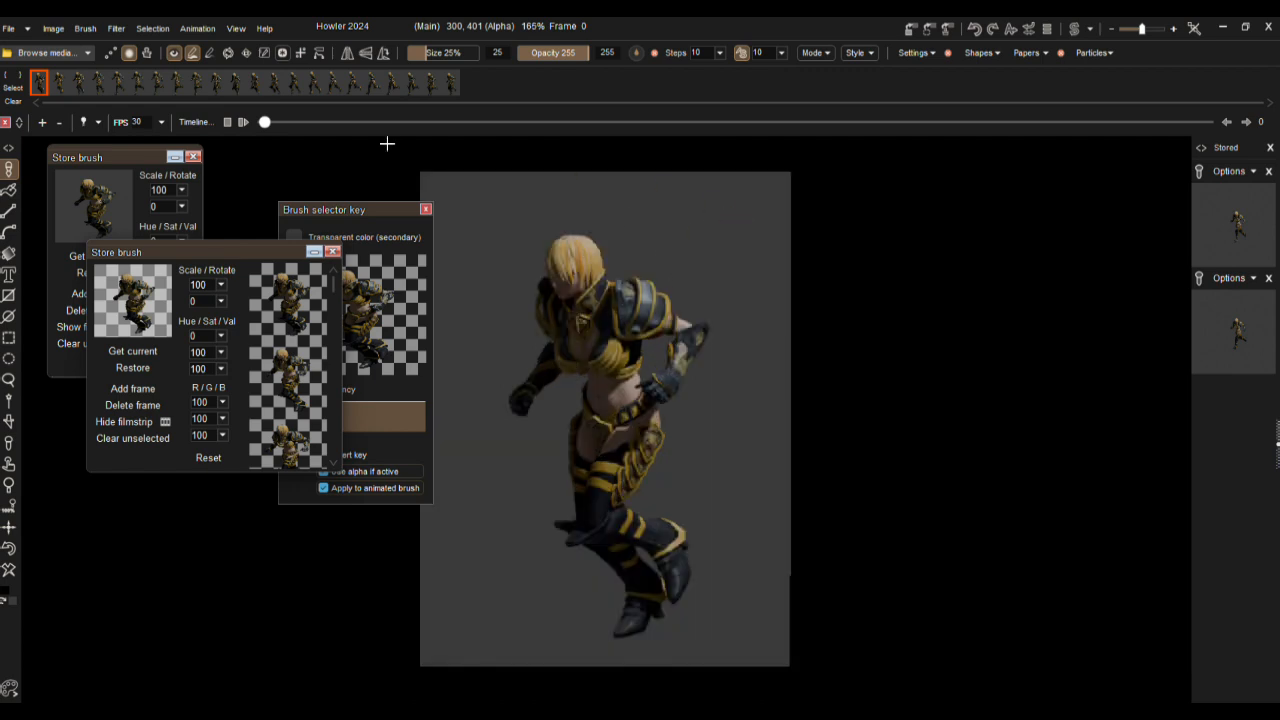
pyautogui.moveTo(451, 57); pyautogui.dragTo(470, 57)
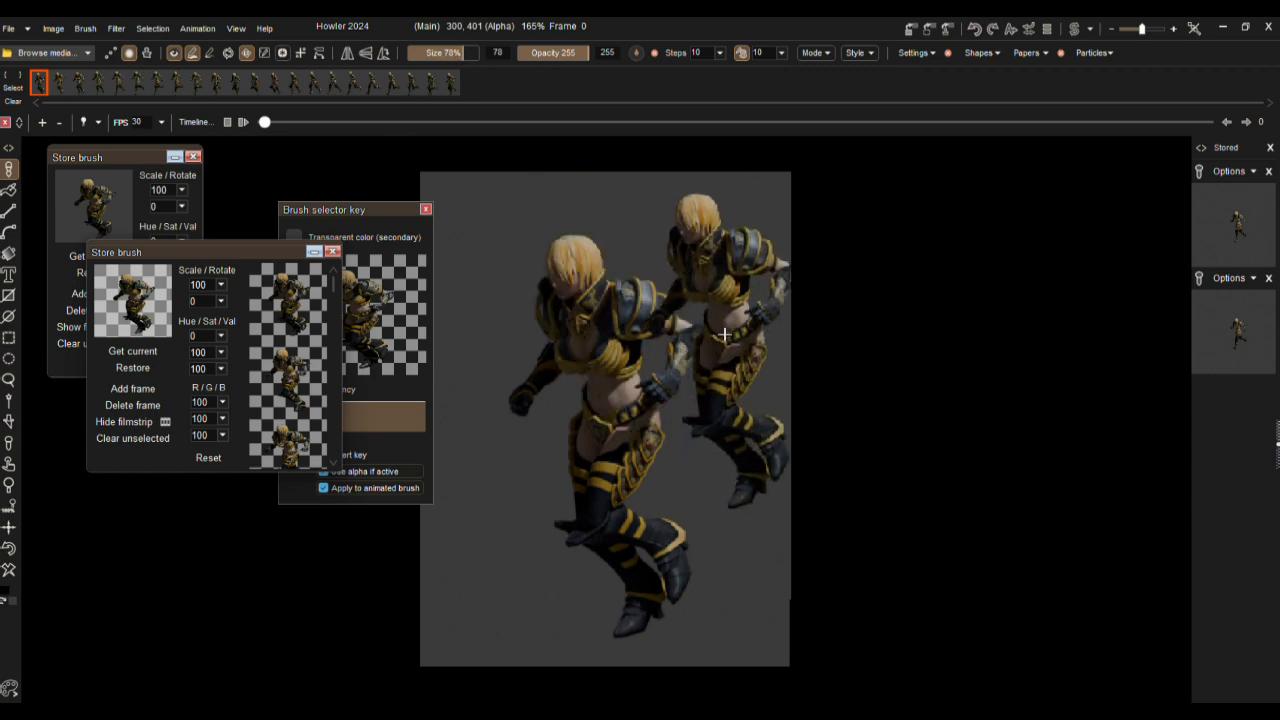
pyautogui.moveTo(720, 483)
pyautogui.mouseDown()
pyautogui.moveTo(529, 509)
pyautogui.moveTo(440, 470)
pyautogui.moveTo(670, 428)
pyautogui.moveTo(652, 368)
pyautogui.moveTo(582, 350)
pyautogui.mouseUp()
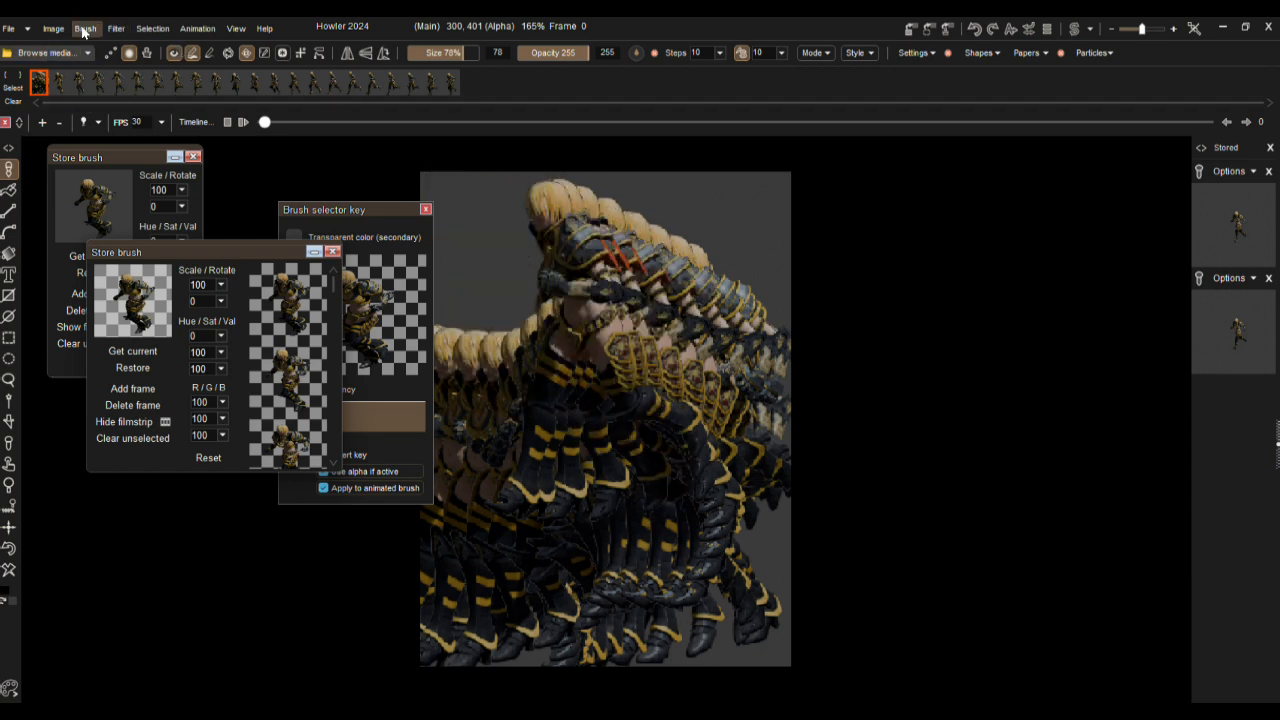
# Free the current animation from memory and confirm
pyautogui.click(195, 28)
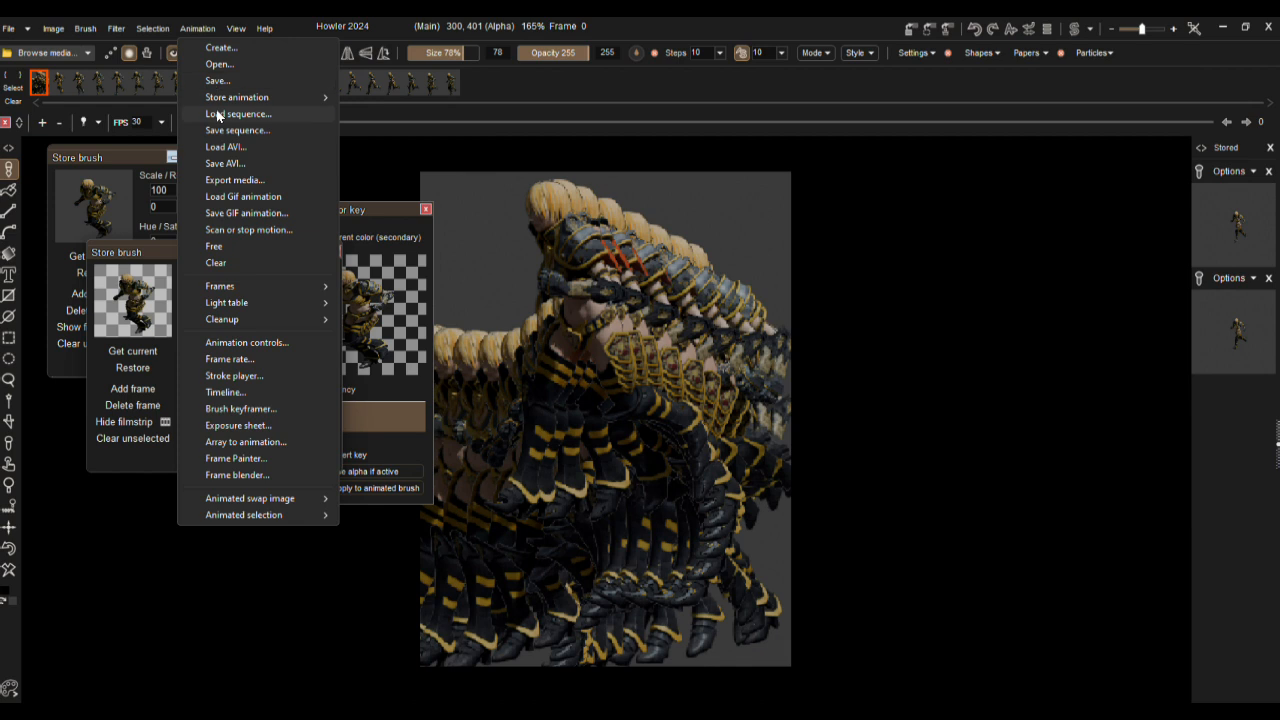
pyautogui.click(221, 246)
pyautogui.click(542, 441)
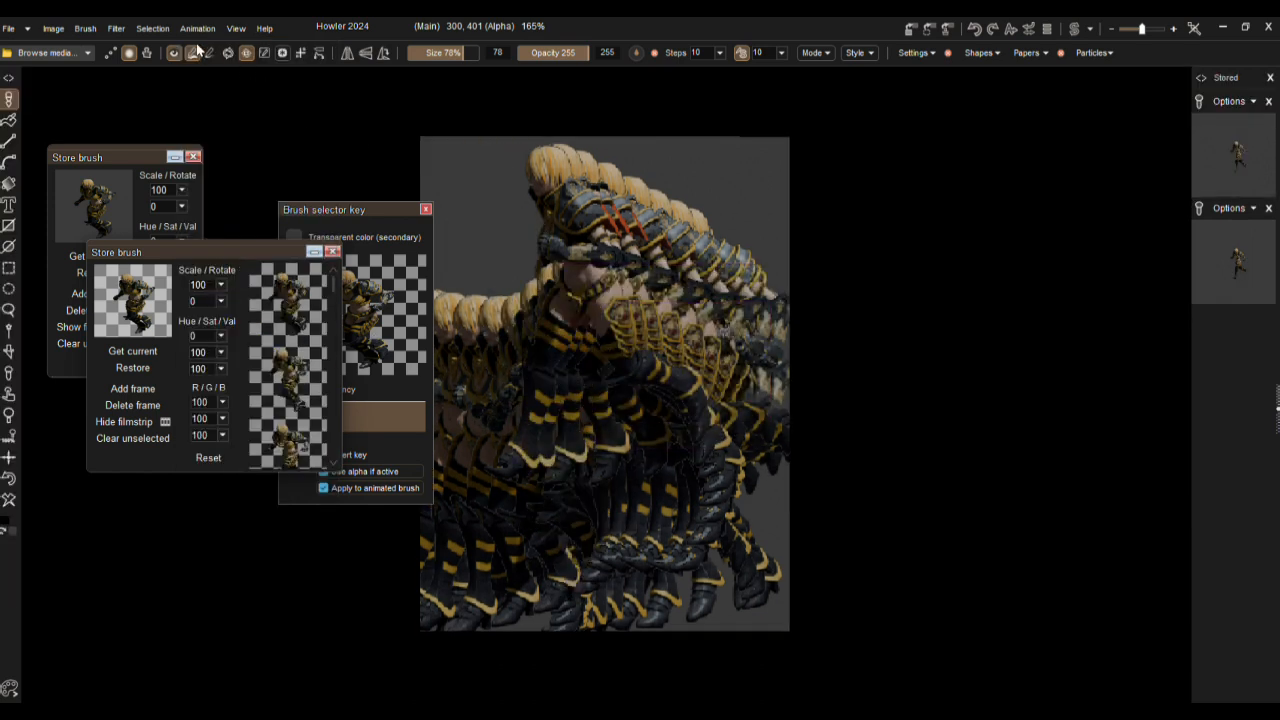
# Replace the current document with a new 1280 x 960 image and paint a horizontal stroke of running characters across it
pyautogui.click(9, 28)
pyautogui.click(44, 48)
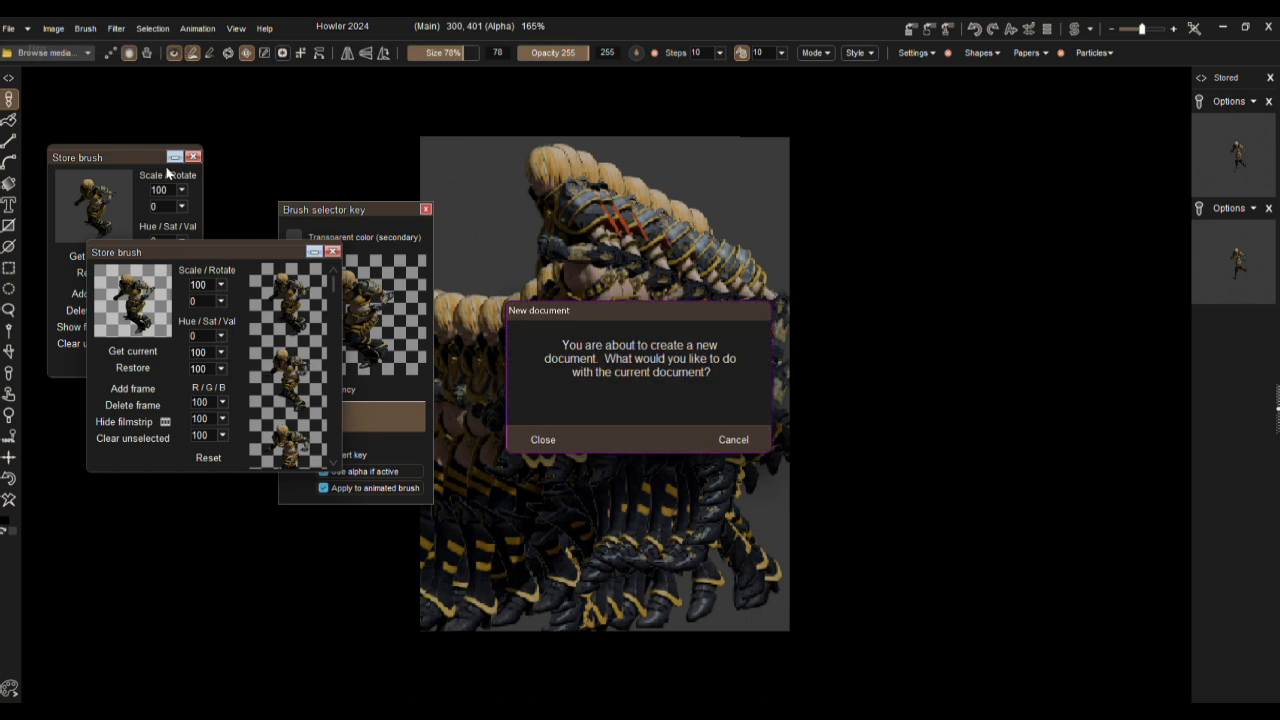
pyautogui.click(540, 441)
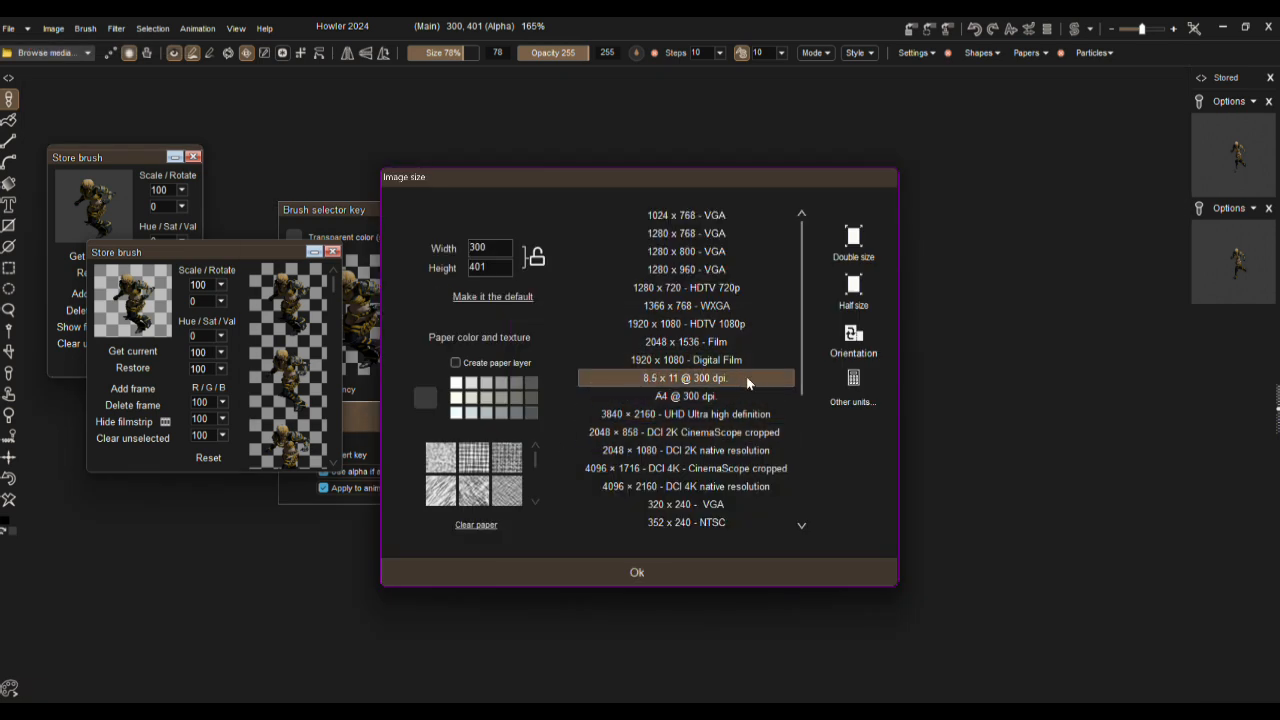
pyautogui.click(684, 269)
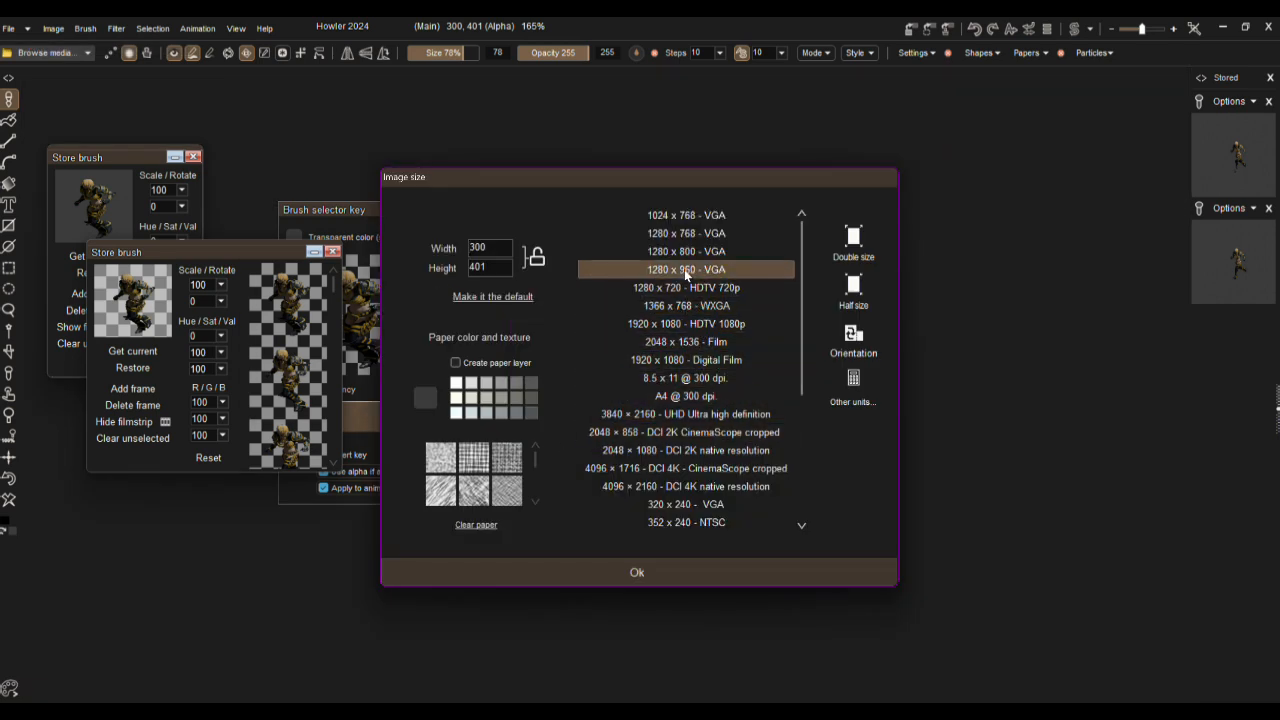
pyautogui.click(646, 570)
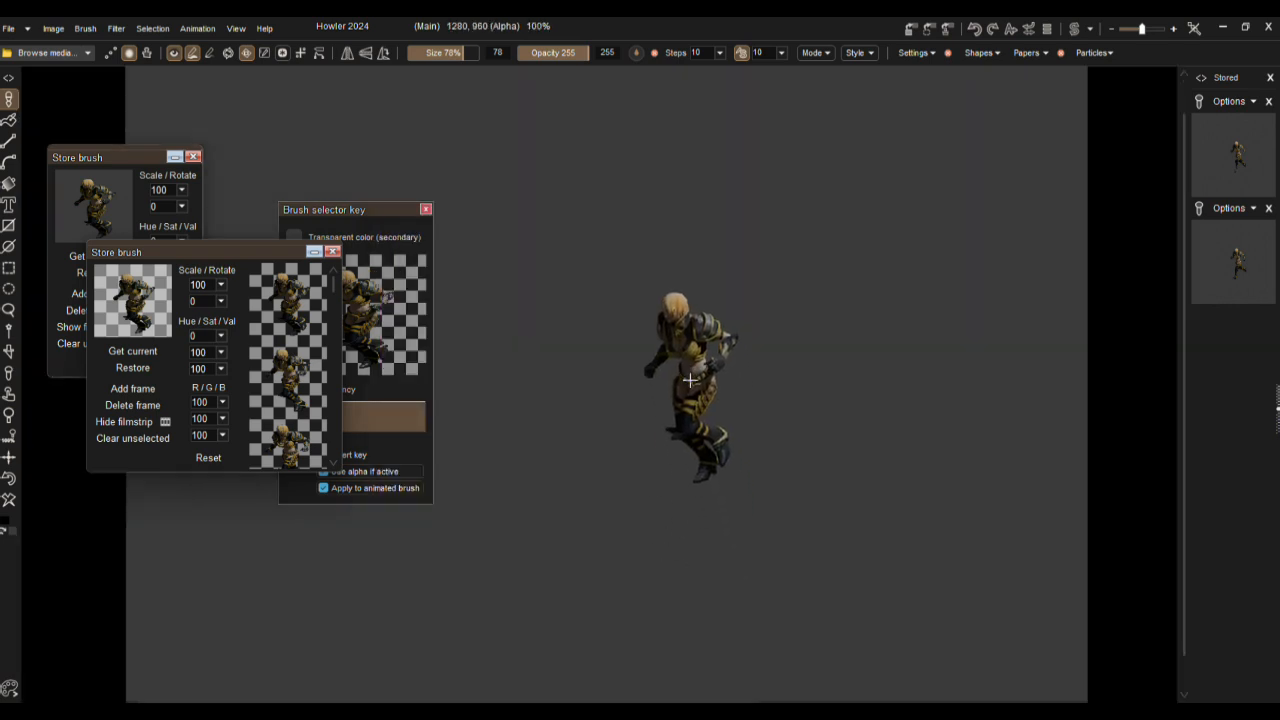
pyautogui.moveTo(837, 400); pyautogui.dragTo(445, 414)
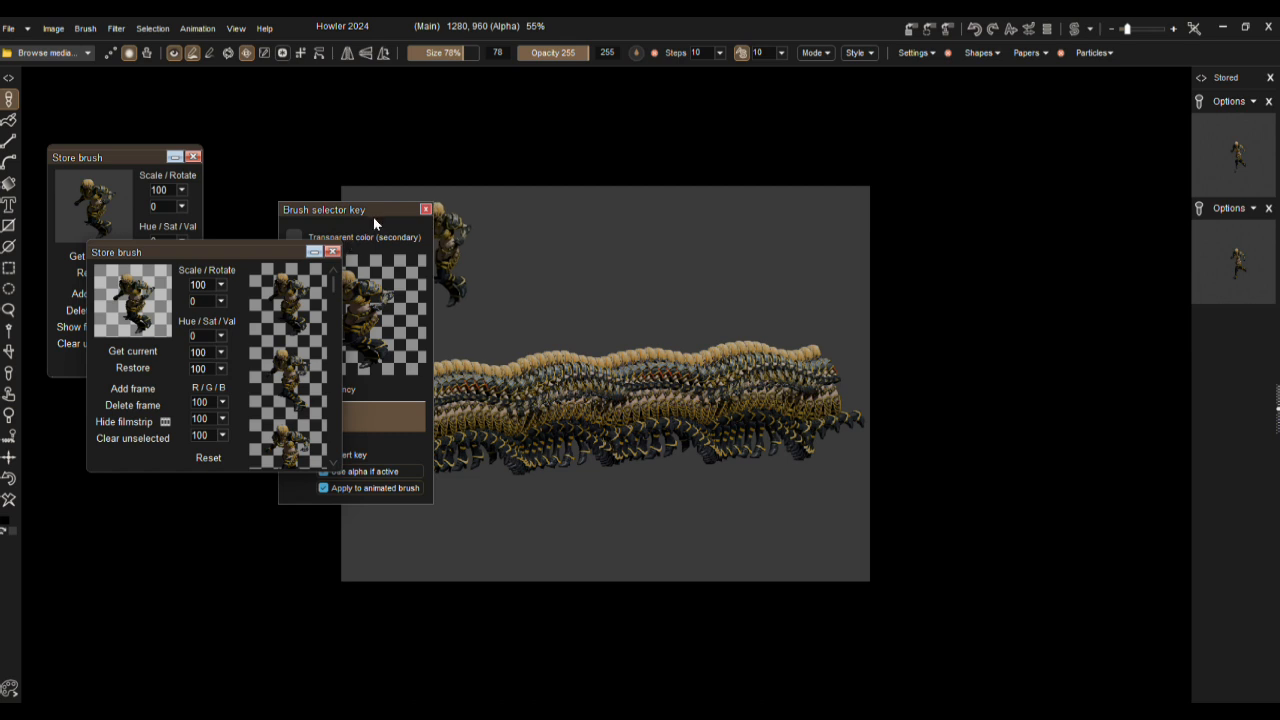
# Close the brush selector key and the unkeyed stored brush, and collapse the keyed stored brush with its filmstrip hidden
pyautogui.moveTo(374, 212)
pyautogui.mouseDown()
pyautogui.moveTo(109, 317)
pyautogui.moveTo(120, 329)
pyautogui.mouseUp()
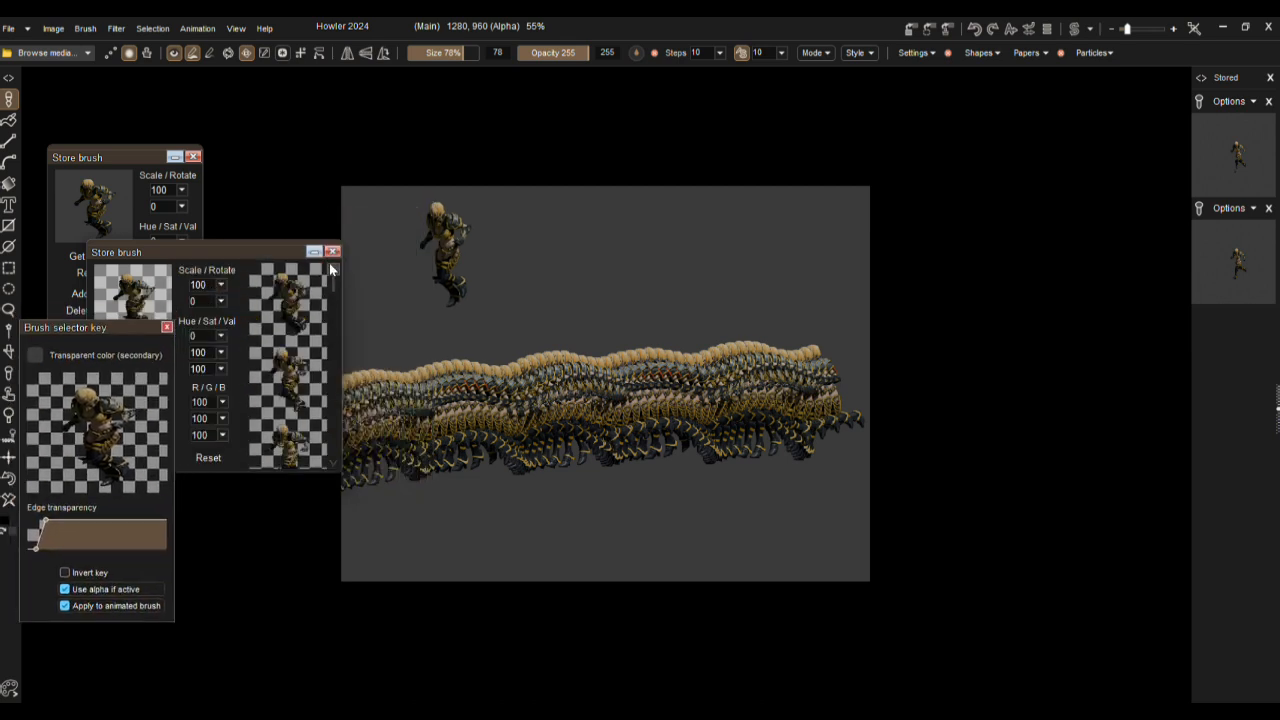
pyautogui.moveTo(275, 250); pyautogui.dragTo(264, 105)
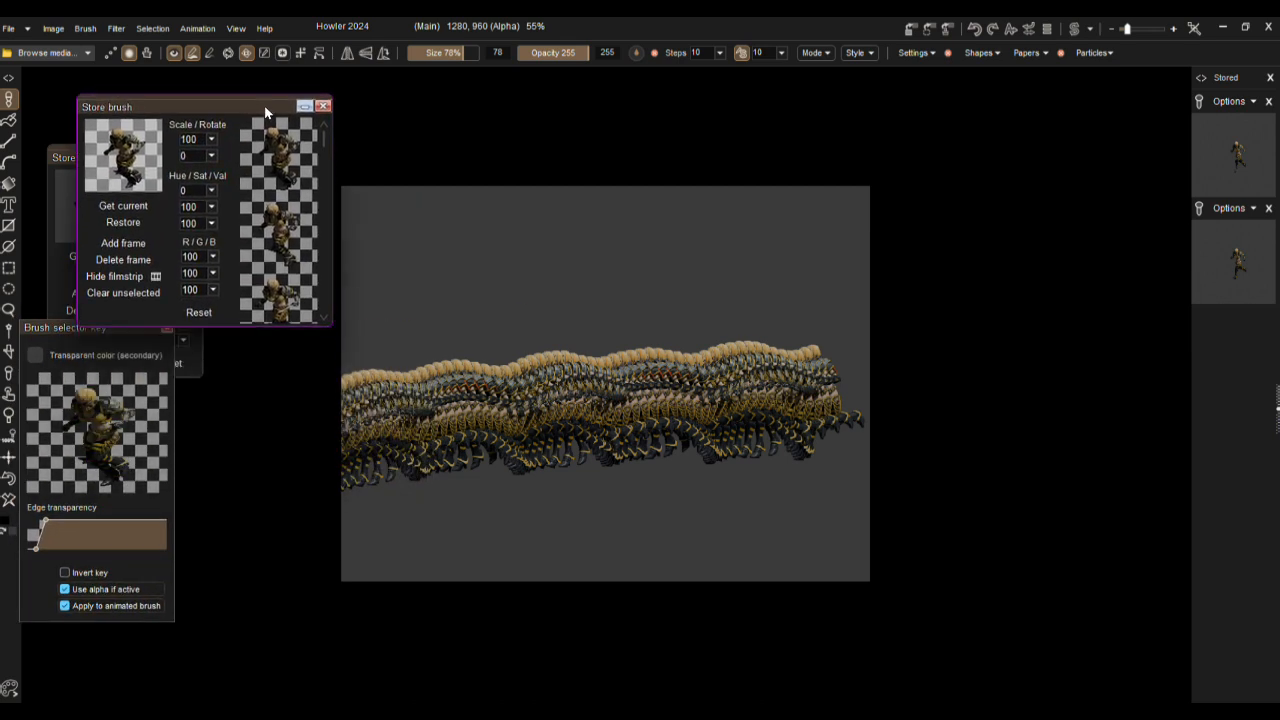
pyautogui.click(166, 331)
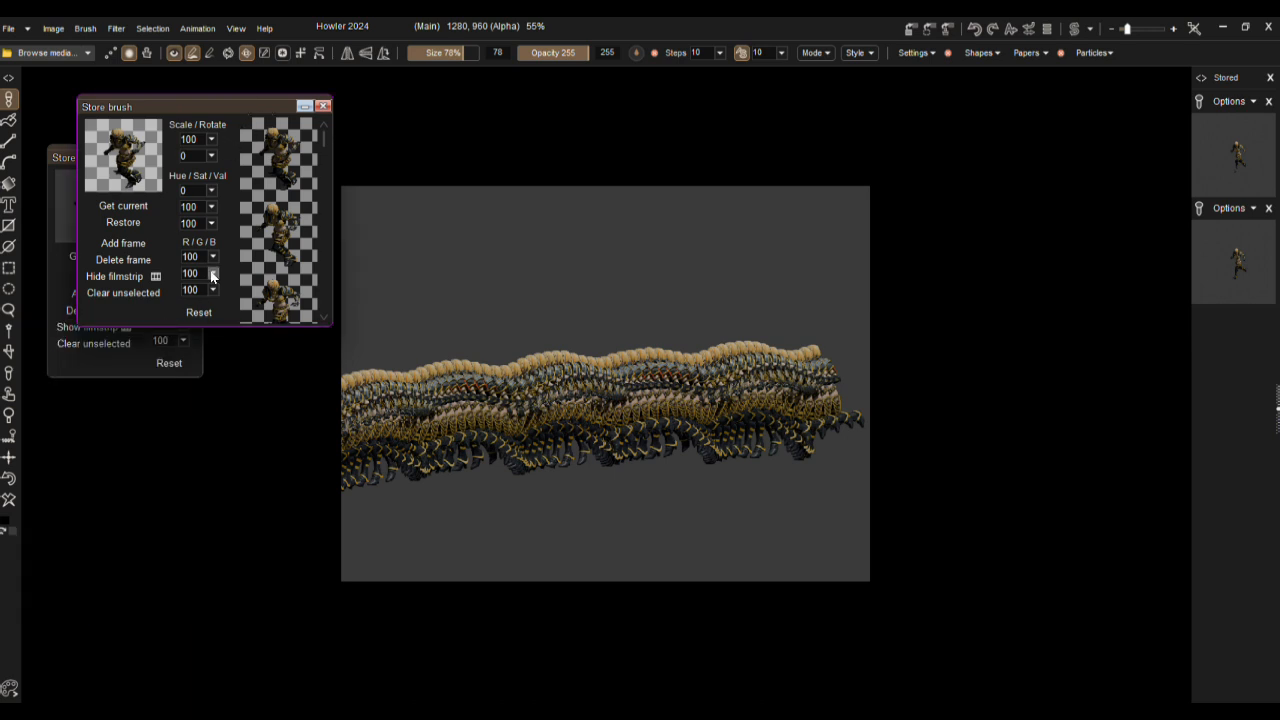
pyautogui.click(122, 277)
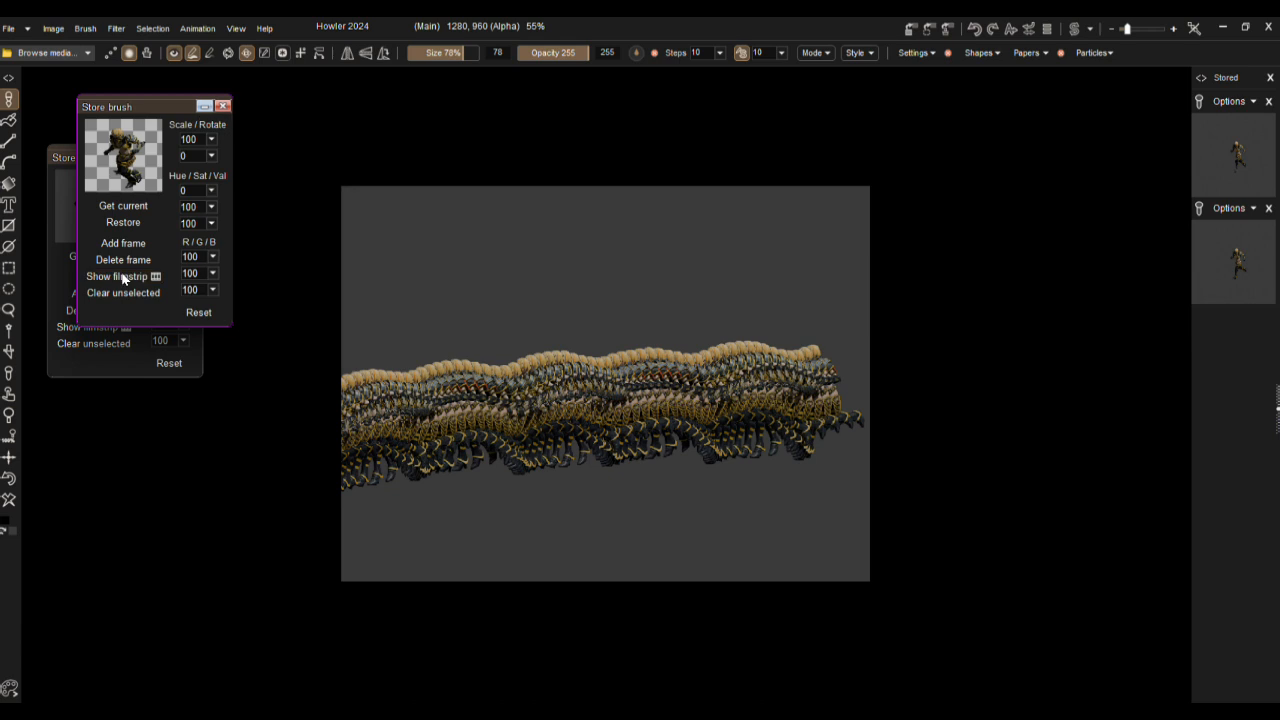
pyautogui.click(205, 105)
pyautogui.moveTo(137, 152); pyautogui.dragTo(172, 284)
pyautogui.click(227, 284)
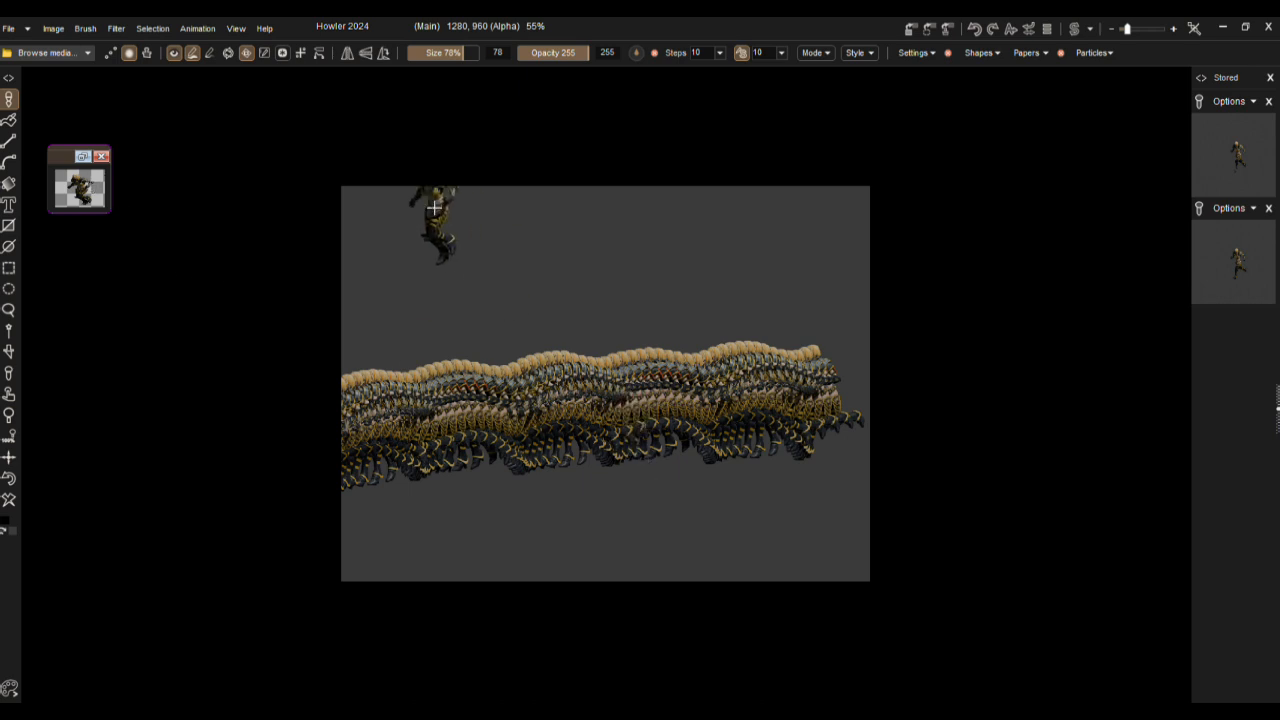
# Paint another horizontal stroke with the animated brush, then clear the canvas to plain gray
pyautogui.moveTo(879, 370); pyautogui.dragTo(343, 374)
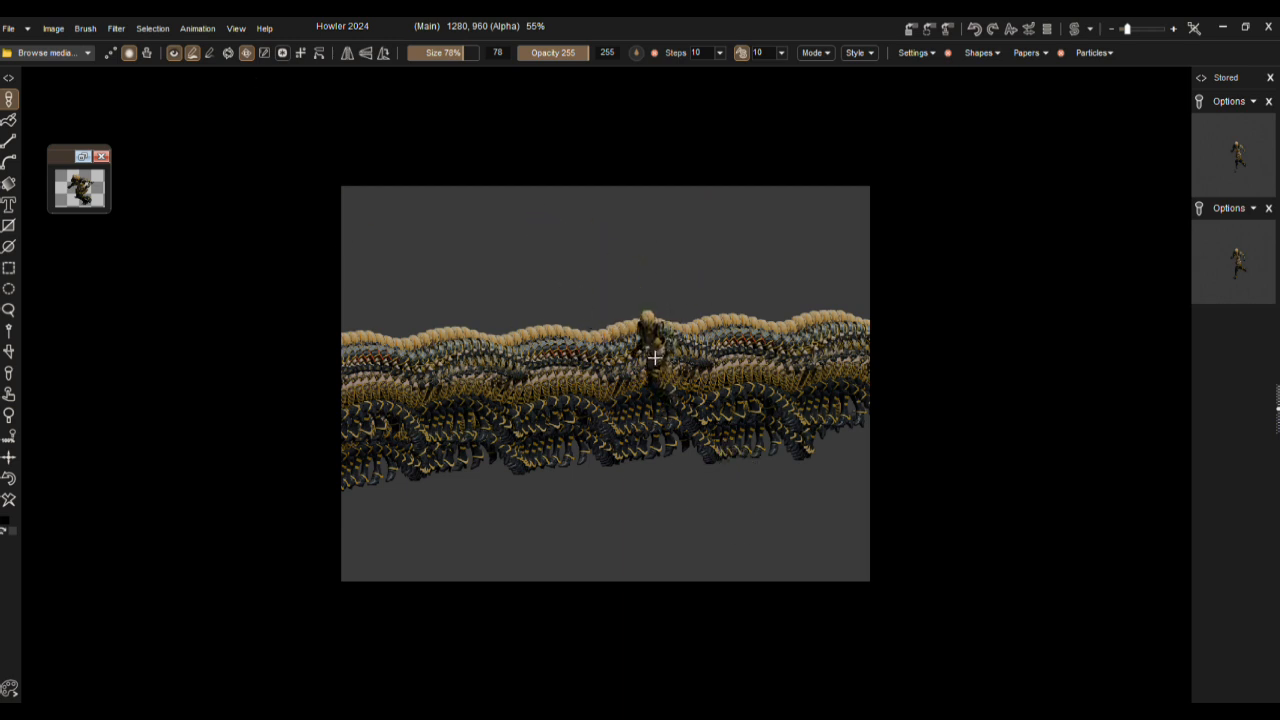
pyautogui.click(7, 503)
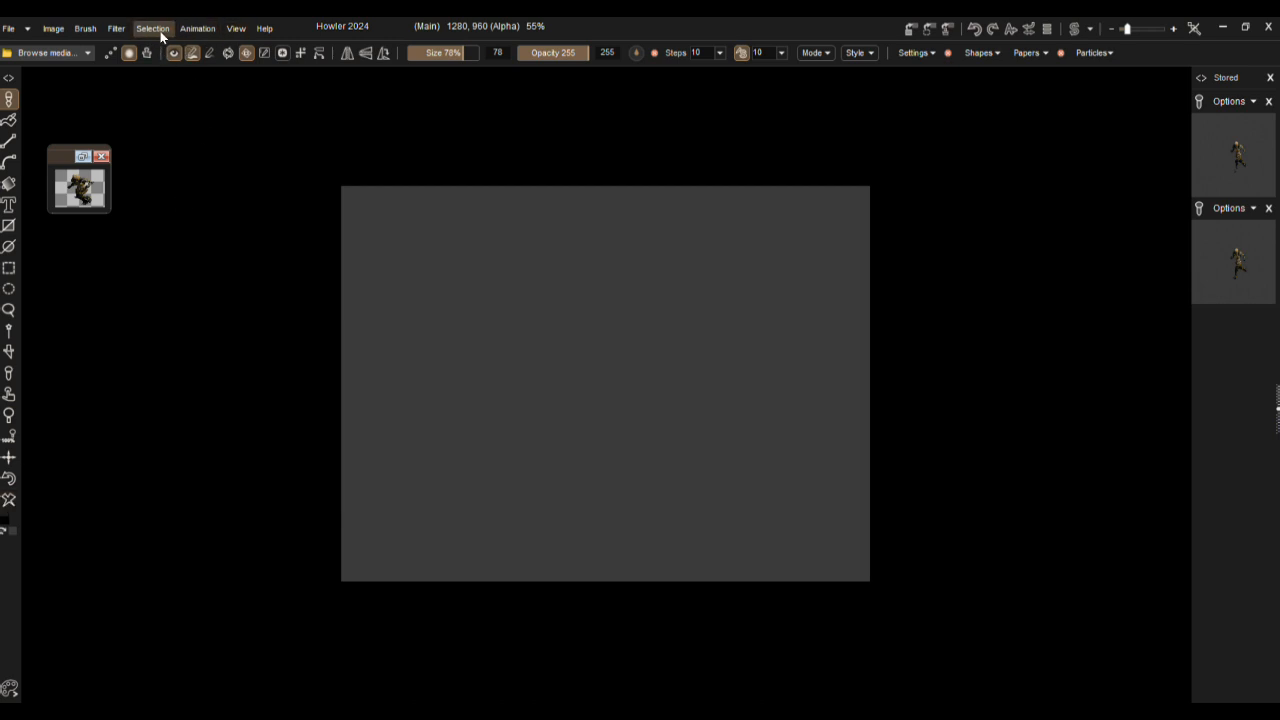
# Create a 60-frame animation at 24 fps filled with copies of the current gray frame
pyautogui.click(195, 29)
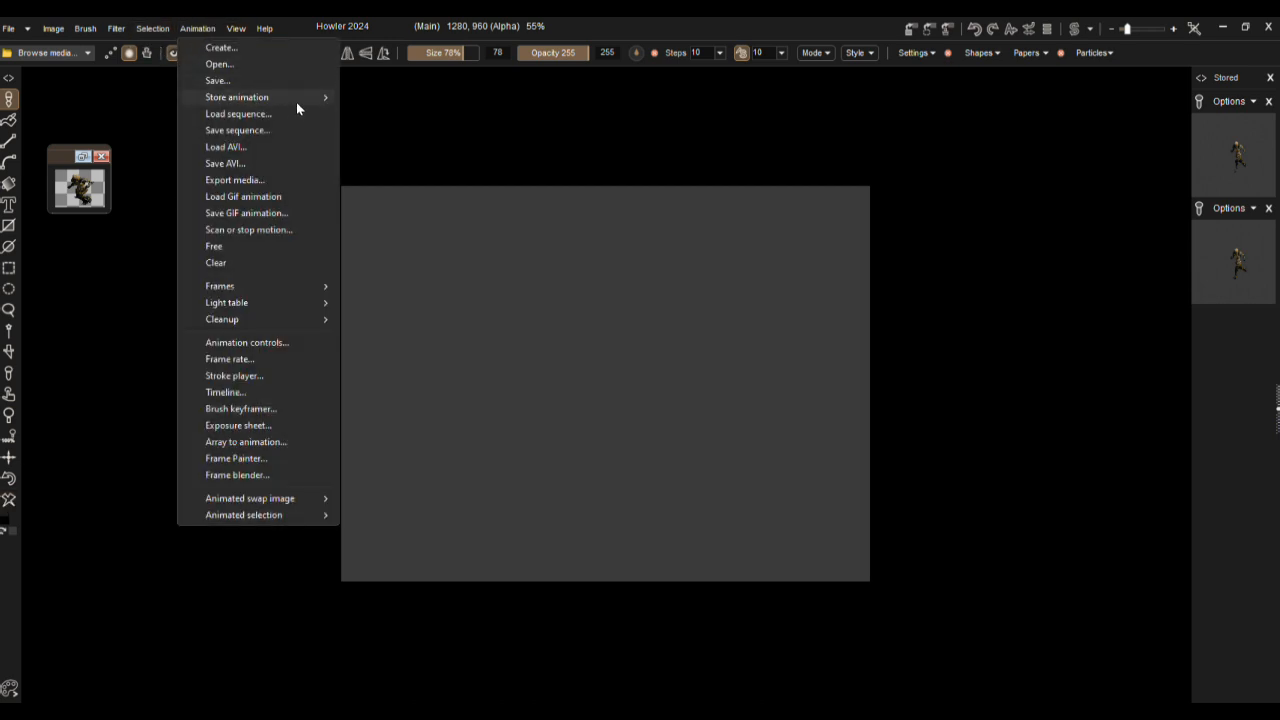
pyautogui.moveTo(222, 98)
pyautogui.click(222, 47)
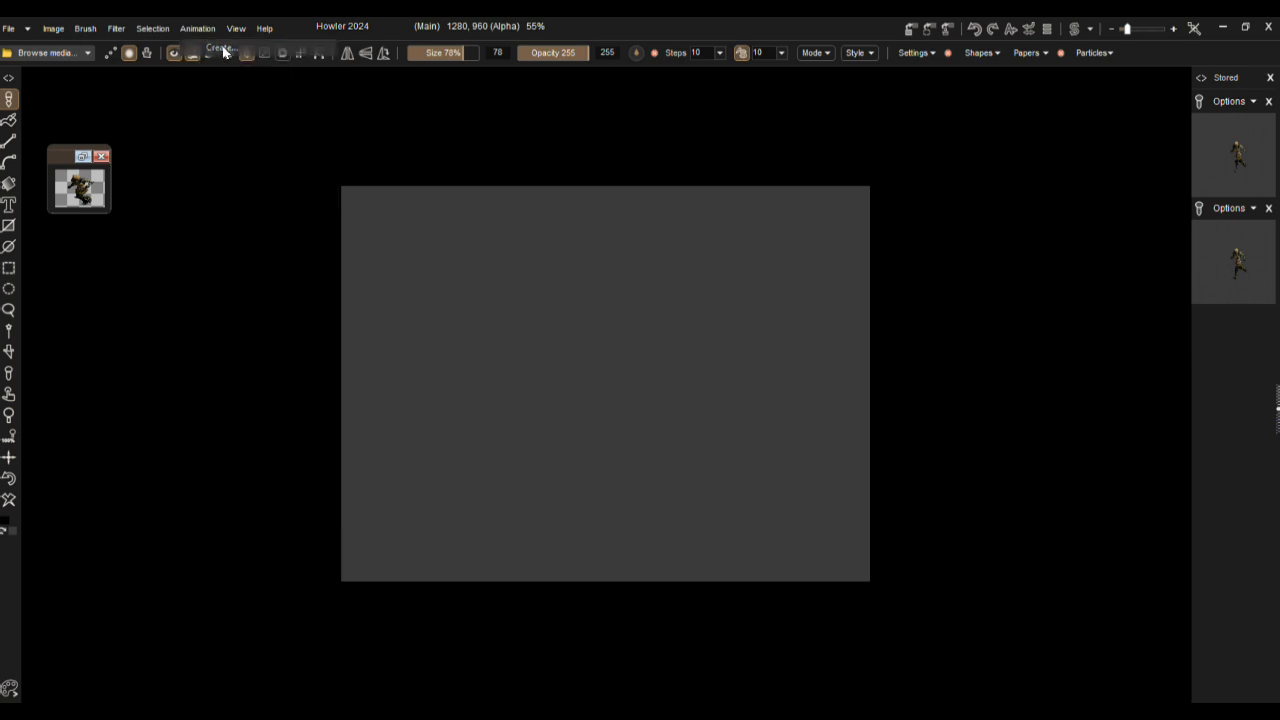
pyautogui.moveTo(502, 299); pyautogui.dragTo(443, 297)
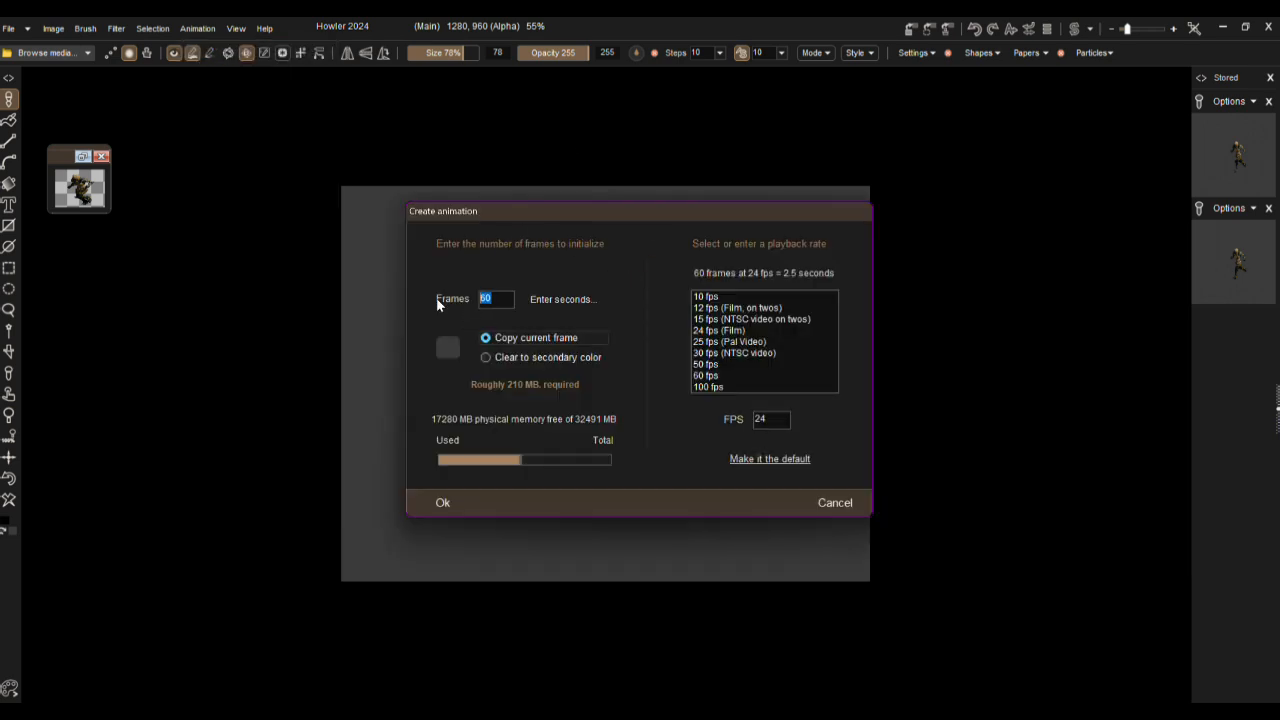
pyautogui.click(460, 502)
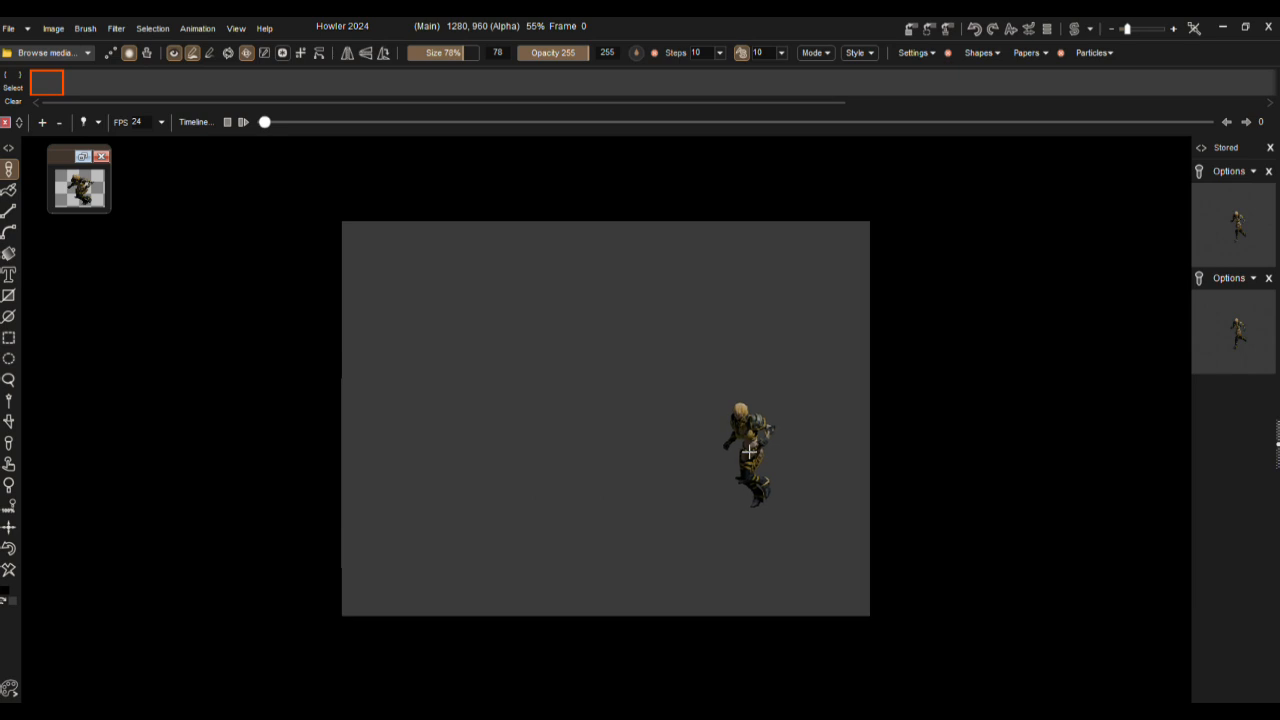
# Paint a horizontal stroke of running characters on the first frame and undo it
pyautogui.moveTo(848, 420)
pyautogui.mouseDown()
pyautogui.moveTo(380, 420)
pyautogui.moveTo(270, 404)
pyautogui.mouseUp()
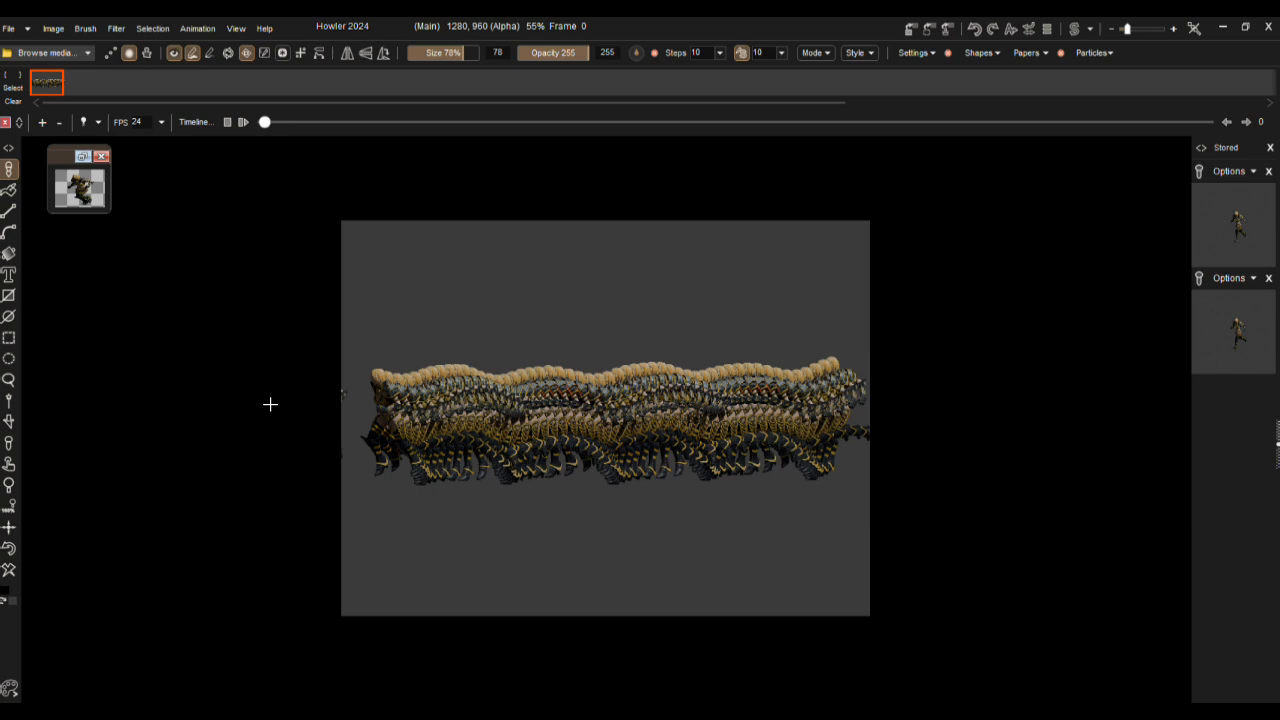
pyautogui.click(7, 550)
pyautogui.click(7, 550)
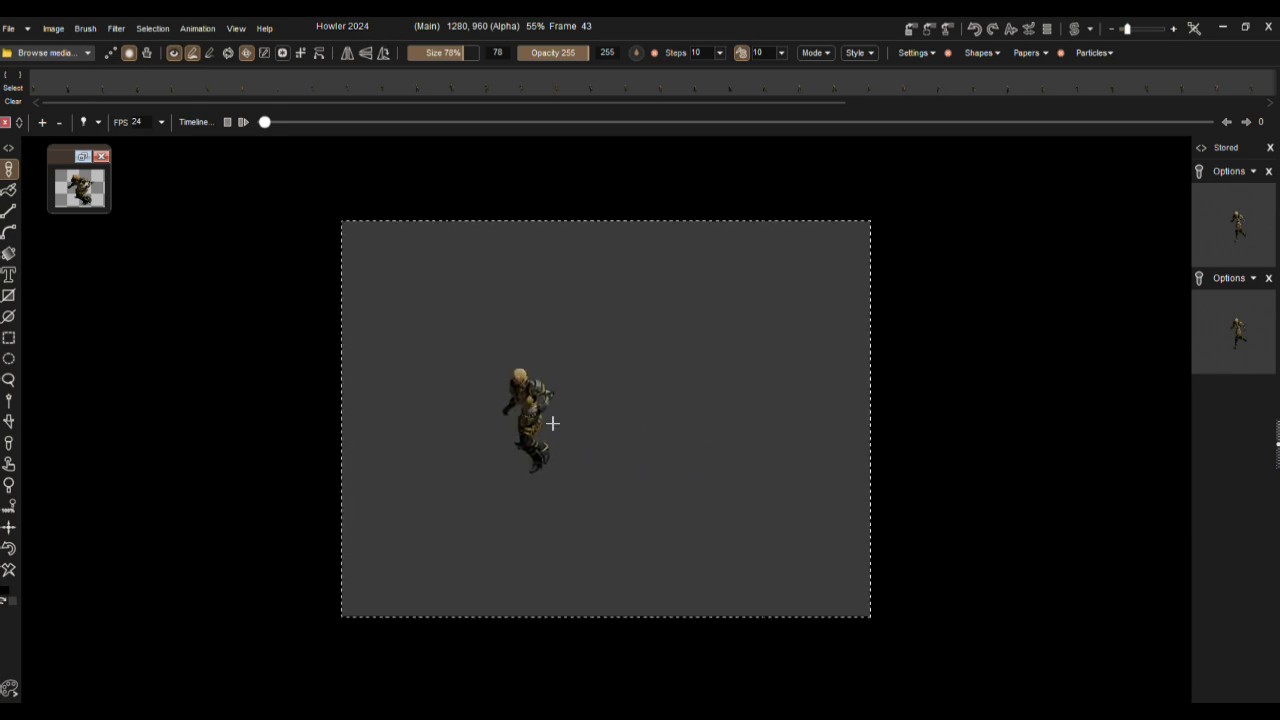
# Fill the canvas with a vertical linear gradient using the blue-violet preset, with a dark upper edge and a horizon at mid-height
pyautogui.click(201, 29)
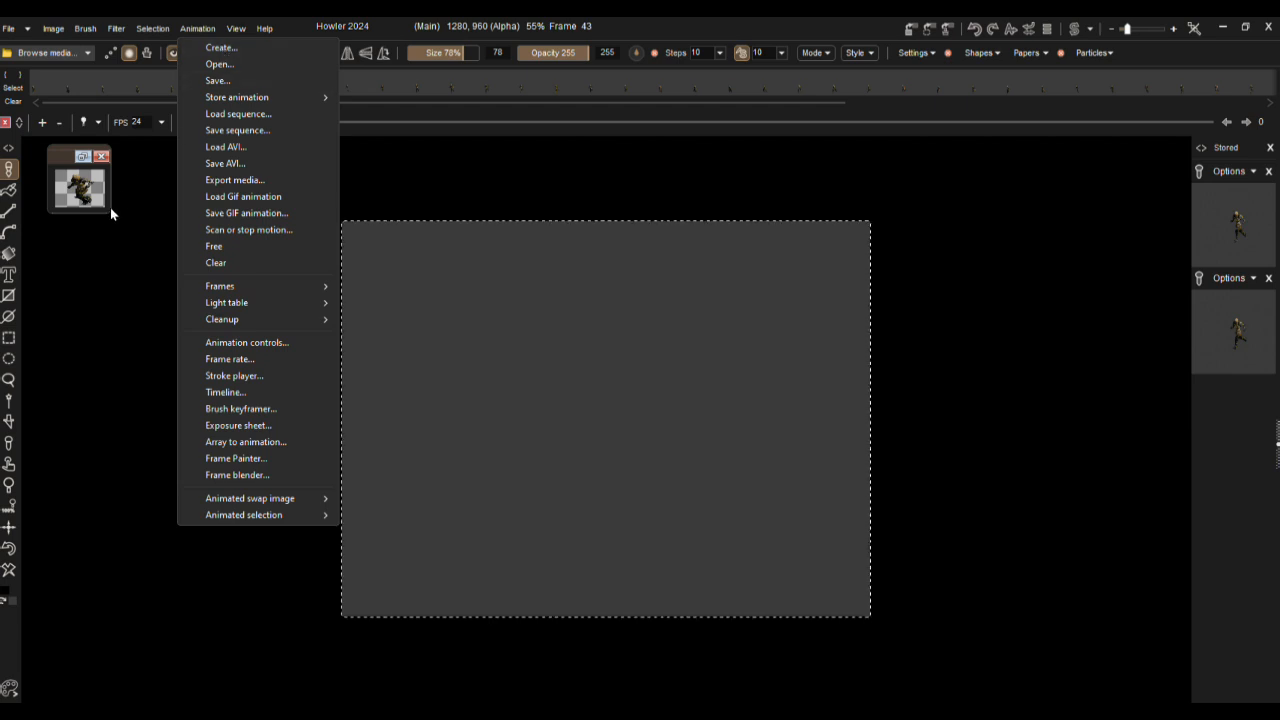
pyautogui.click(8, 258)
pyautogui.rightClick(8, 258)
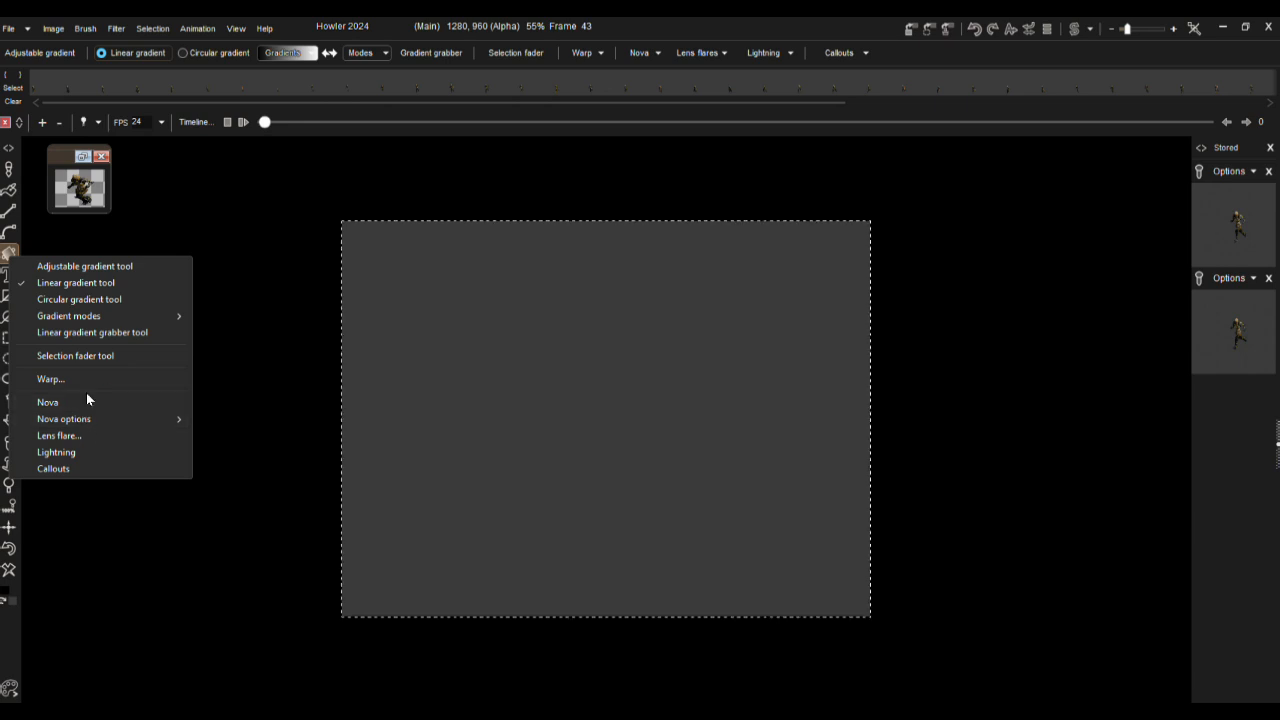
pyautogui.moveTo(71, 322)
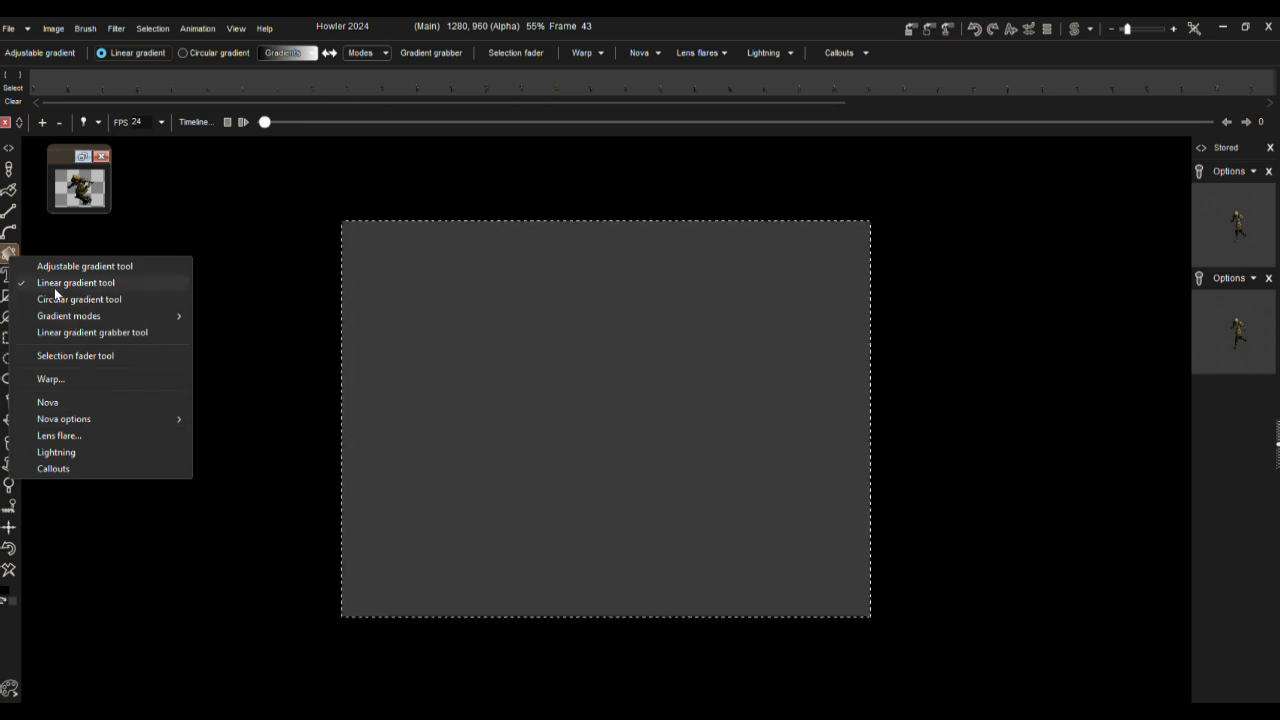
pyautogui.click(54, 288)
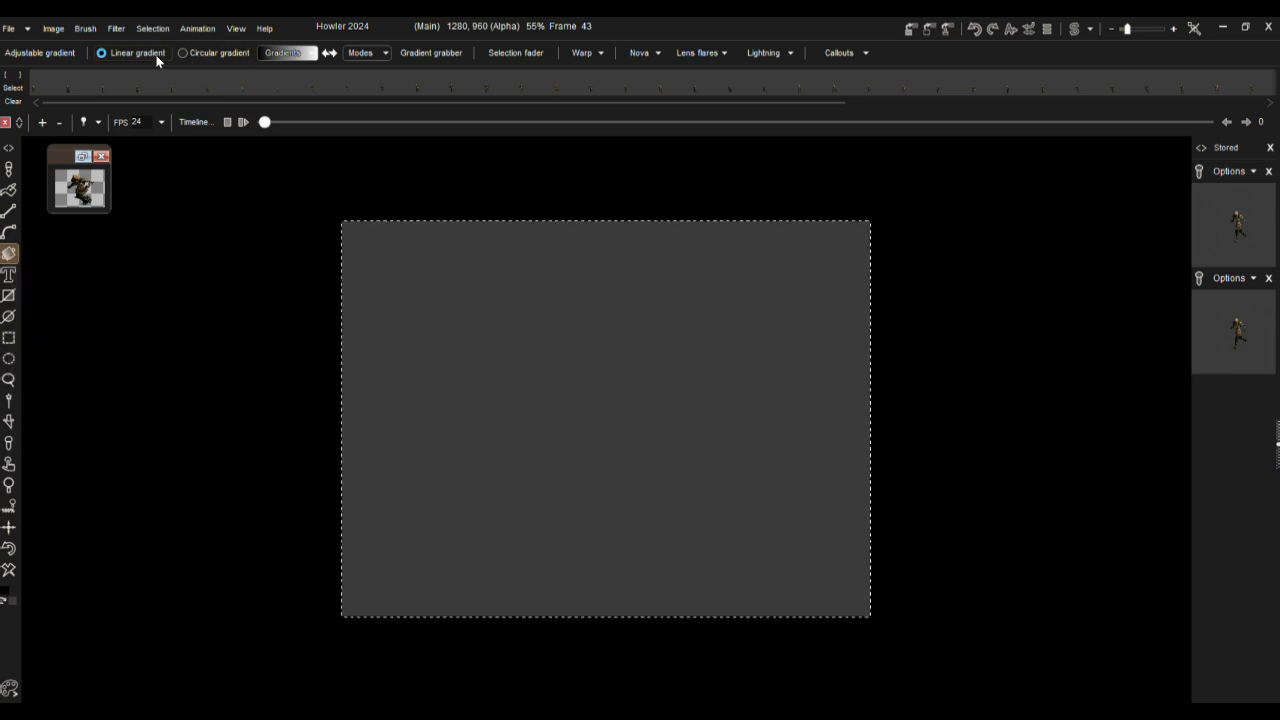
pyautogui.click(288, 54)
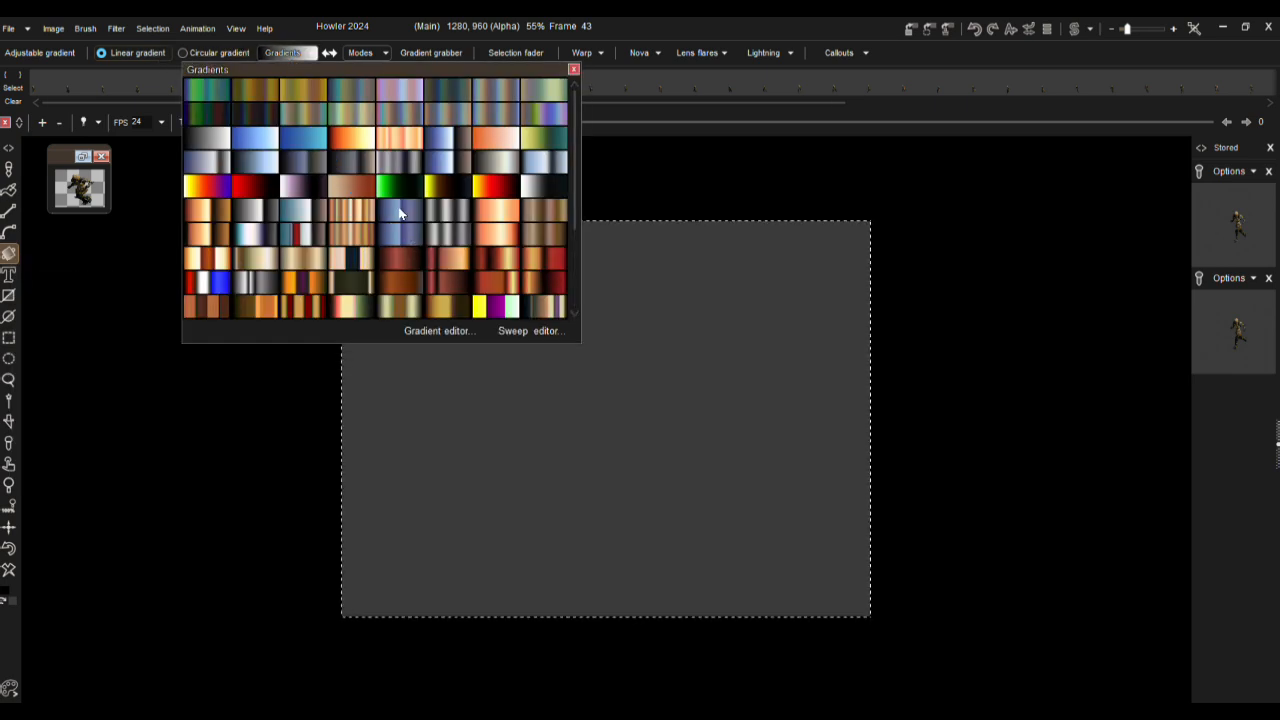
pyautogui.click(399, 216)
pyautogui.moveTo(594, 588); pyautogui.dragTo(582, 221)
pyautogui.moveTo(603, 338); pyautogui.dragTo(597, 678)
pyautogui.moveTo(594, 232); pyautogui.dragTo(594, 617)
# Replace the animation with a new 60-frame one at 24 fps that copies the current gradient frame
pyautogui.click(197, 28)
pyautogui.click(218, 49)
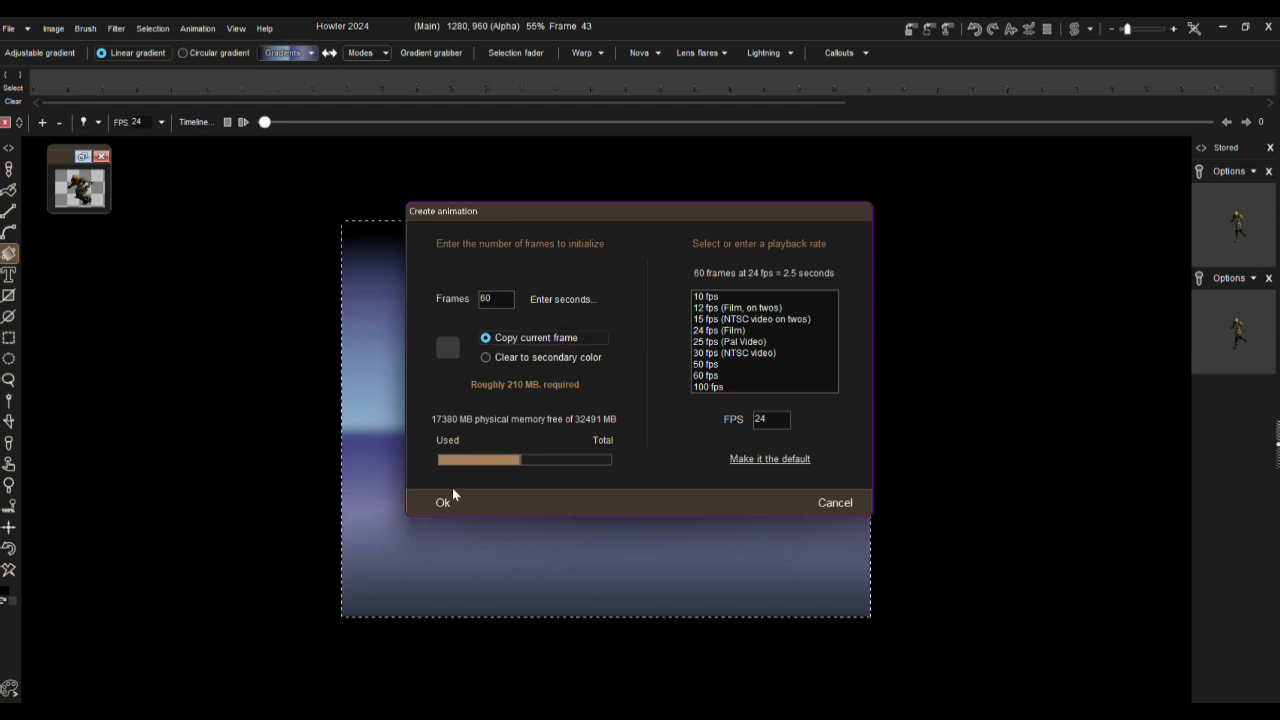
pyautogui.click(444, 502)
pyautogui.click(624, 411)
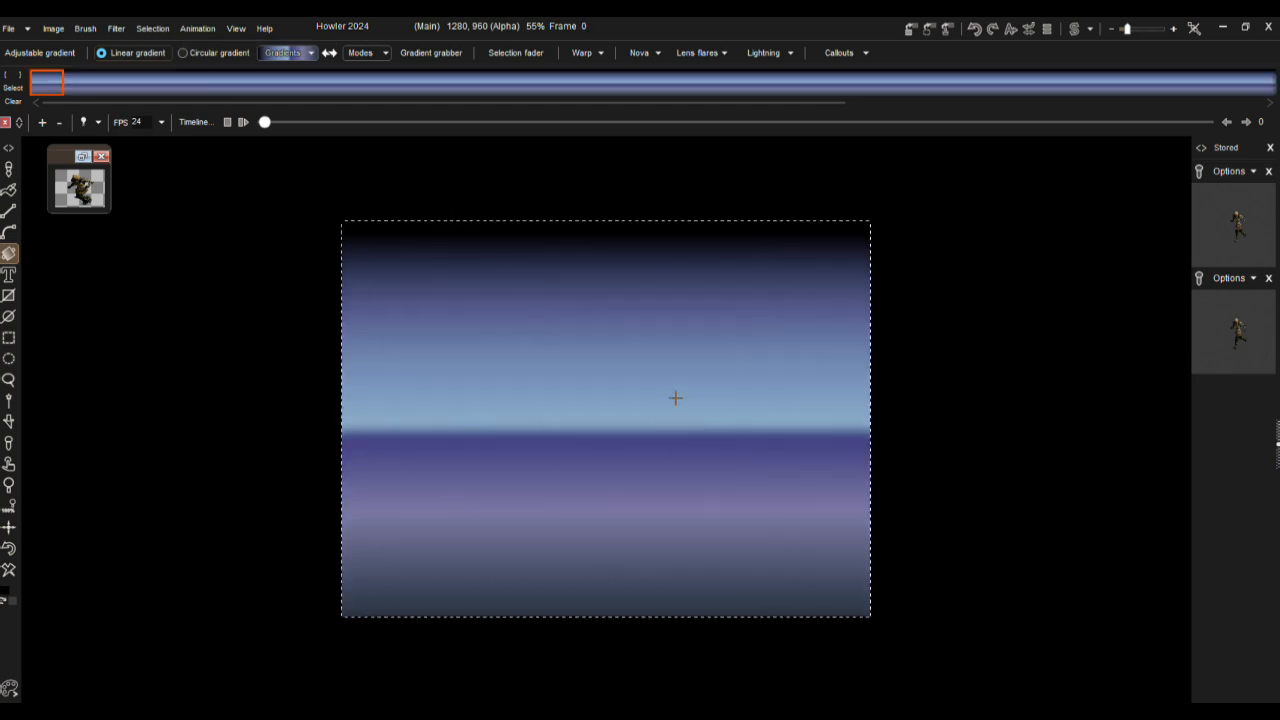
# Store a copy of the gradient image and remove the selection from the canvas
pyautogui.click(911, 30)
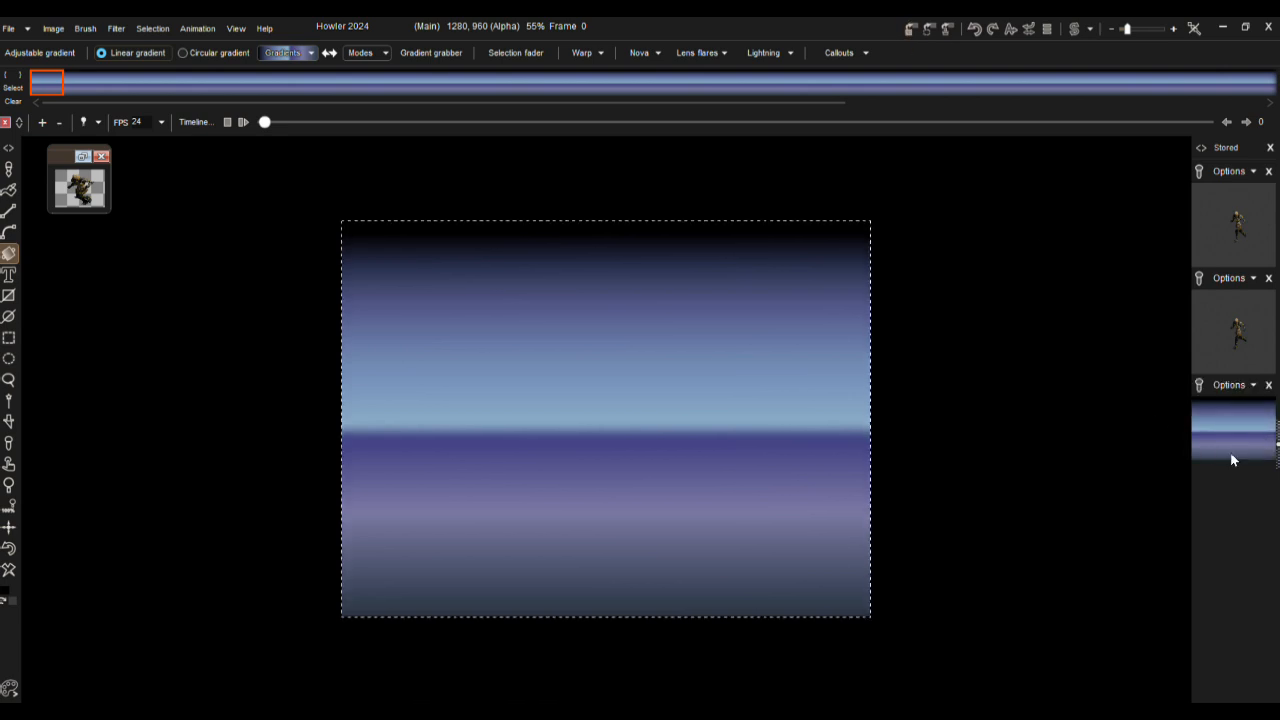
pyautogui.click(149, 30)
pyautogui.click(174, 48)
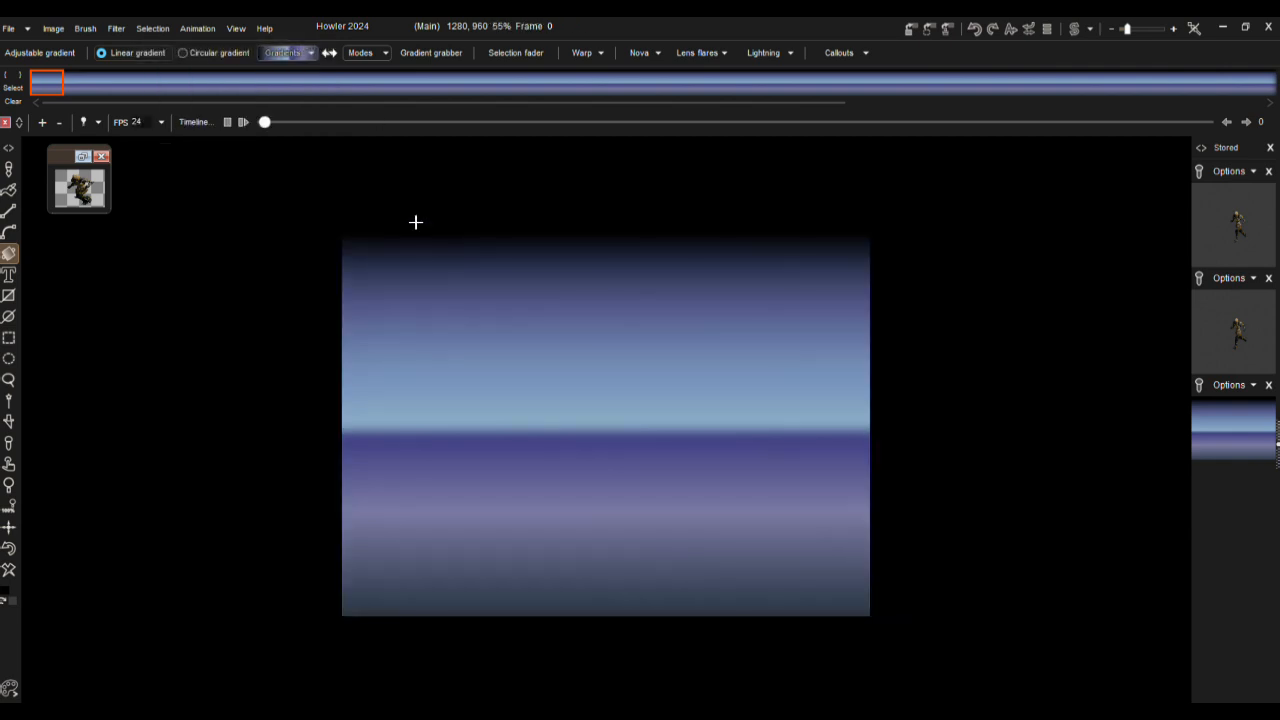
pyautogui.scroll(1, 677, 458)
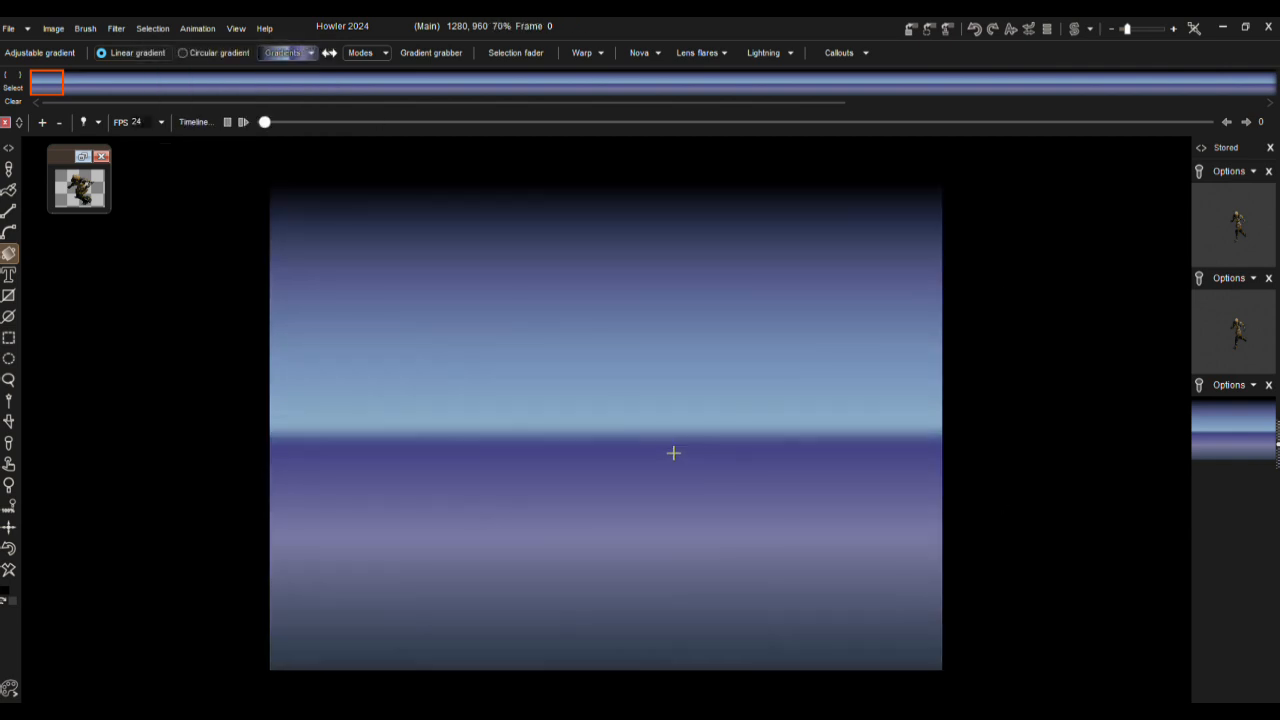
pyautogui.scroll(-1, 673, 453)
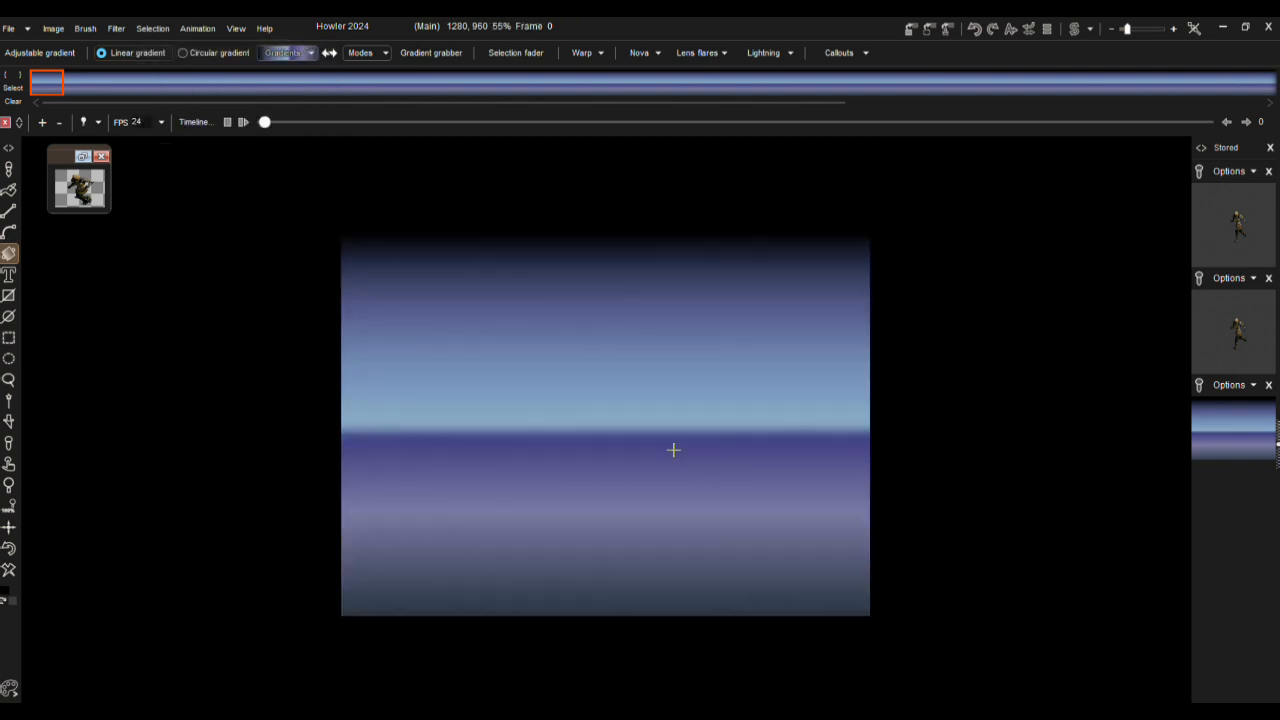
# Return to the animated running-character brush and reduce its size to 29%
pyautogui.click(8, 169)
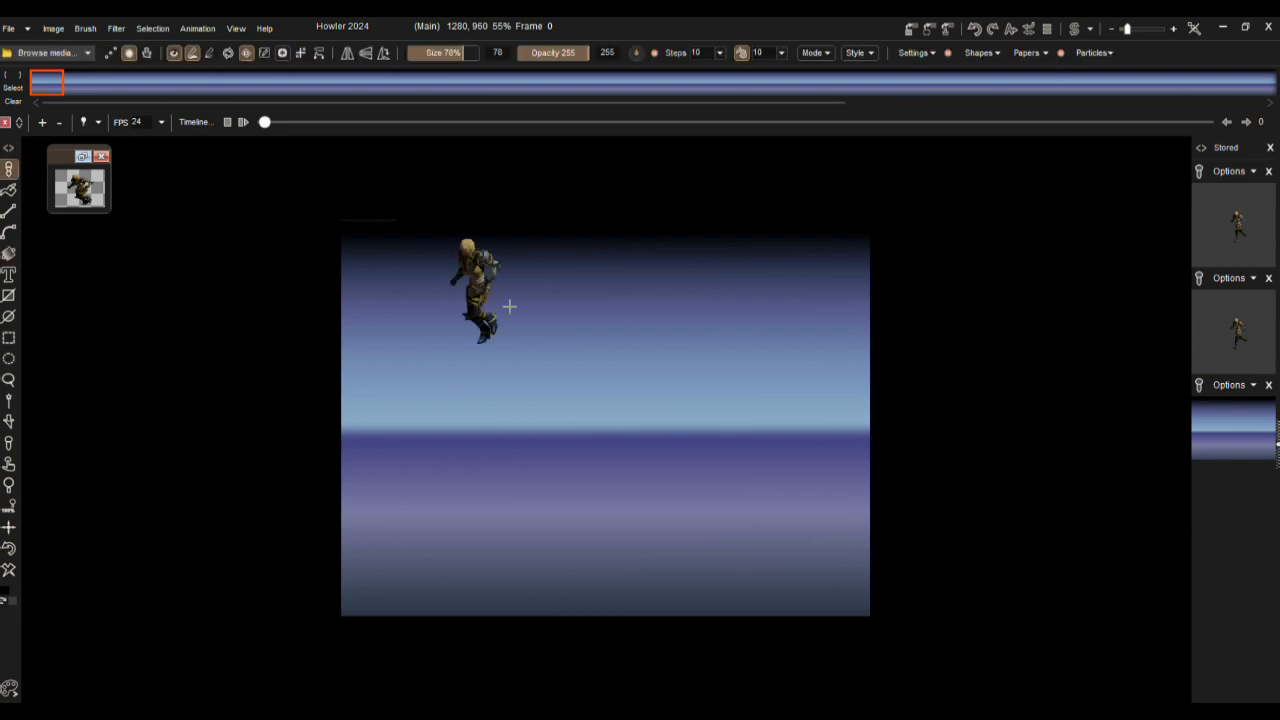
pyautogui.click(174, 53)
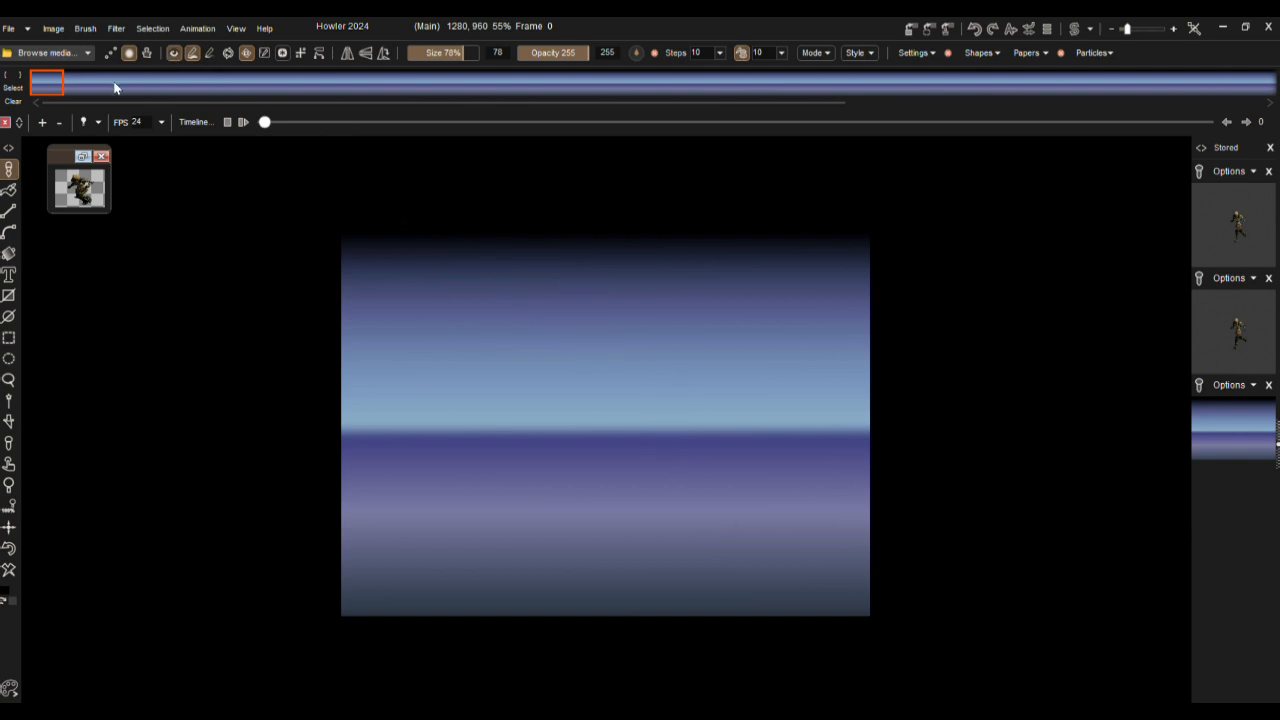
pyautogui.click(476, 52)
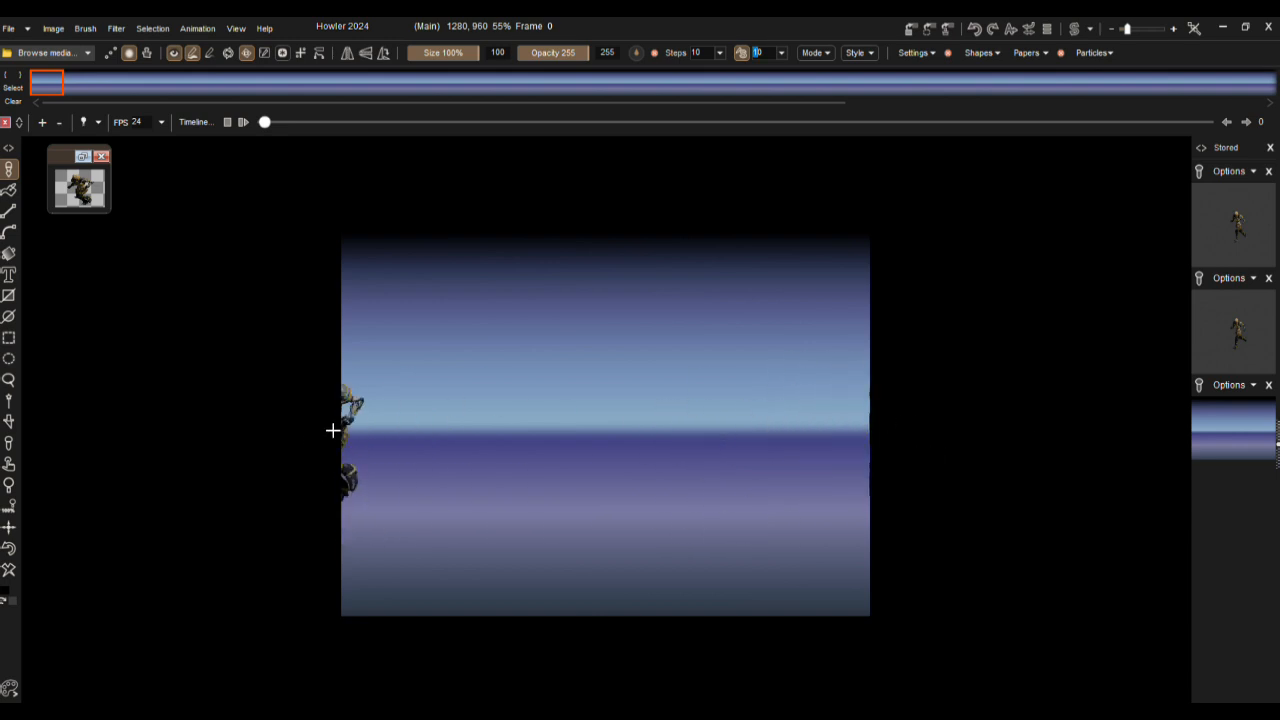
pyautogui.moveTo(466, 60); pyautogui.dragTo(423, 57)
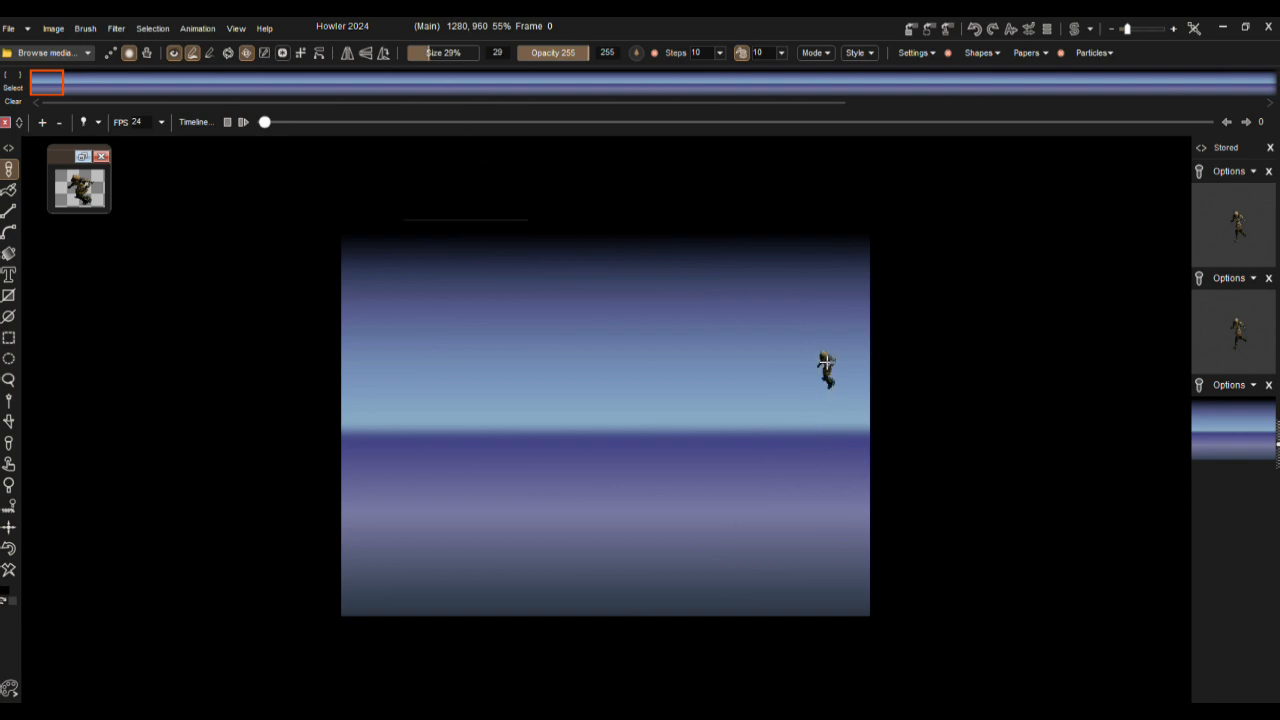
# Set both the brush step and the separate step value beside it to 6
pyautogui.click(782, 54)
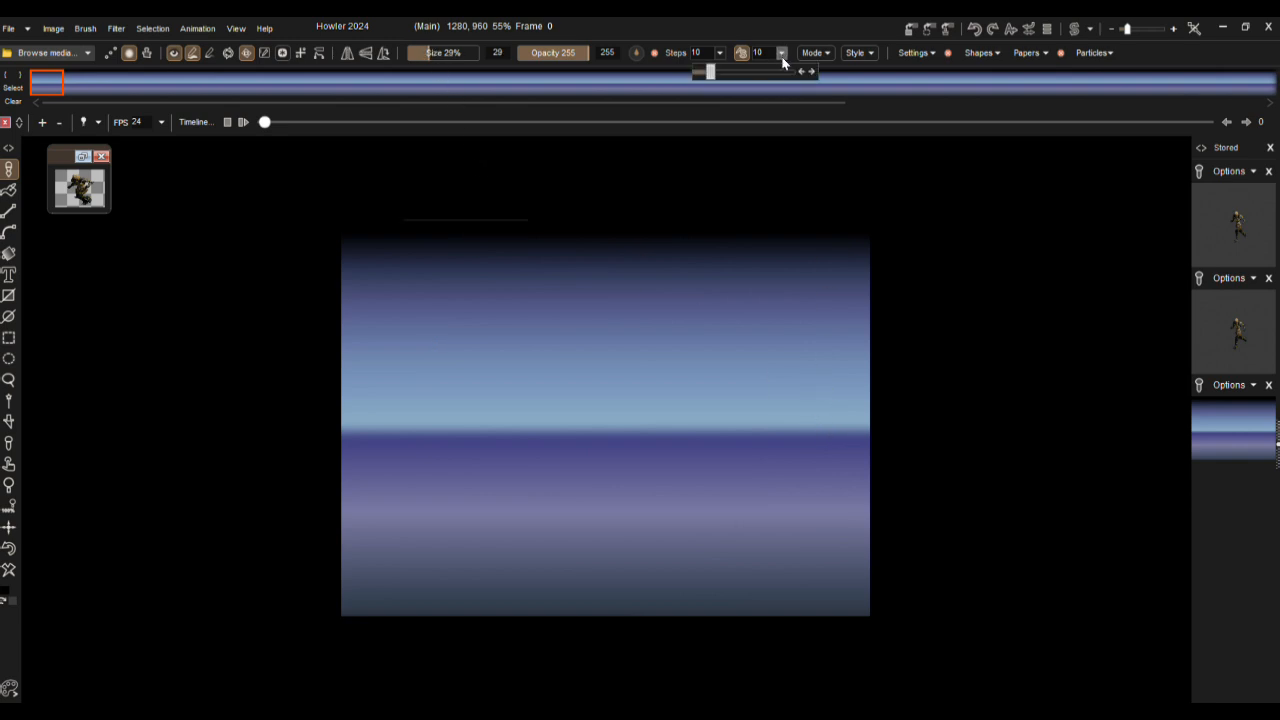
pyautogui.moveTo(716, 73); pyautogui.dragTo(705, 77)
pyautogui.click(914, 52)
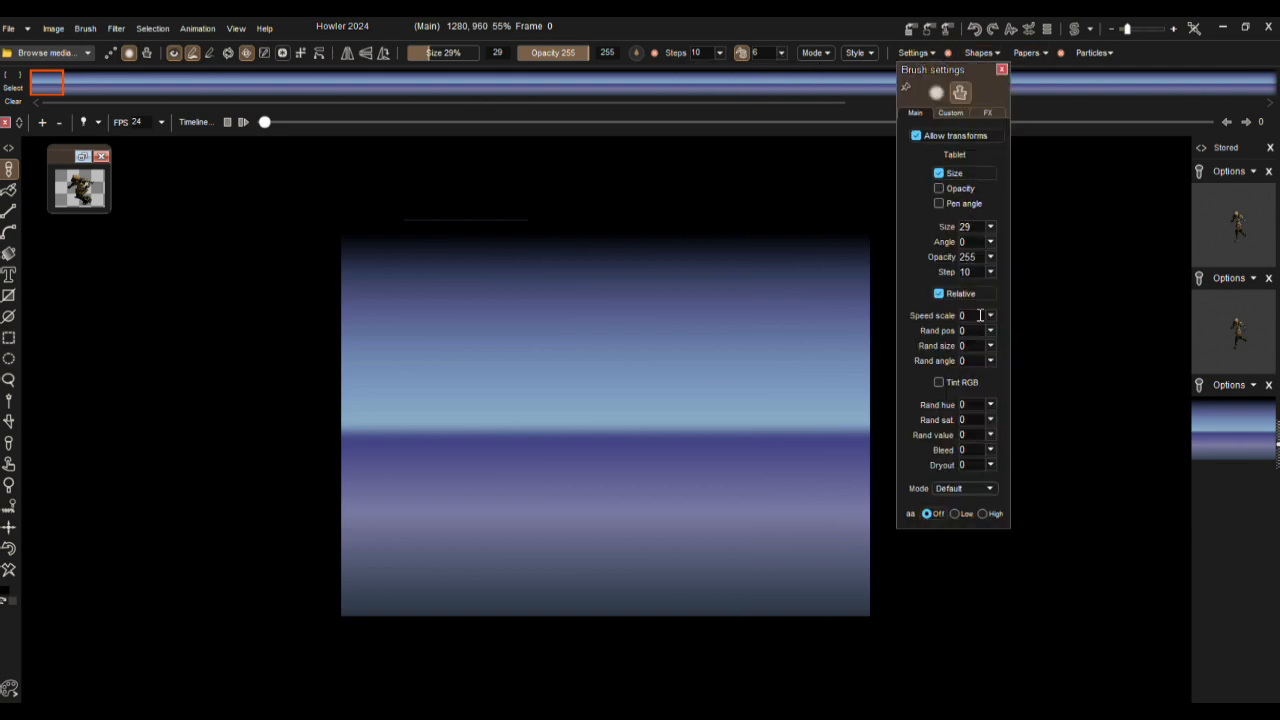
pyautogui.doubleClick(966, 273)
pyautogui.write('6')
# Paint a short trial stroke of small running characters above the horizon and undo it
pyautogui.moveTo(850, 350); pyautogui.dragTo(500, 362)
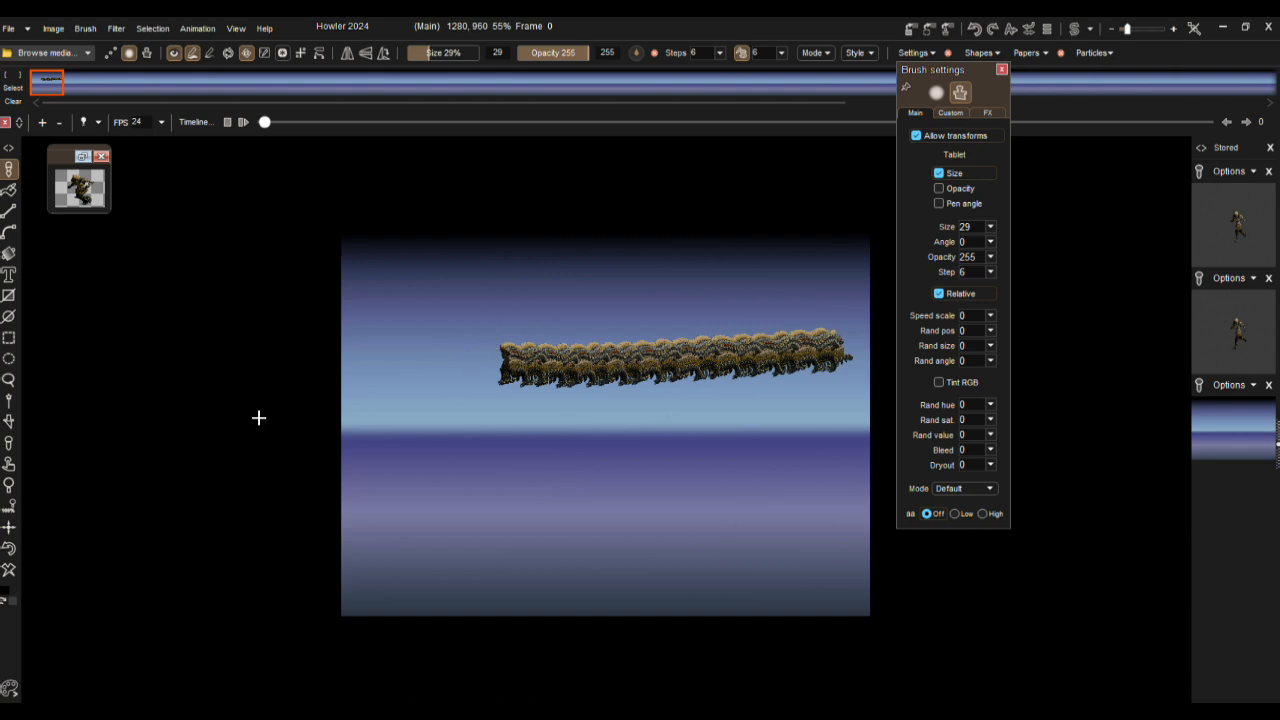
pyautogui.click(8, 549)
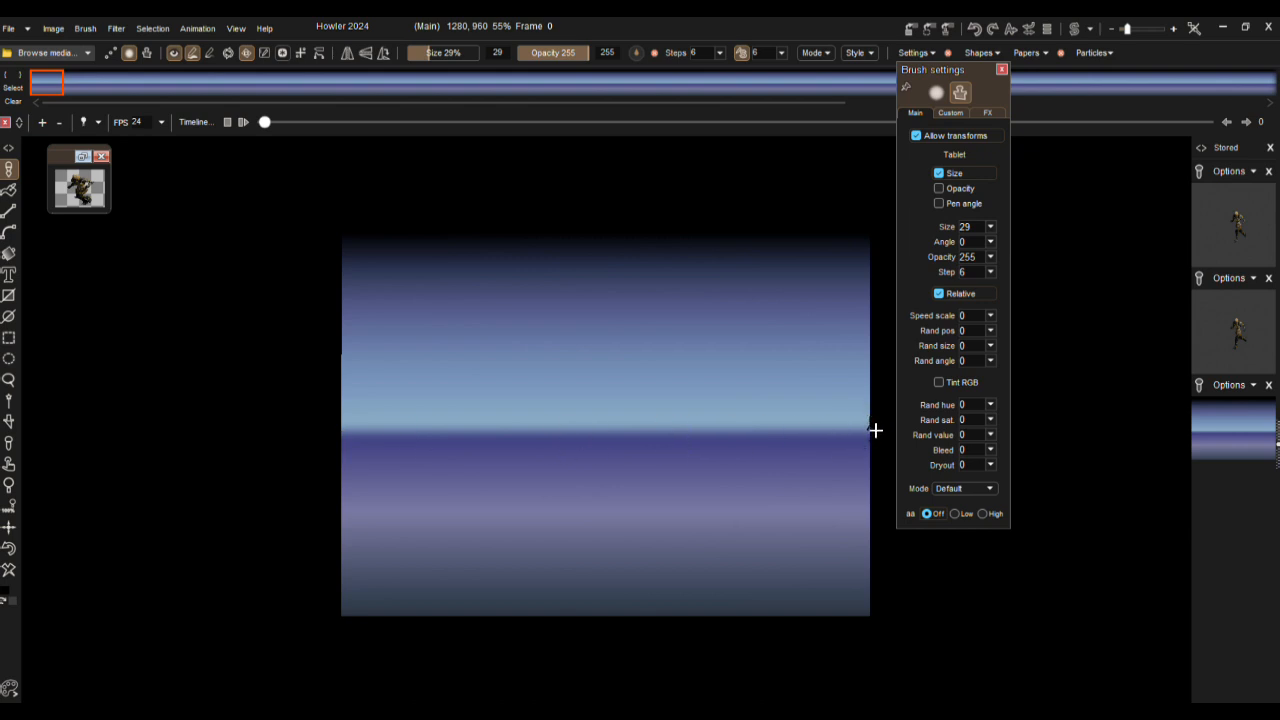
# Paint two right-to-left rows of small running characters just below the horizon, spread over the animation frames
pyautogui.moveTo(881, 436); pyautogui.dragTo(276, 460)
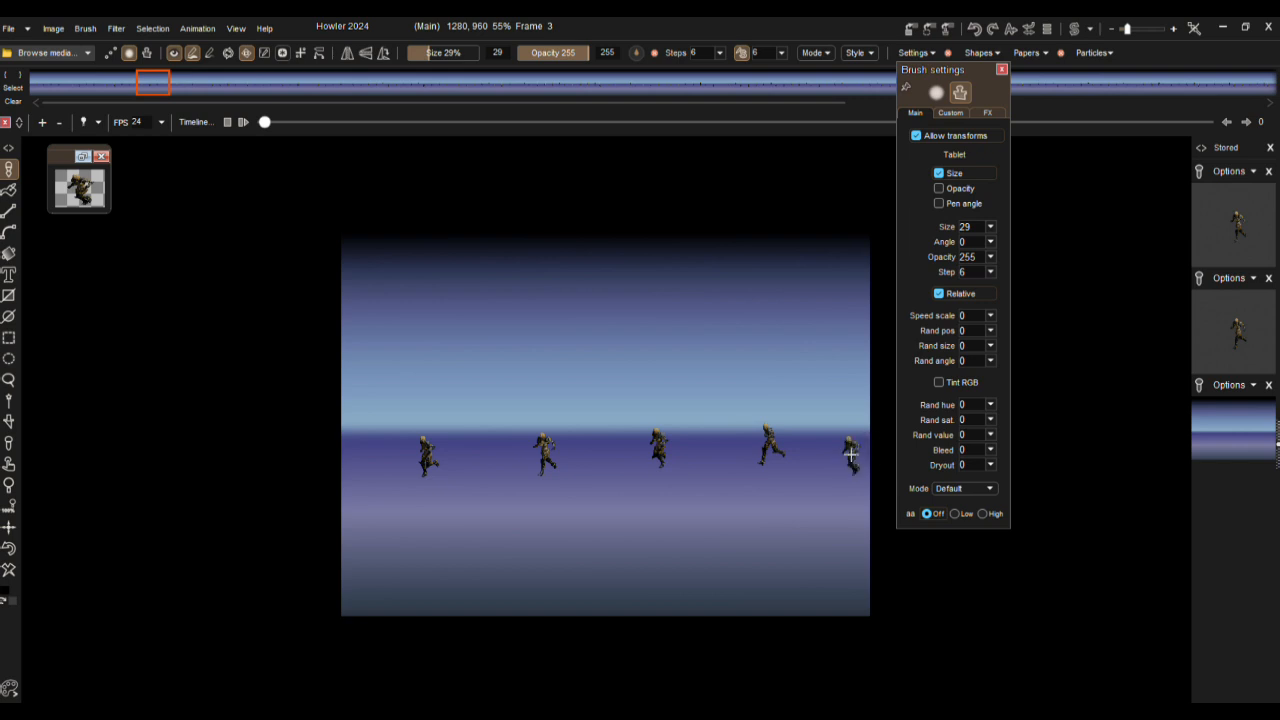
pyautogui.moveTo(881, 456)
pyautogui.mouseDown()
pyautogui.moveTo(571, 471)
pyautogui.moveTo(523, 486)
pyautogui.moveTo(477, 466)
pyautogui.moveTo(343, 457)
pyautogui.moveTo(338, 485)
pyautogui.mouseUp()
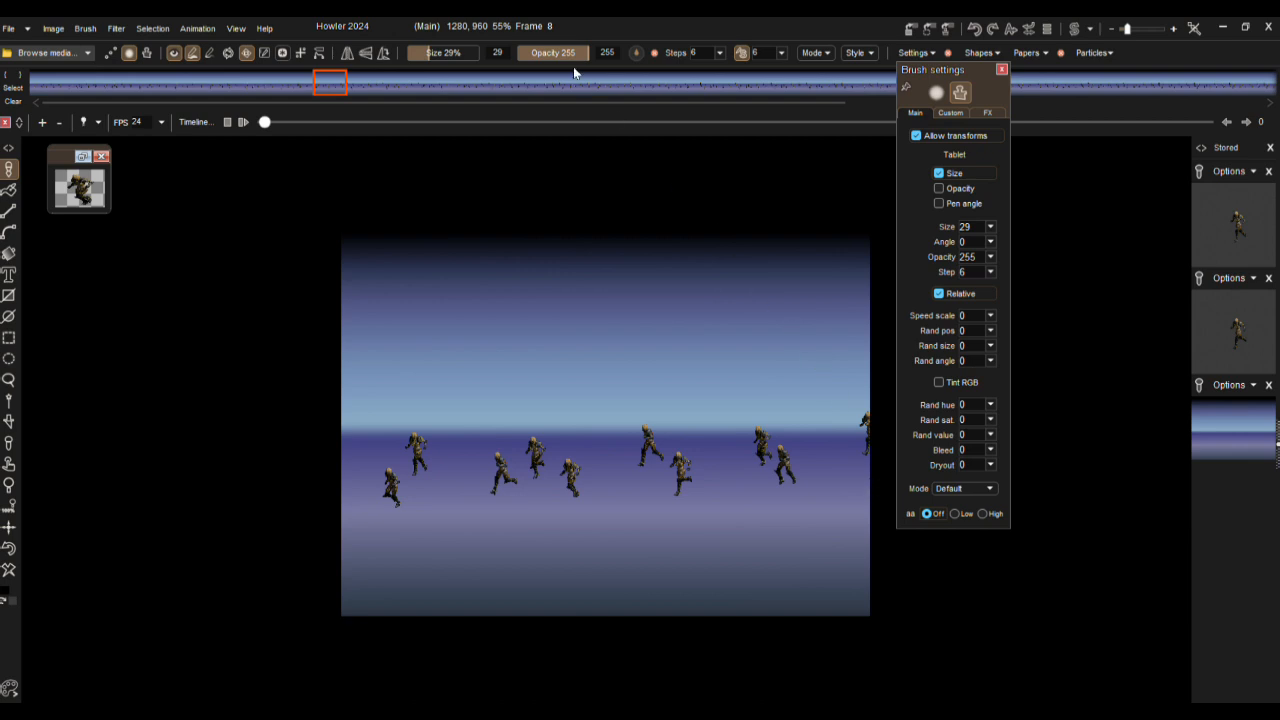
# Paint a nearer row of runners across the frames with brush size 46% and the separate step value at 8
pyautogui.moveTo(431, 56); pyautogui.dragTo(442, 55)
pyautogui.click(783, 55)
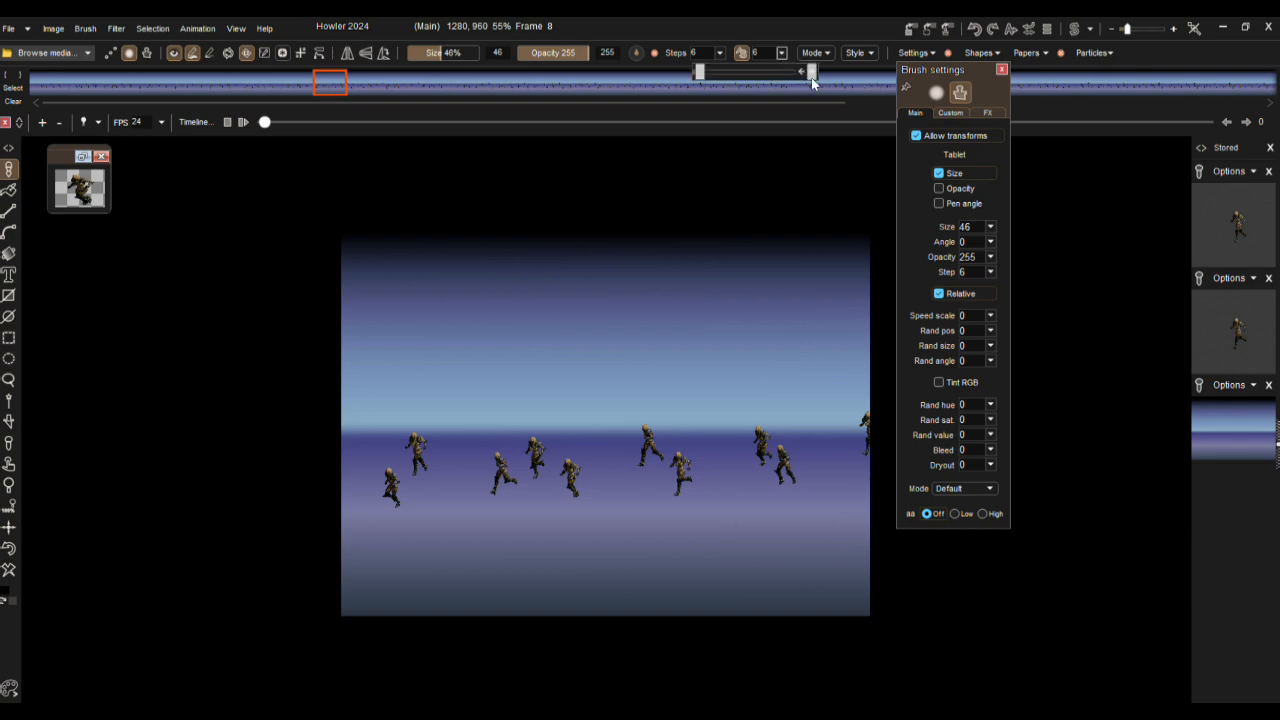
pyautogui.click(812, 72)
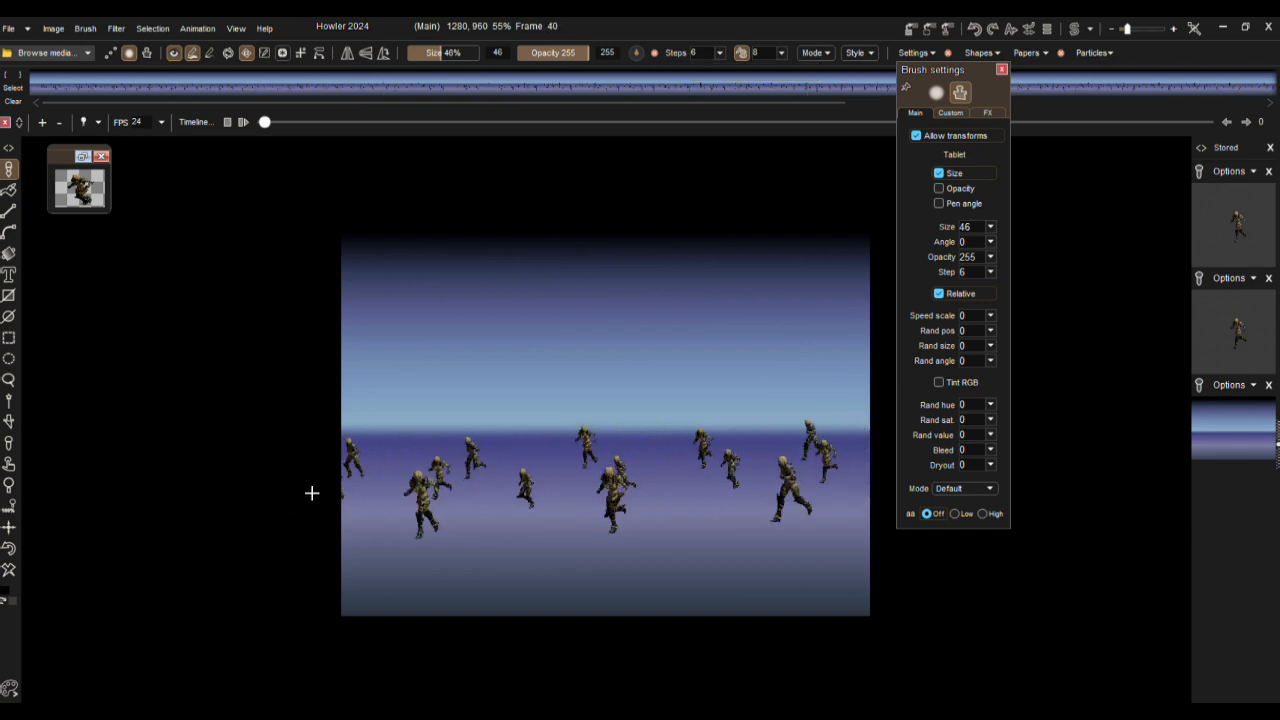
# Set the brush size to 58% and the separate step value to 10, and paint two larger rows of runners in the foreground
pyautogui.moveTo(432, 57); pyautogui.dragTo(455, 57)
pyautogui.click(781, 52)
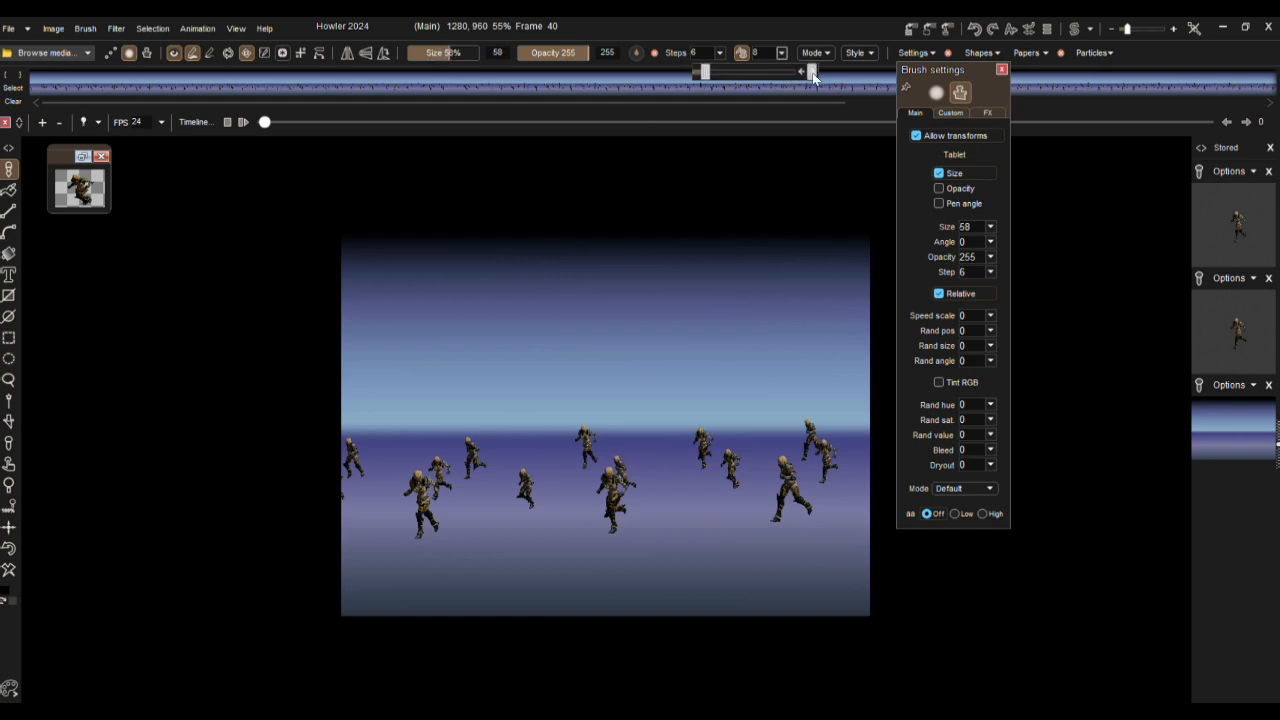
pyautogui.click(812, 72)
pyautogui.moveTo(883, 509)
pyautogui.mouseDown()
pyautogui.moveTo(363, 525)
pyautogui.moveTo(155, 539)
pyautogui.moveTo(74, 562)
pyautogui.mouseUp()
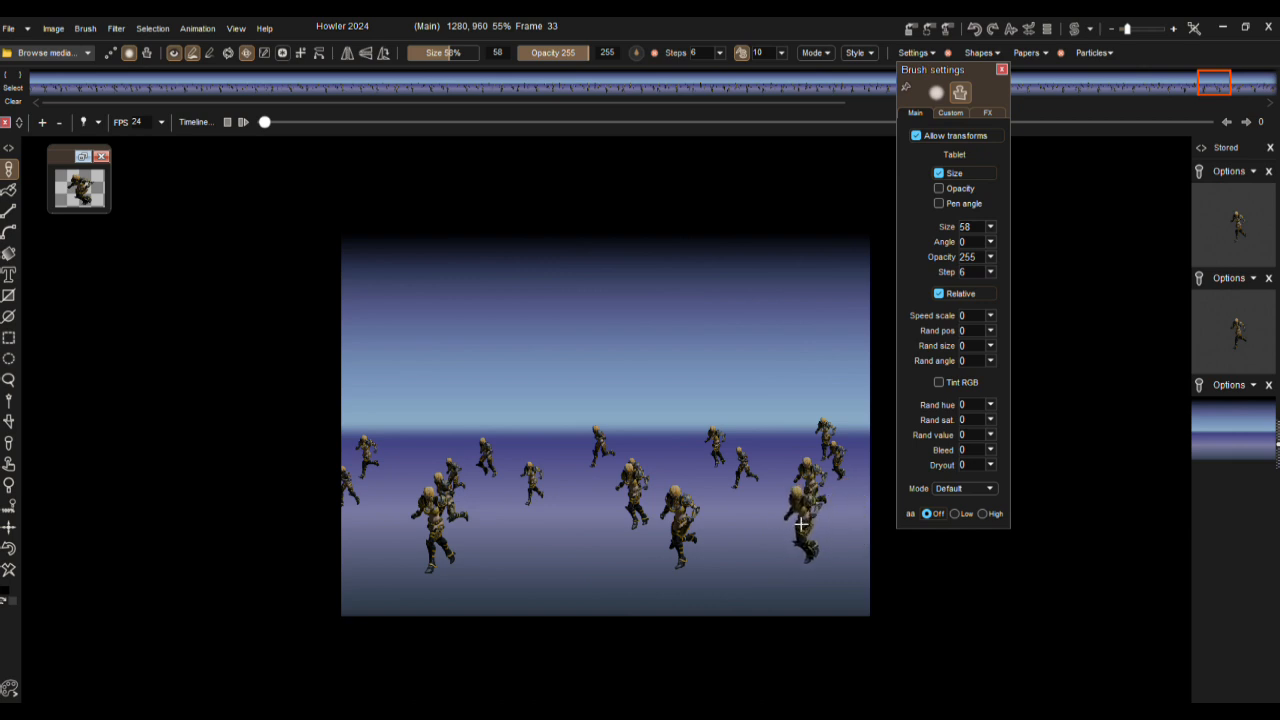
pyautogui.moveTo(266, 122)
pyautogui.mouseDown()
pyautogui.moveTo(233, 121)
pyautogui.moveTo(301, 126)
pyautogui.moveTo(262, 124)
pyautogui.mouseUp()
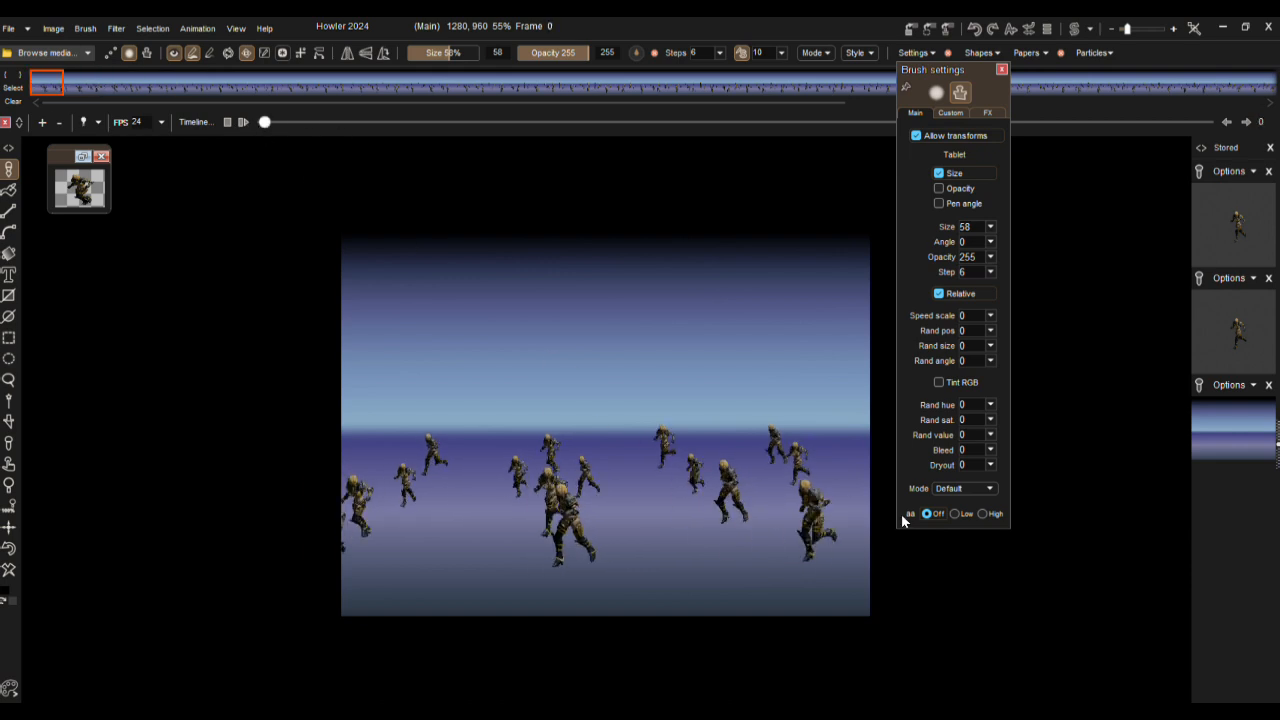
pyautogui.press('space')
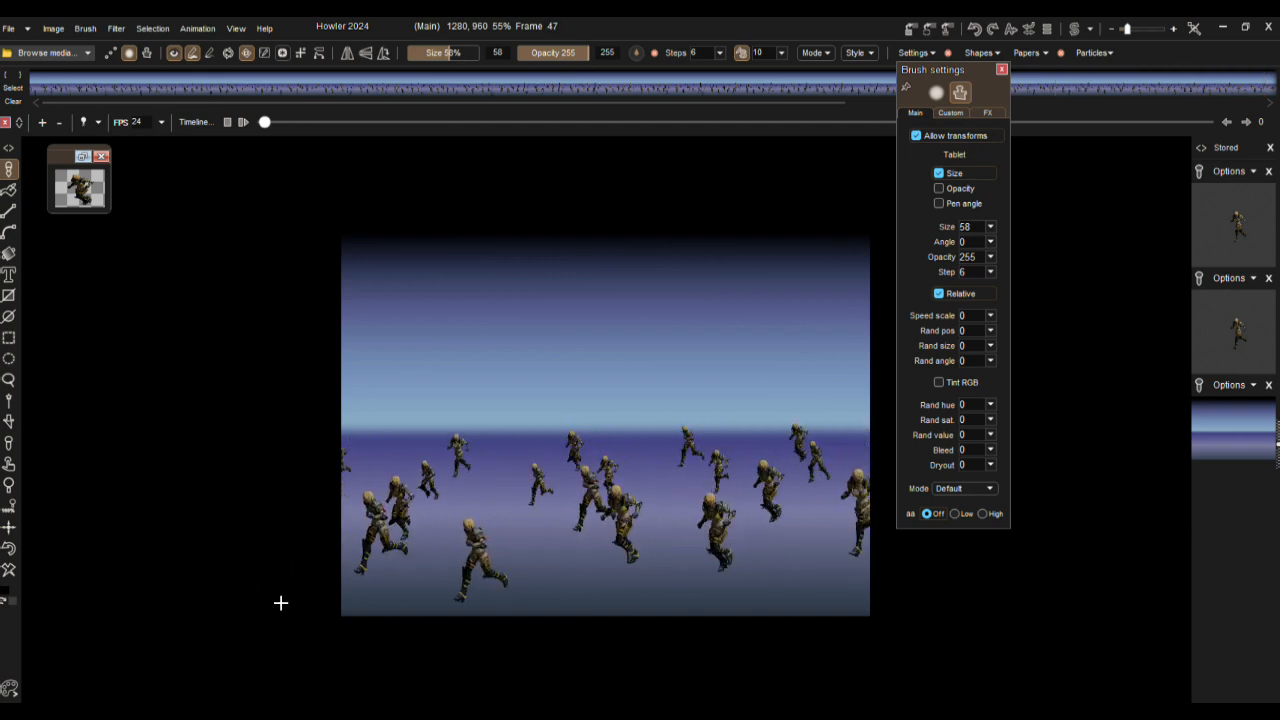
# Set the brush size to 76% and the separate step value to 13, and paint a larger row of runners in the foreground
pyautogui.click(458, 54)
pyautogui.moveTo(458, 54); pyautogui.dragTo(463, 55)
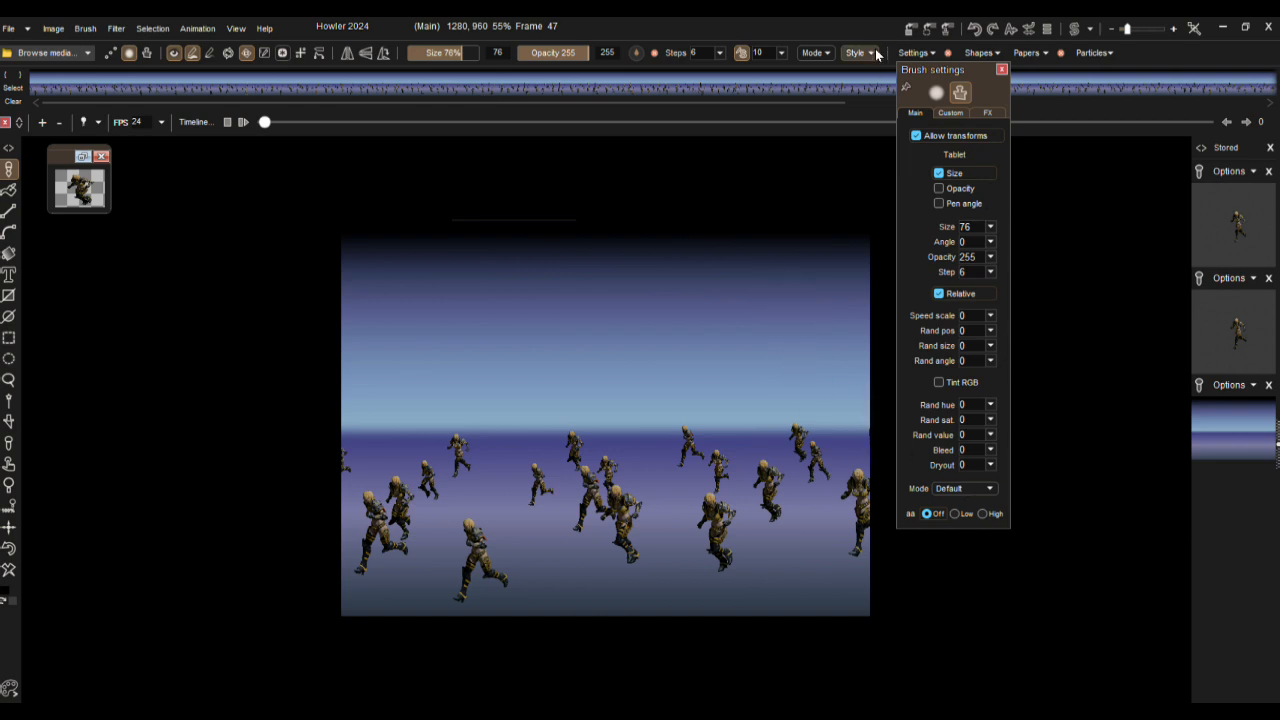
pyautogui.click(782, 53)
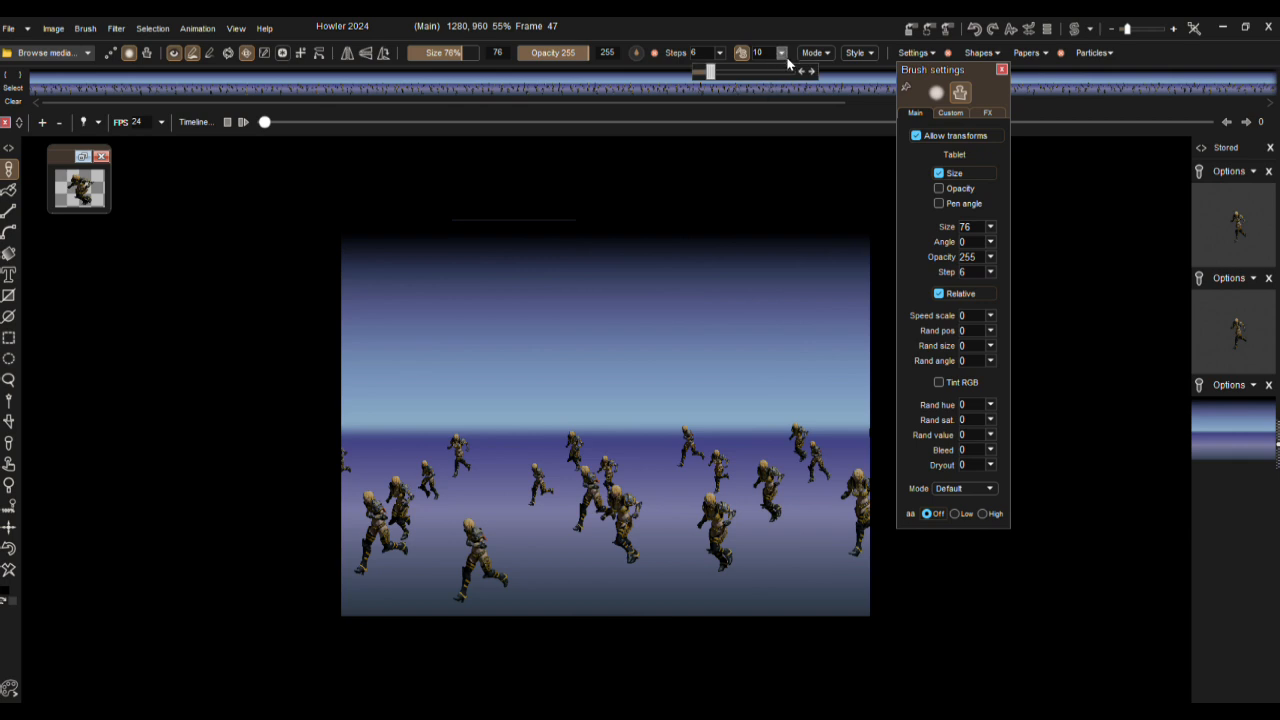
pyautogui.click(813, 72)
pyautogui.moveTo(898, 563); pyautogui.dragTo(172, 558)
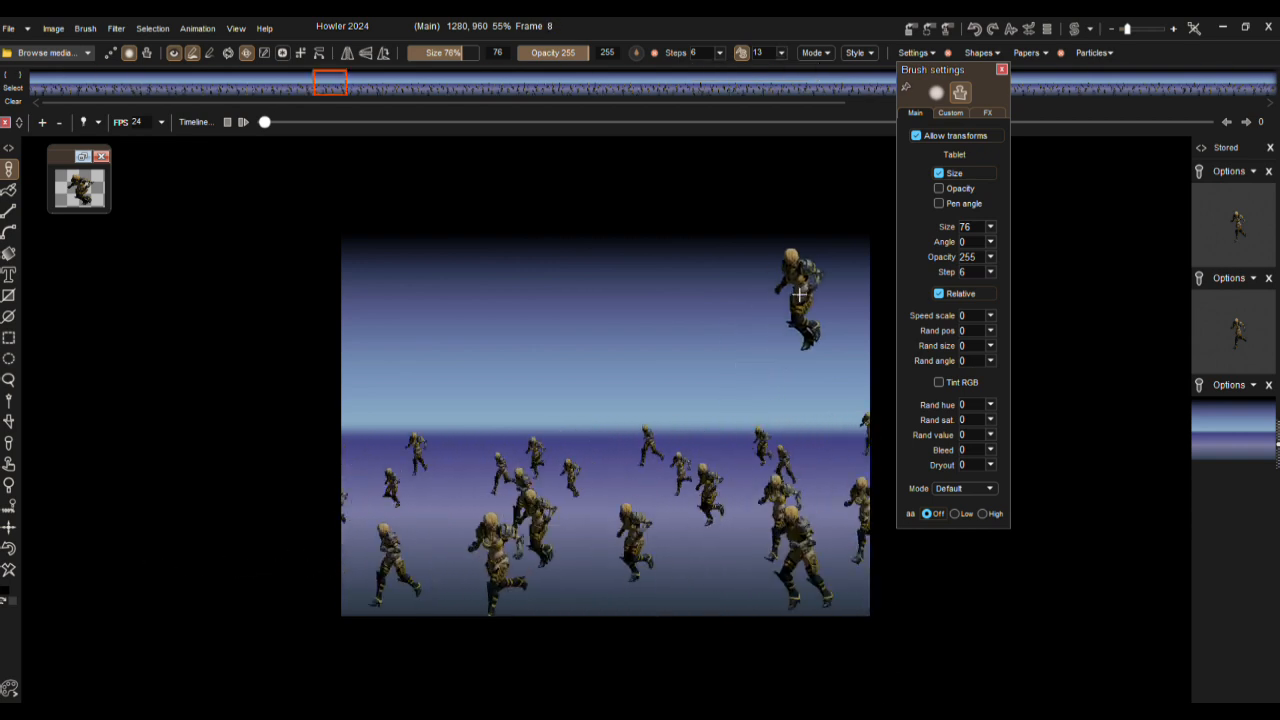
# Raise the brush size to 100%, expand the stored brush's controls, and set the brush step to 15
pyautogui.moveTo(472, 52); pyautogui.dragTo(491, 53)
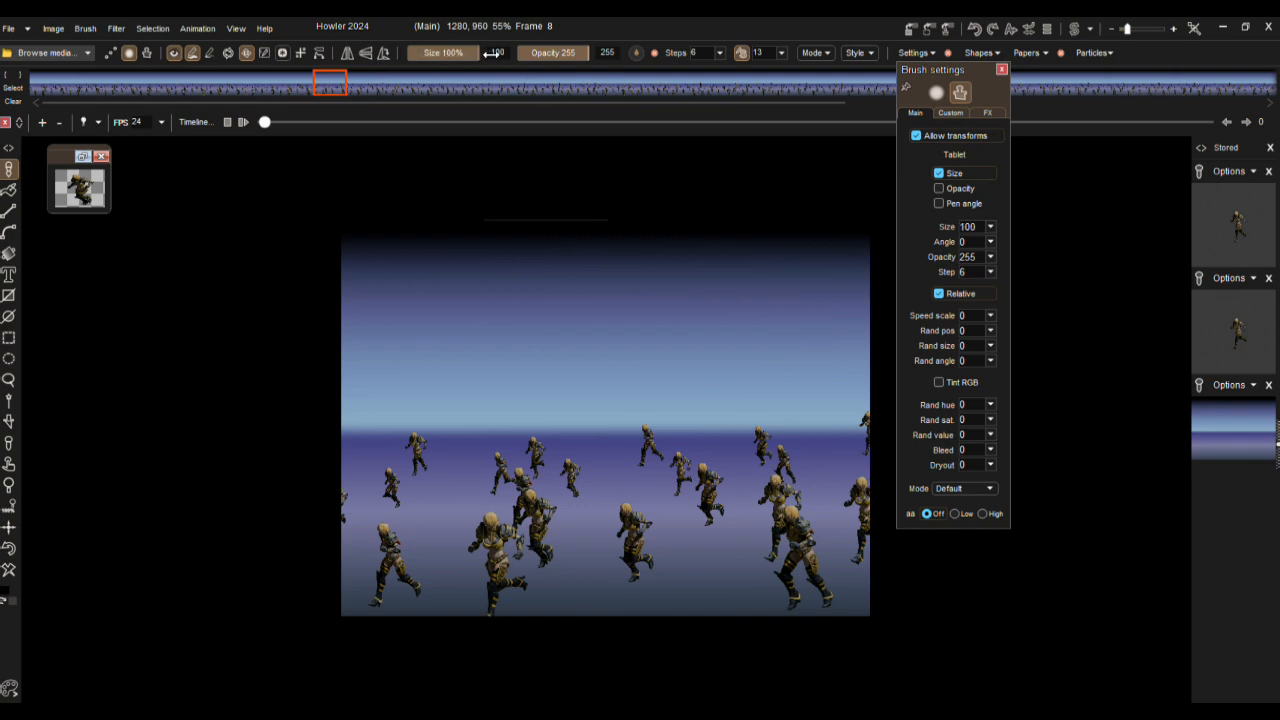
pyautogui.doubleClick(61, 158)
pyautogui.moveTo(147, 117); pyautogui.dragTo(107, 183)
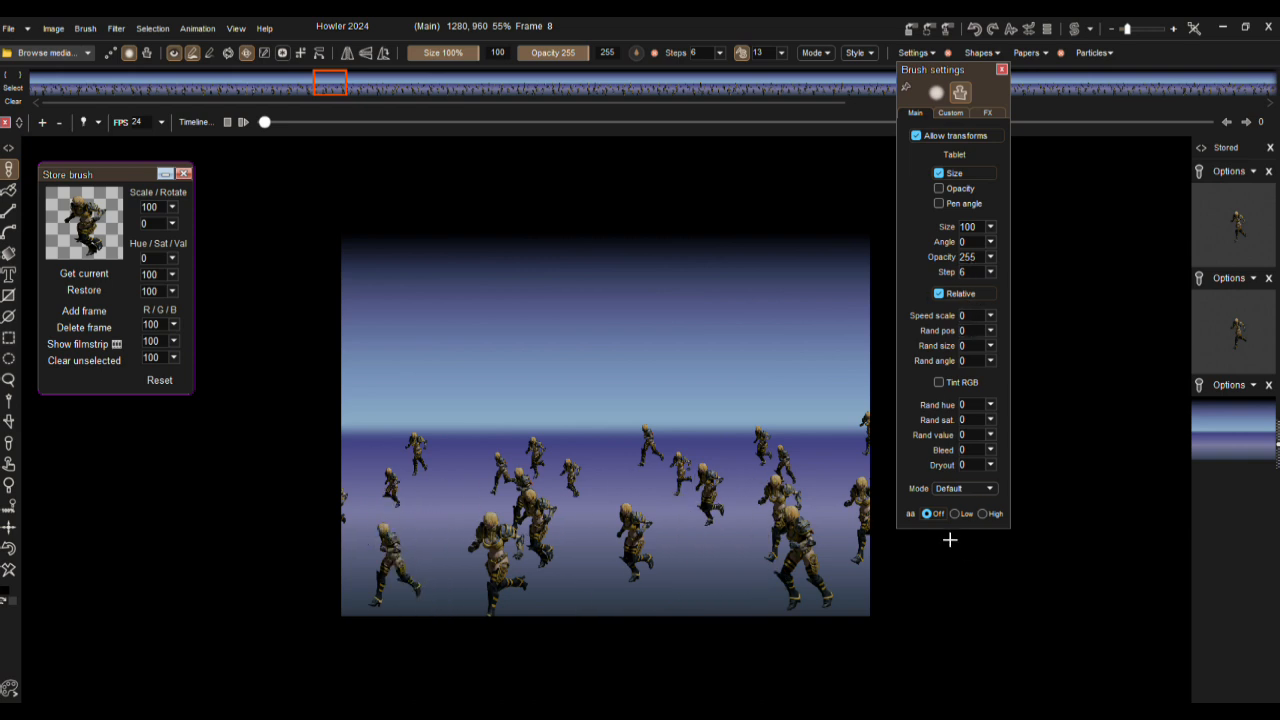
pyautogui.click(989, 272)
pyautogui.click(1017, 291)
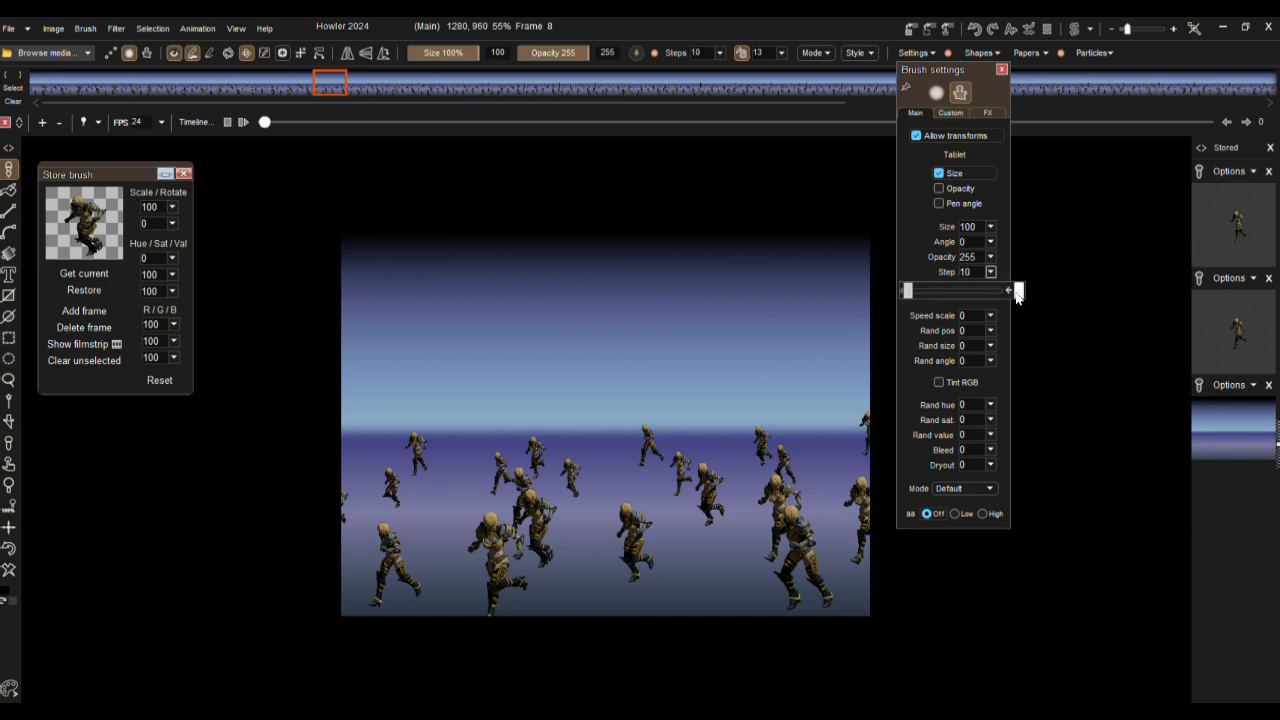
pyautogui.click(1016, 292)
# Paint right-to-left rows of full-size runners across the foreground and stop the animation playback
pyautogui.moveTo(928, 570)
pyautogui.mouseDown()
pyautogui.moveTo(386, 538)
pyautogui.moveTo(160, 557)
pyautogui.mouseUp()
pyautogui.moveTo(878, 546); pyautogui.dragTo(218, 538)
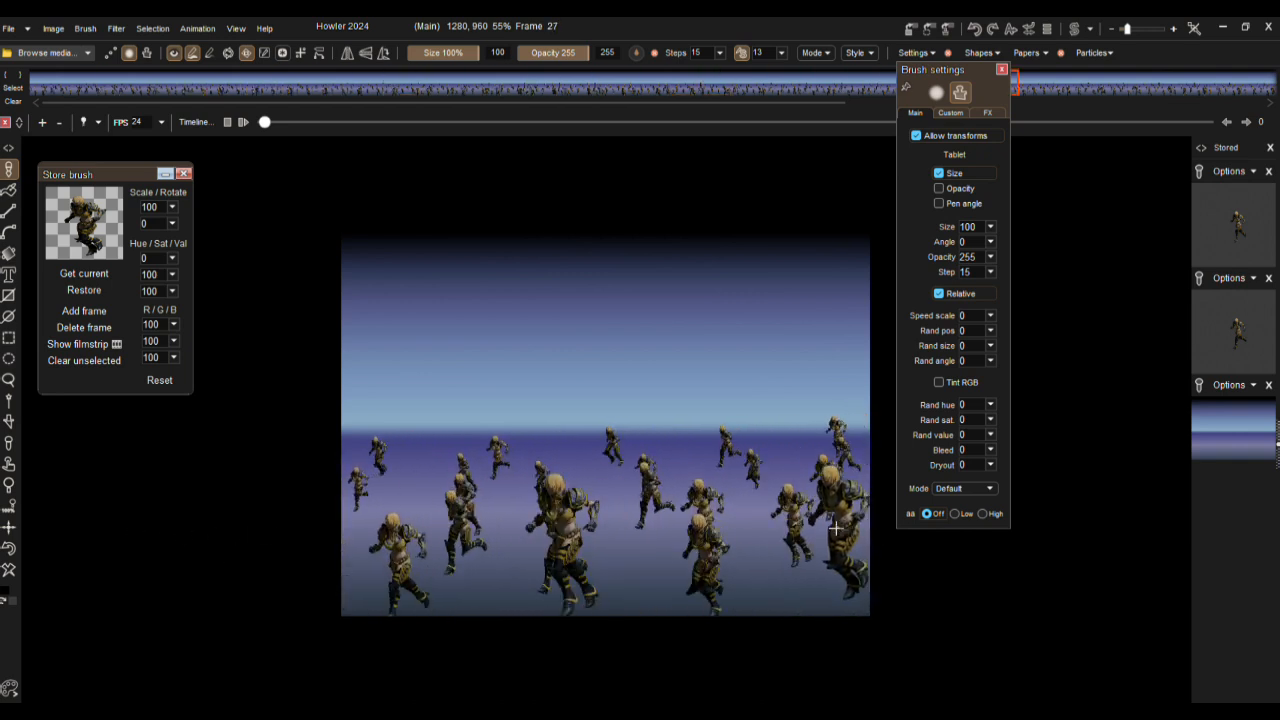
pyautogui.moveTo(894, 541); pyautogui.dragTo(632, 543)
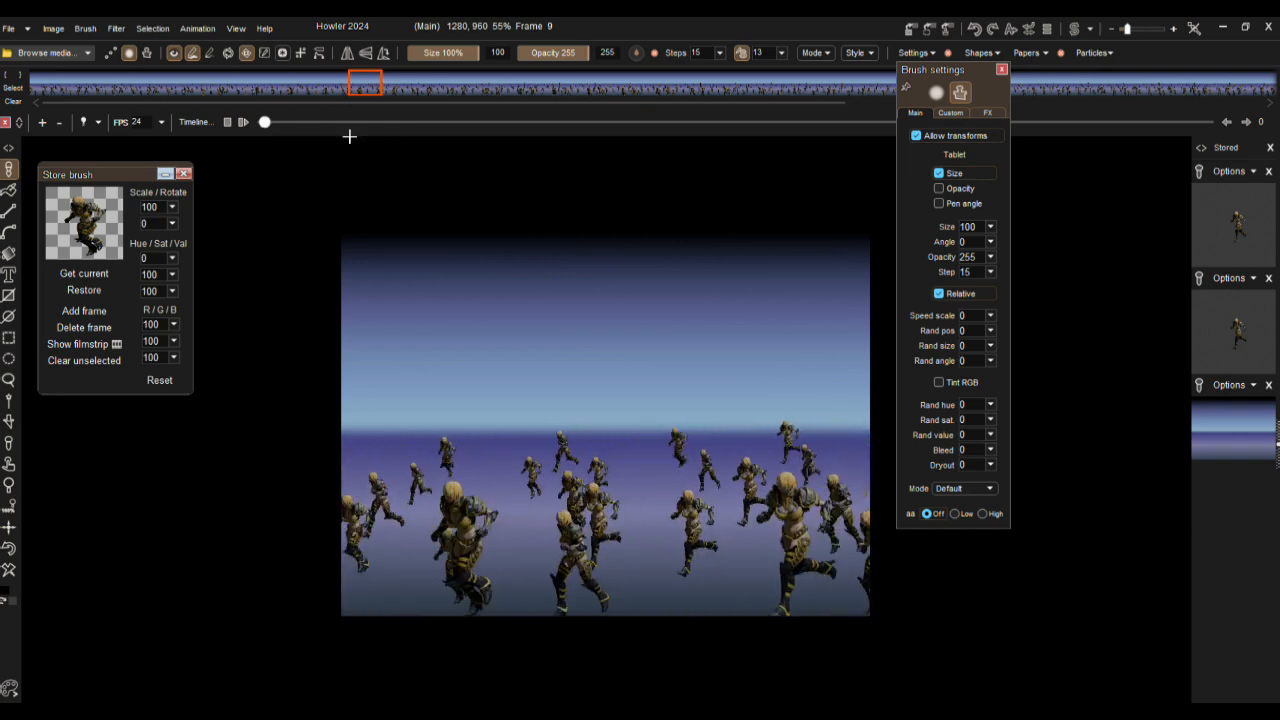
pyautogui.click(228, 123)
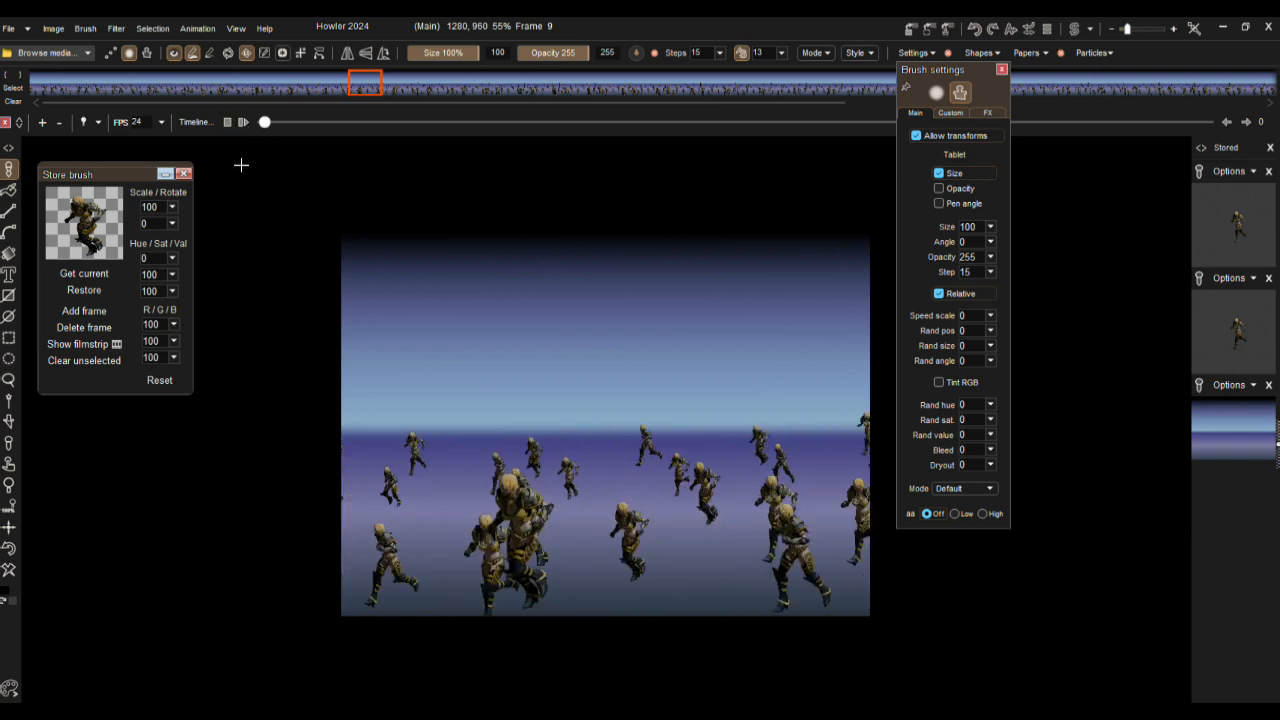
# Scale the stored brush to 200, set the separate step value to 19, and paint a row of much larger foreground runners
pyautogui.click(173, 209)
pyautogui.click(783, 55)
pyautogui.click(812, 72)
pyautogui.click(812, 72)
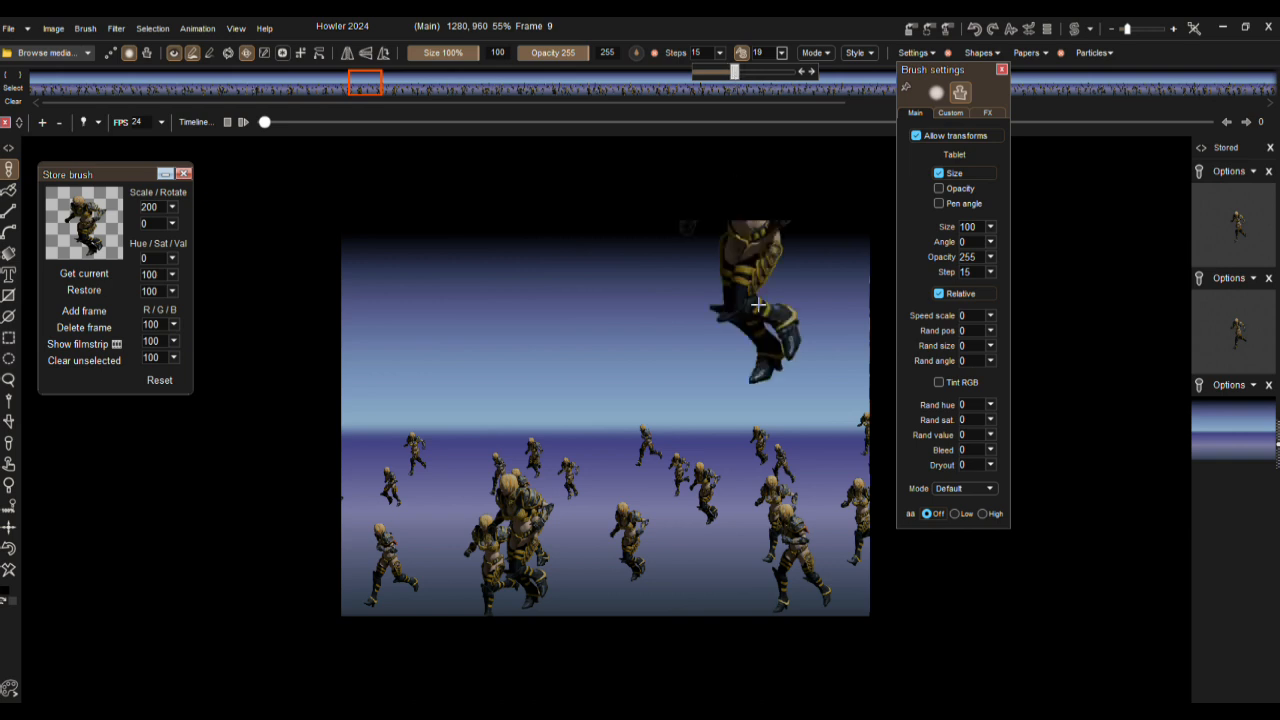
pyautogui.moveTo(953, 69); pyautogui.dragTo(1097, 97)
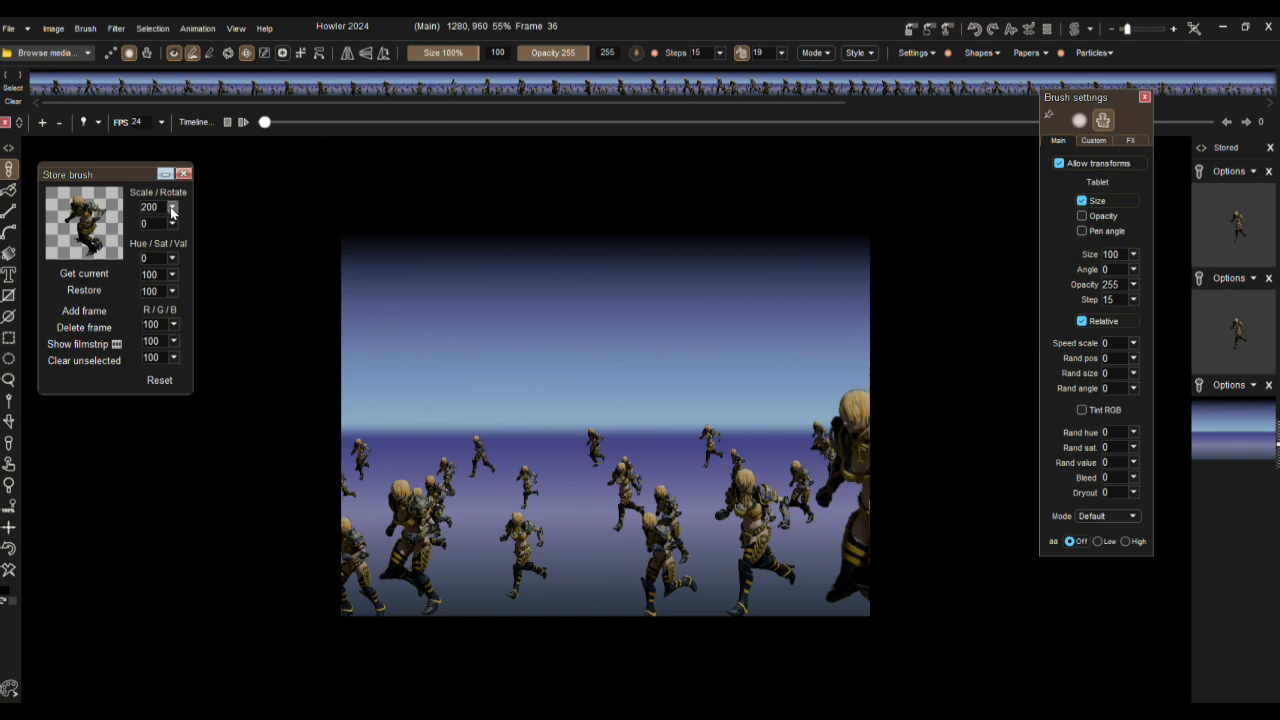
# Resample the current brush to 154%, making it 924 x 1232 with proportions constrained
pyautogui.click(86, 28)
pyautogui.click(135, 326)
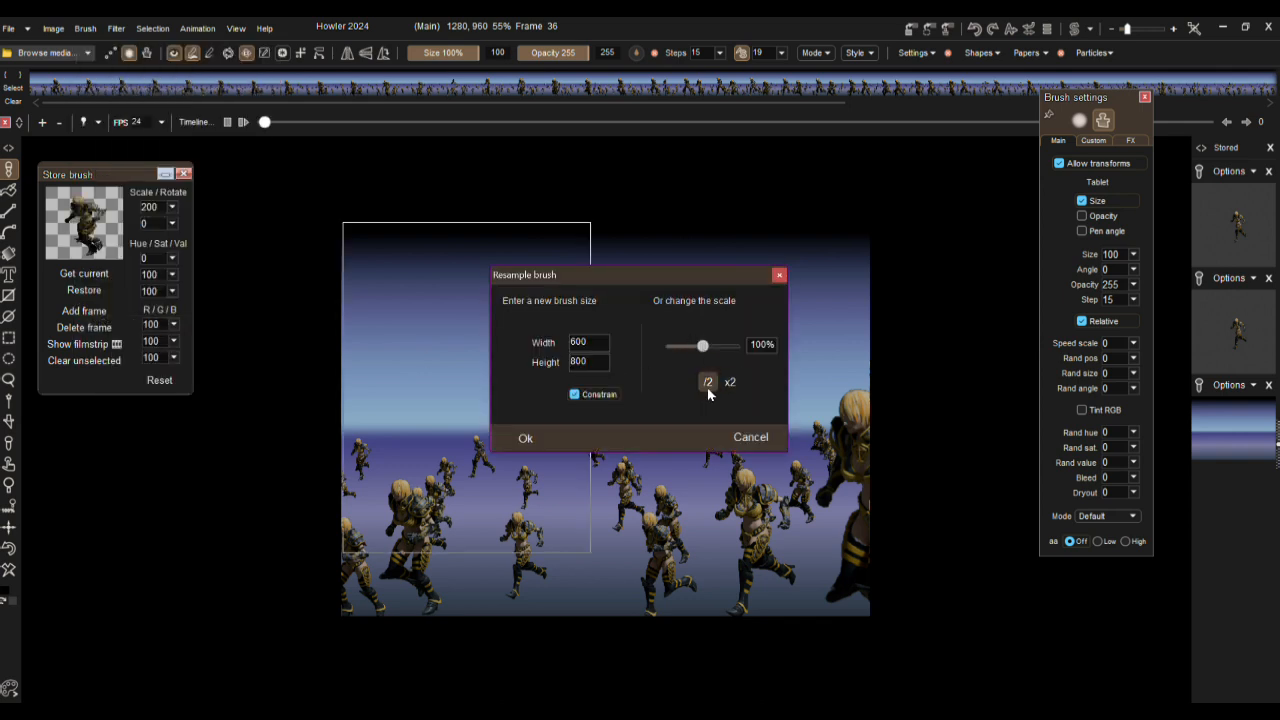
pyautogui.moveTo(705, 355); pyautogui.dragTo(720, 355)
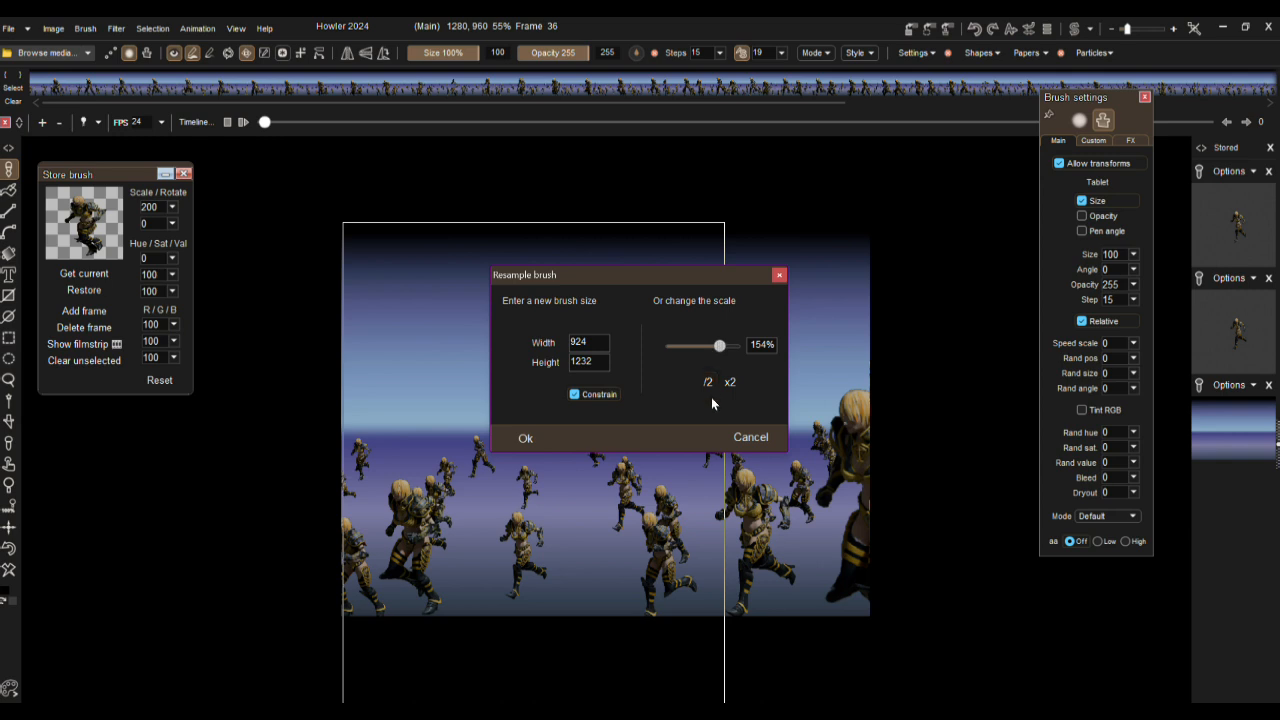
pyautogui.click(522, 440)
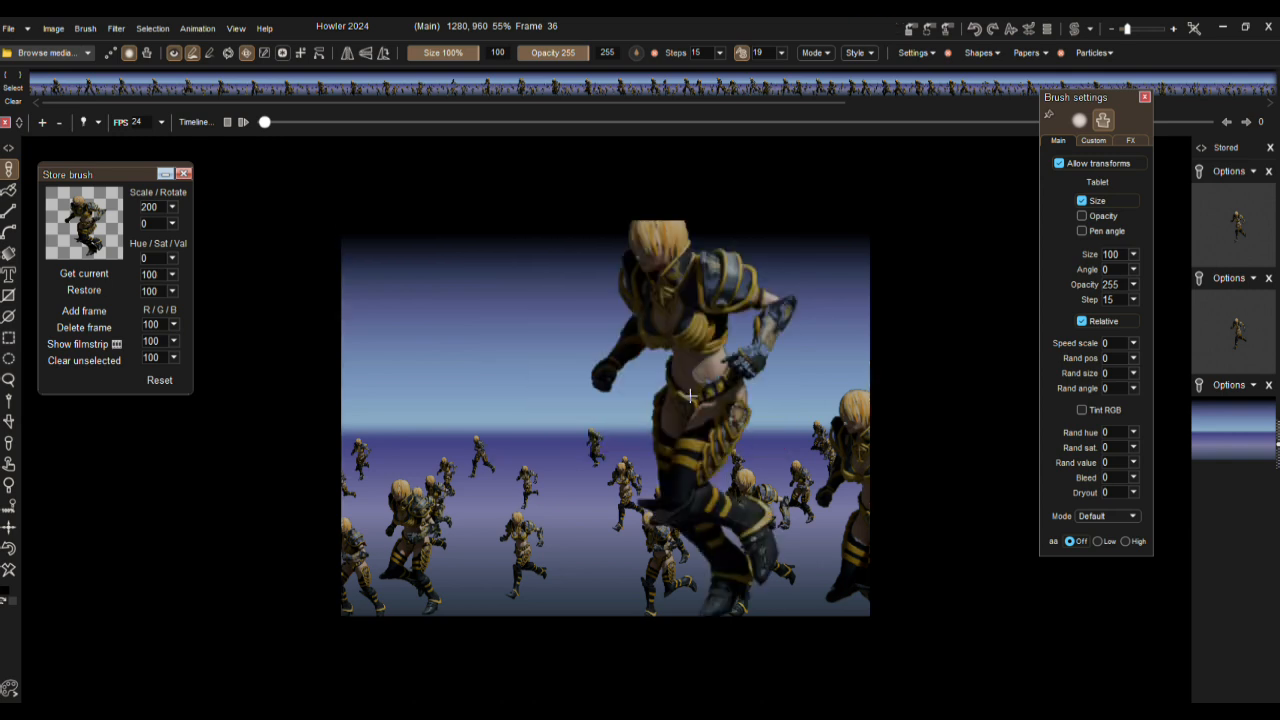
# Store a managed copy of the enlarged brush and set that copy's scale to 112
pyautogui.click(83, 30)
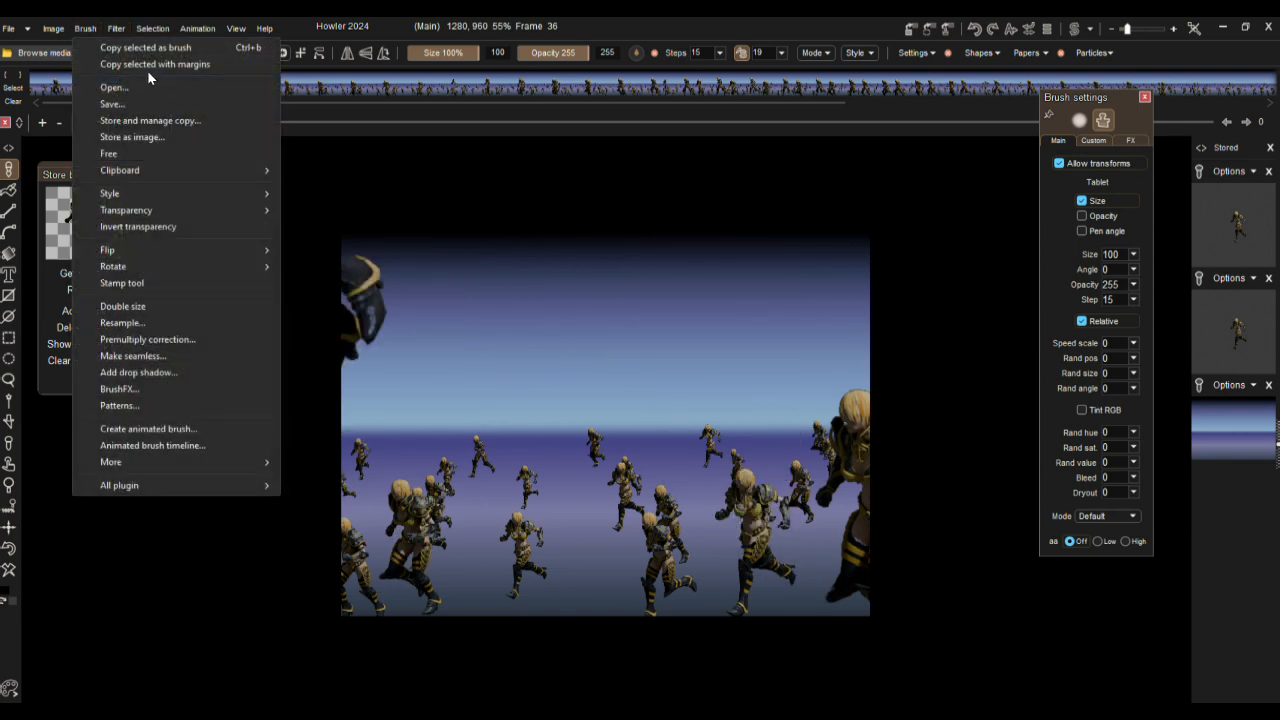
pyautogui.click(143, 122)
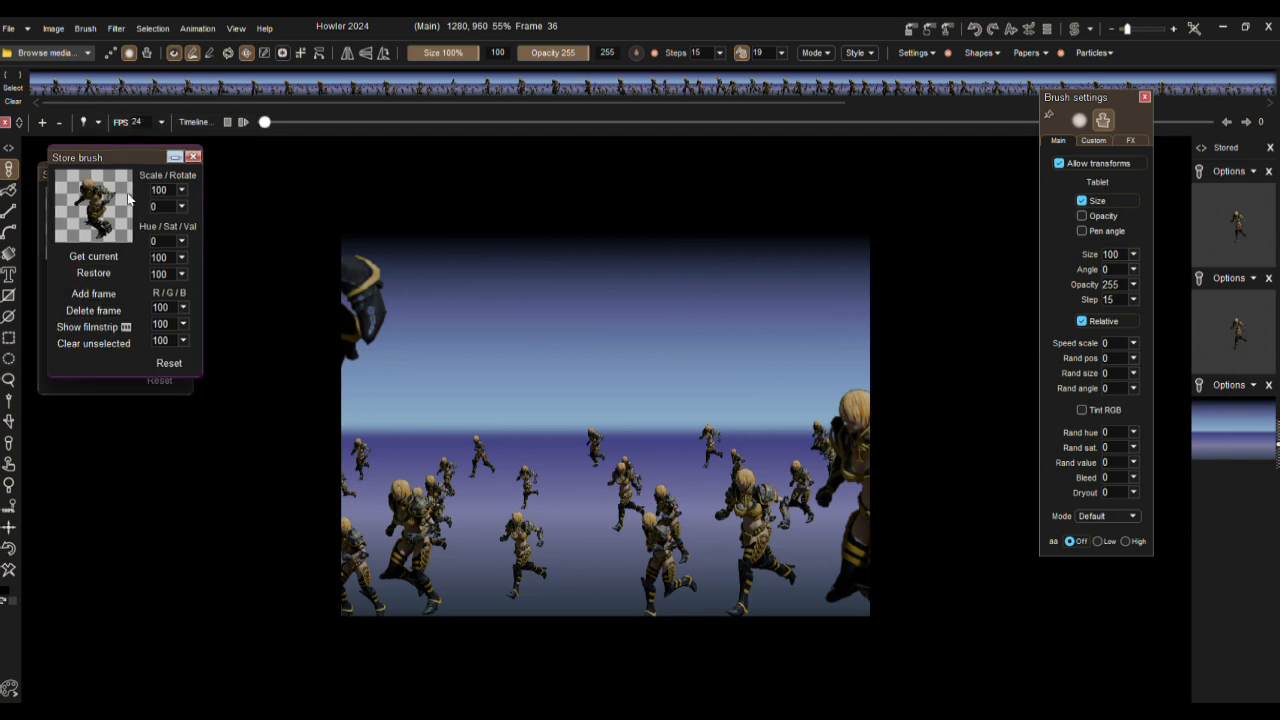
pyautogui.moveTo(125, 160); pyautogui.dragTo(153, 209)
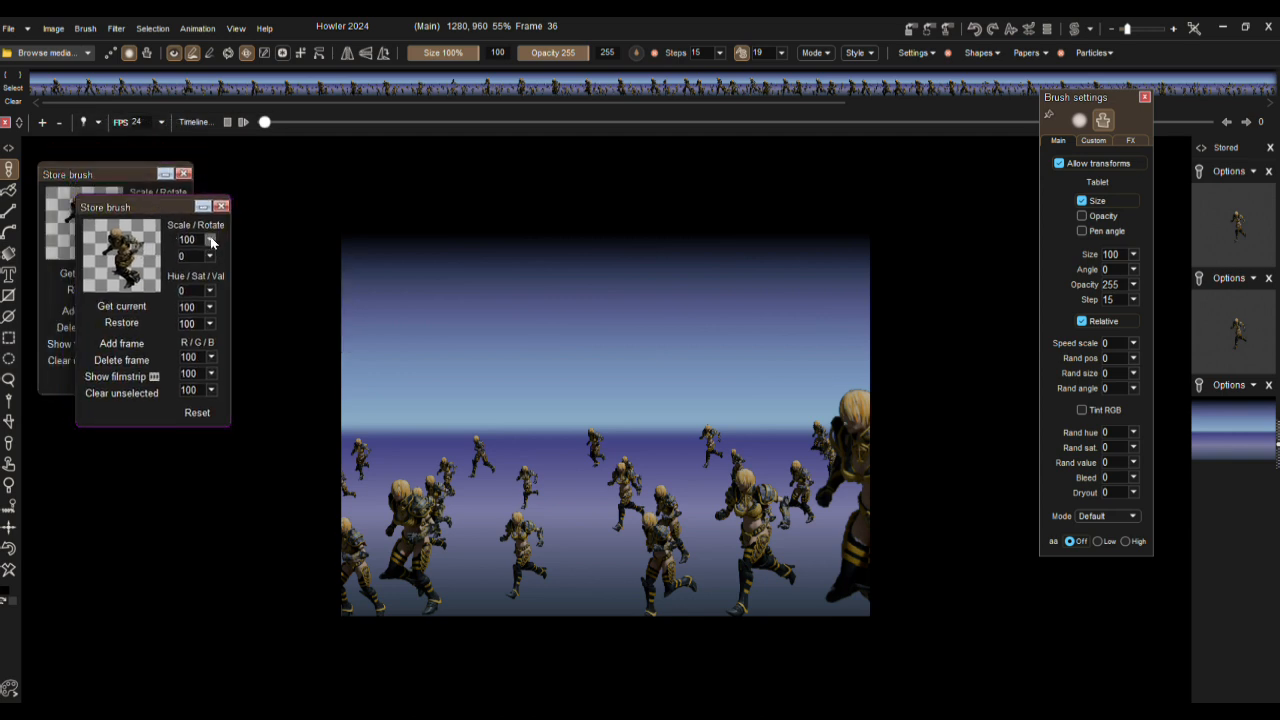
pyautogui.click(210, 240)
pyautogui.moveTo(150, 210); pyautogui.dragTo(153, 270)
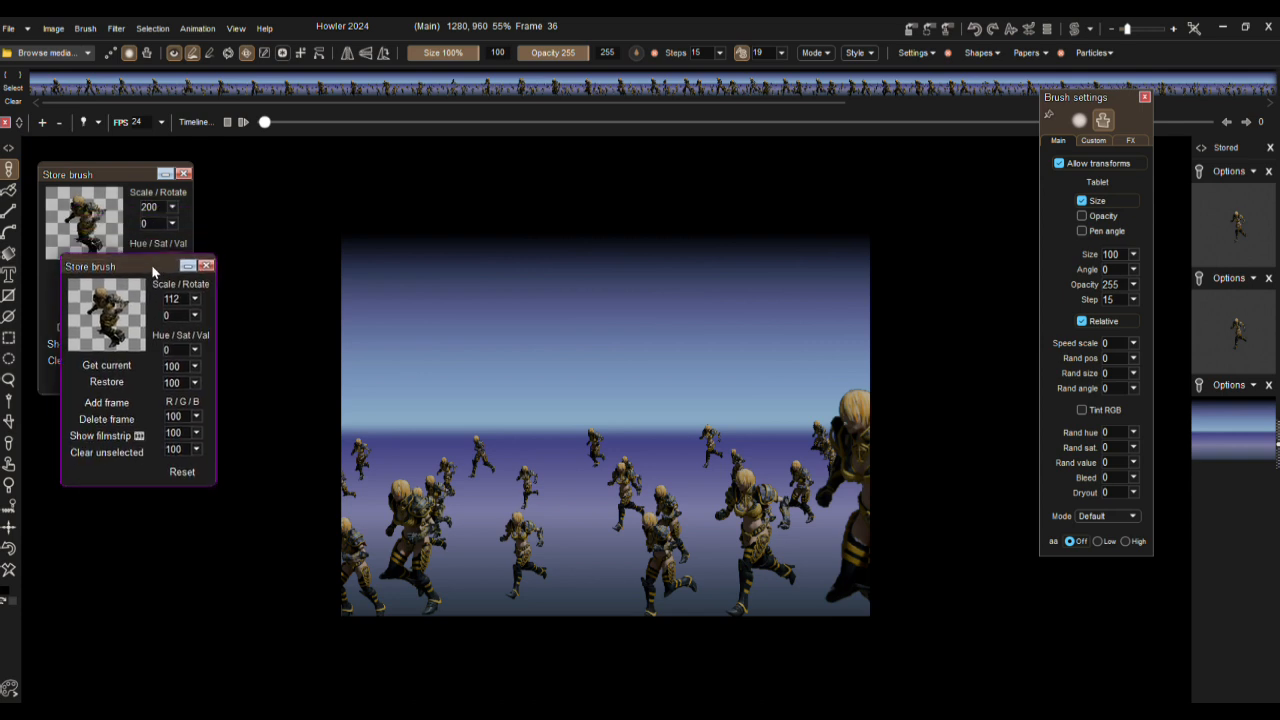
# Rotate the new stored brush copy to -13 and paint a right-to-left stroke of giant runners across the canvas
pyautogui.click(196, 317)
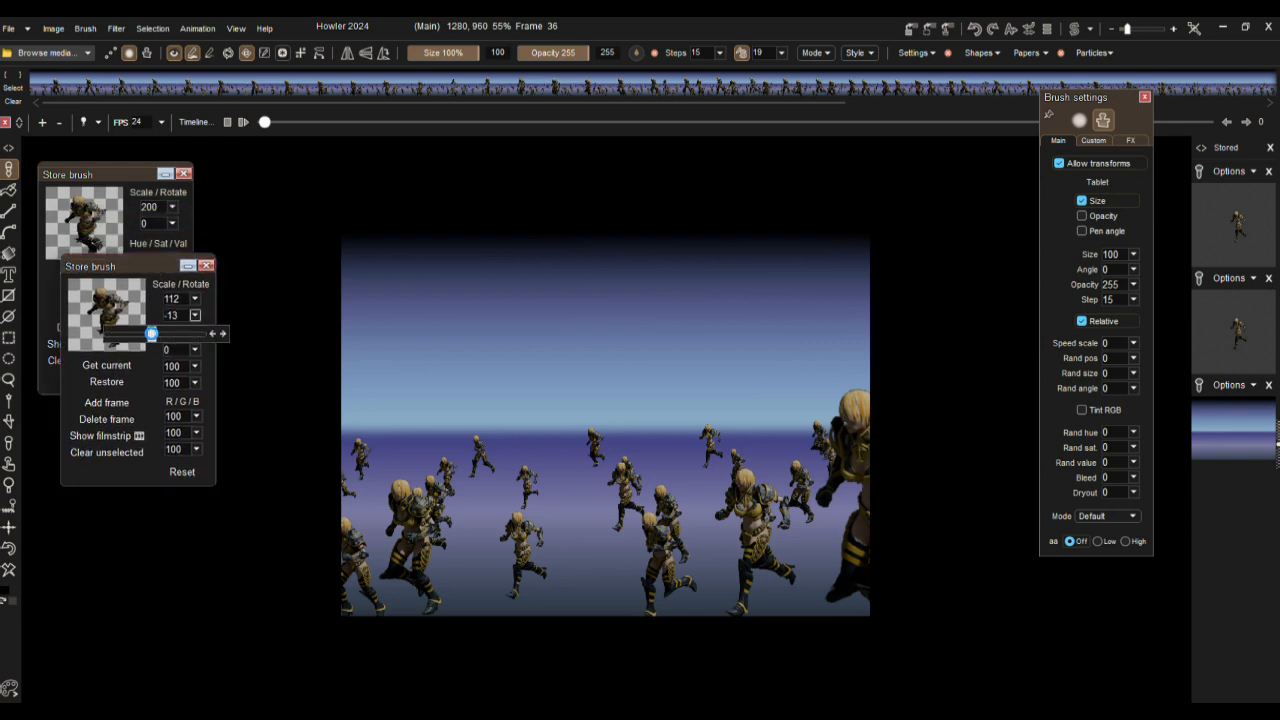
pyautogui.click(698, 383)
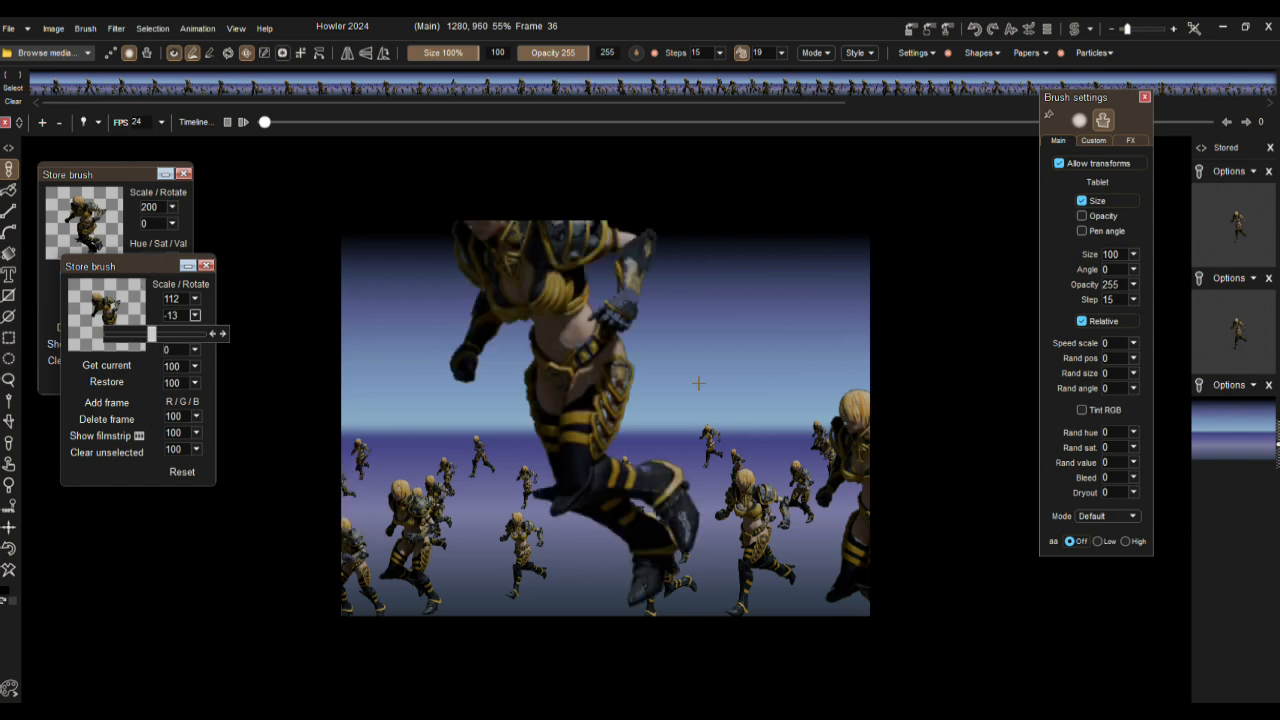
pyautogui.moveTo(1017, 457)
pyautogui.mouseDown()
pyautogui.moveTo(491, 474)
pyautogui.moveTo(106, 467)
pyautogui.mouseUp()
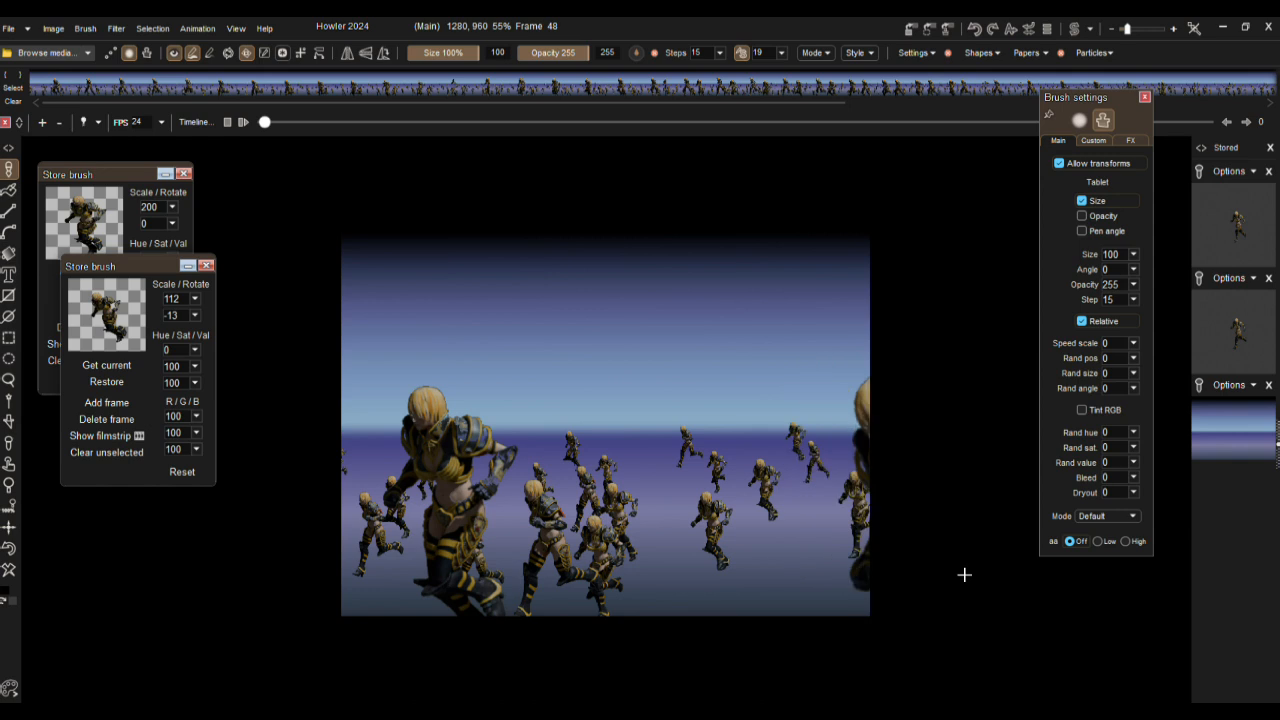